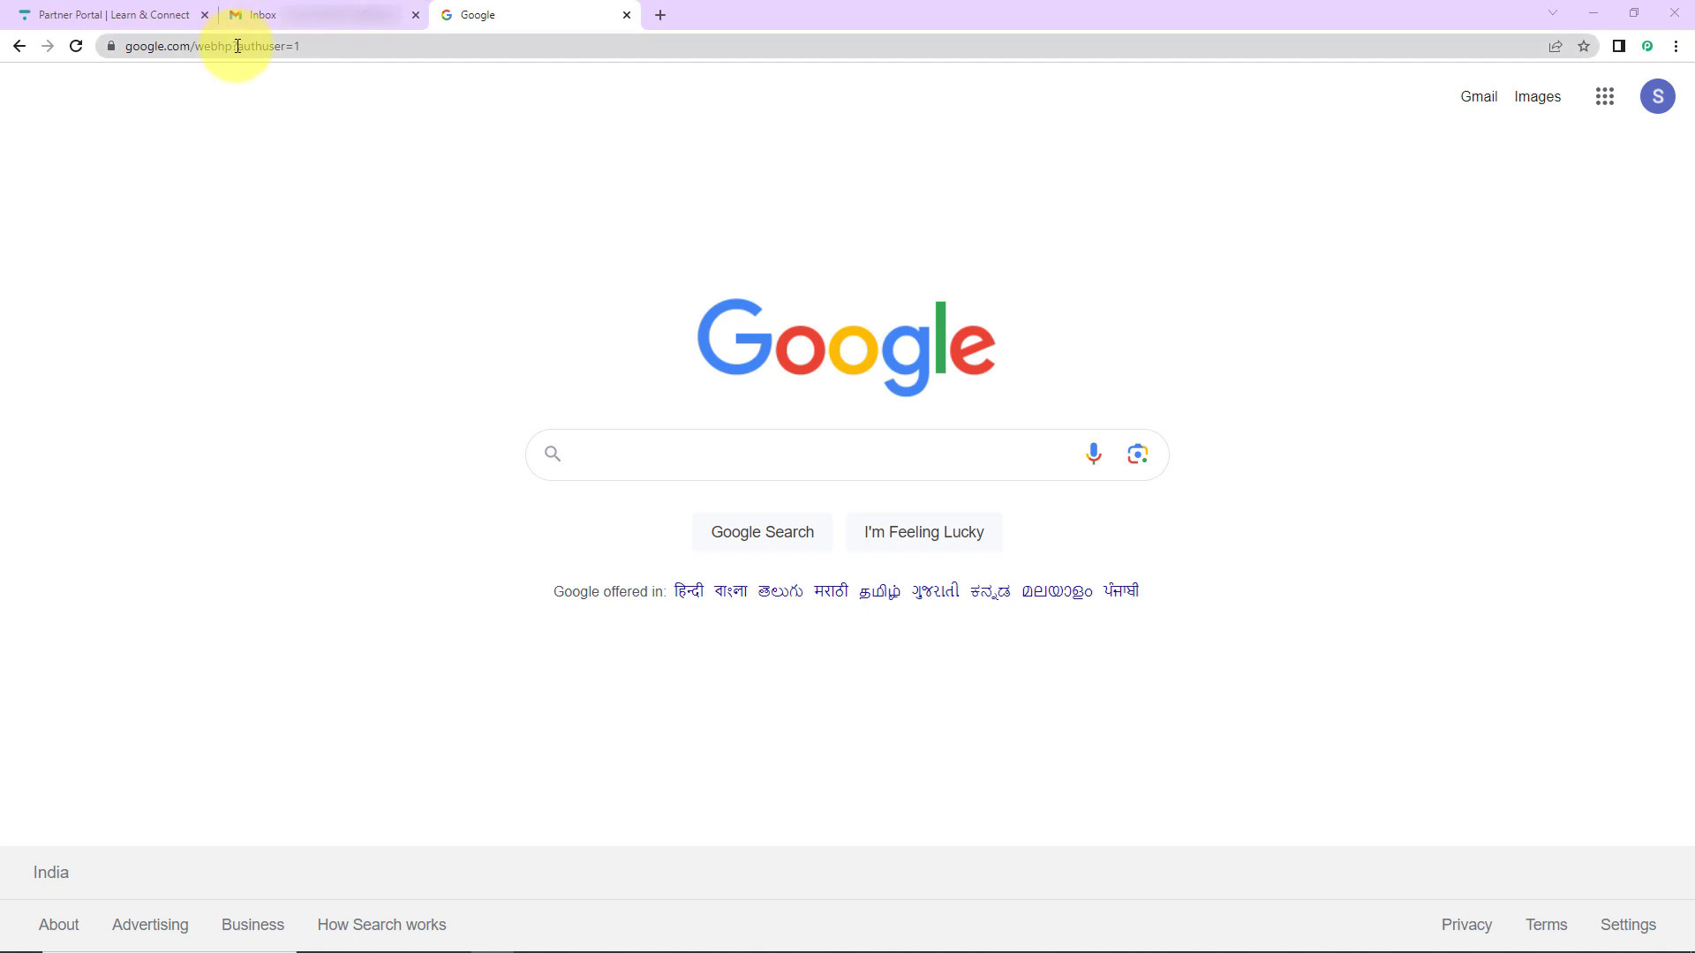
- Load pabbly.com, sign in and launch the Pabbly Connect app via Access Now
{"action": "left_click", "coordinate": [237, 46]}
{"action": "type", "text": "pa"}
{"action": "key", "text": "Return"}
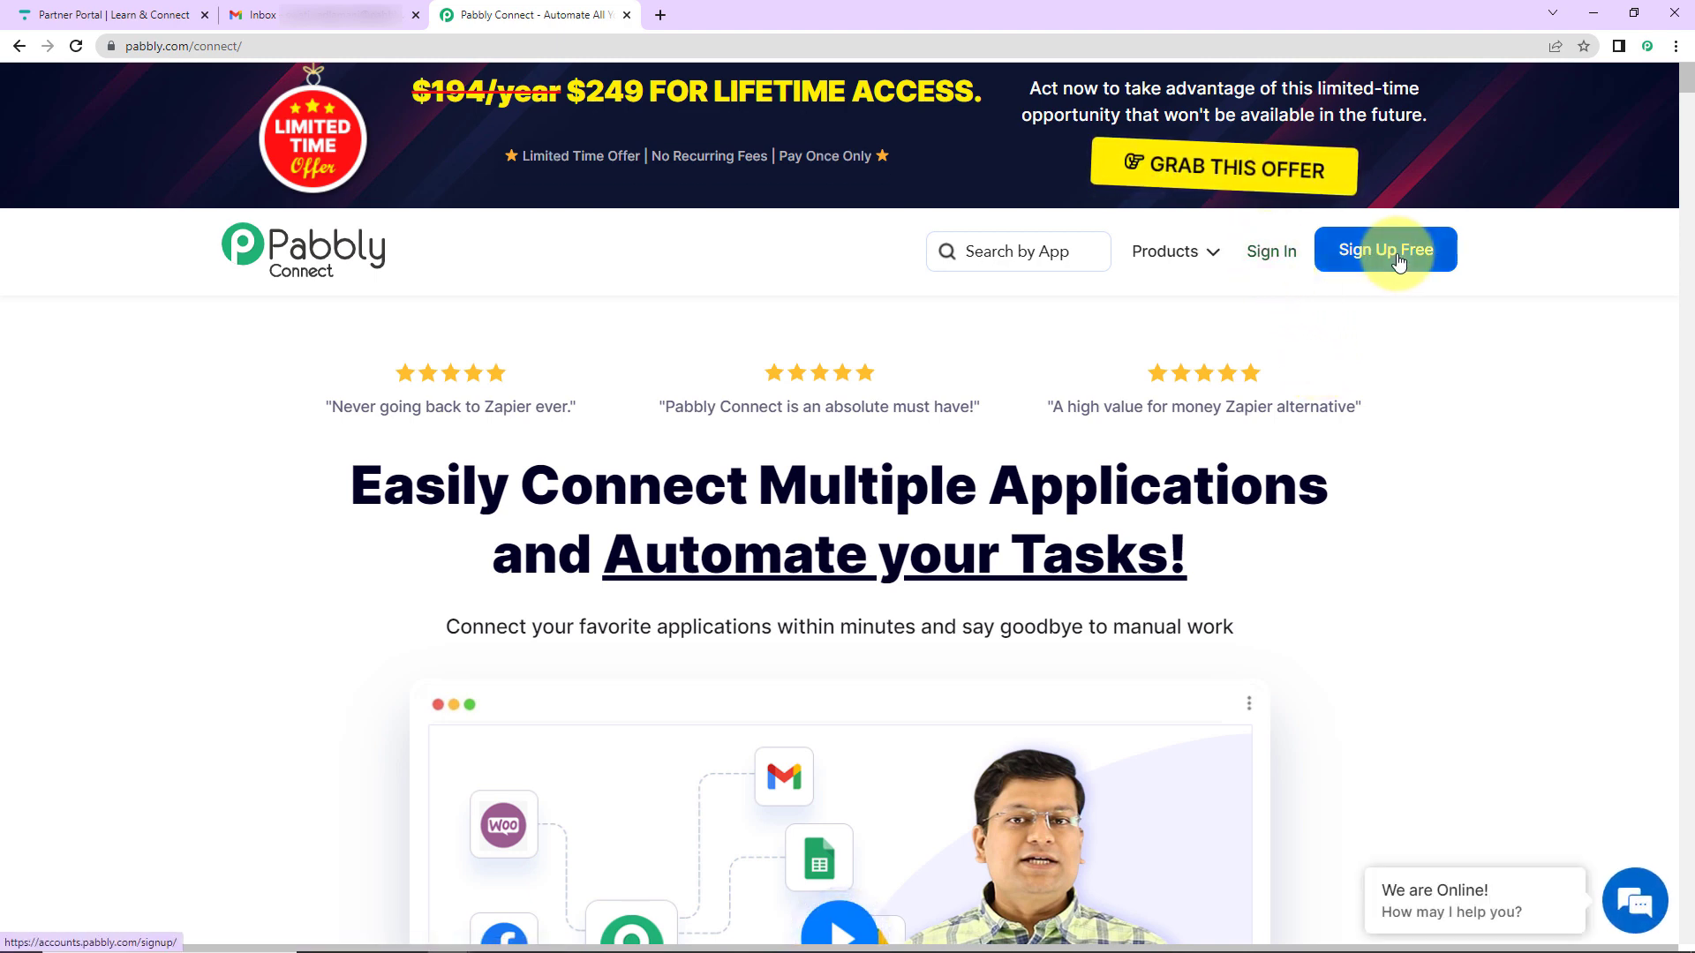
{"action": "left_click", "coordinate": [1271, 253]}
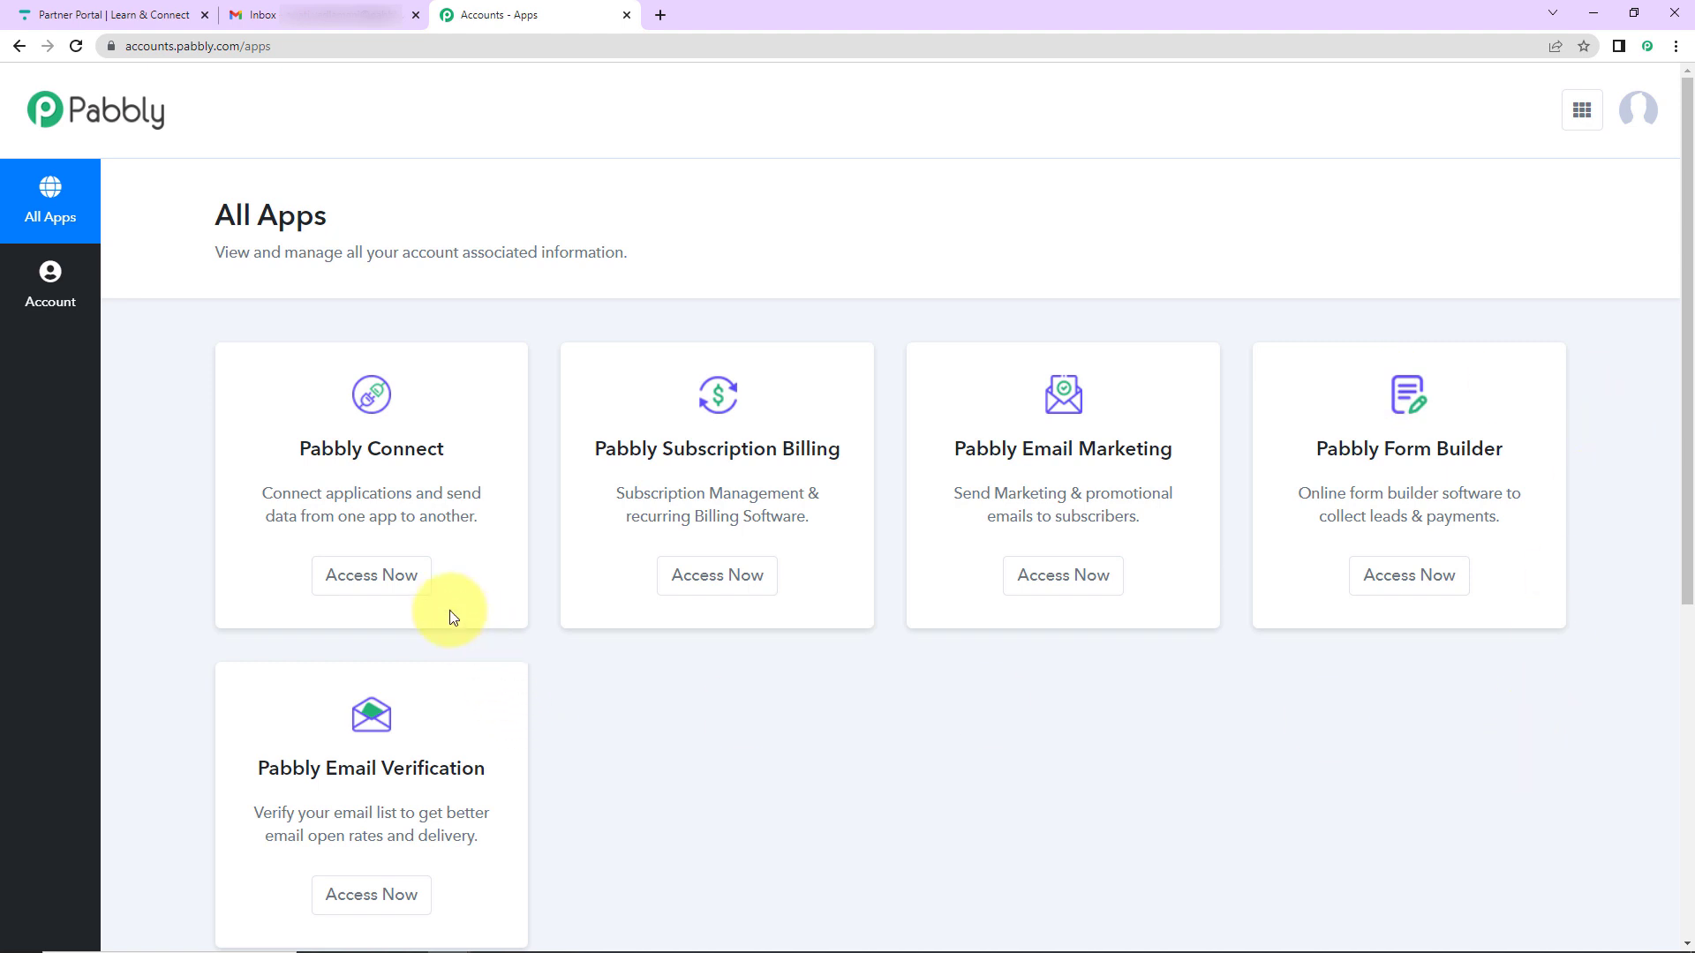
{"action": "left_click", "coordinate": [377, 575]}
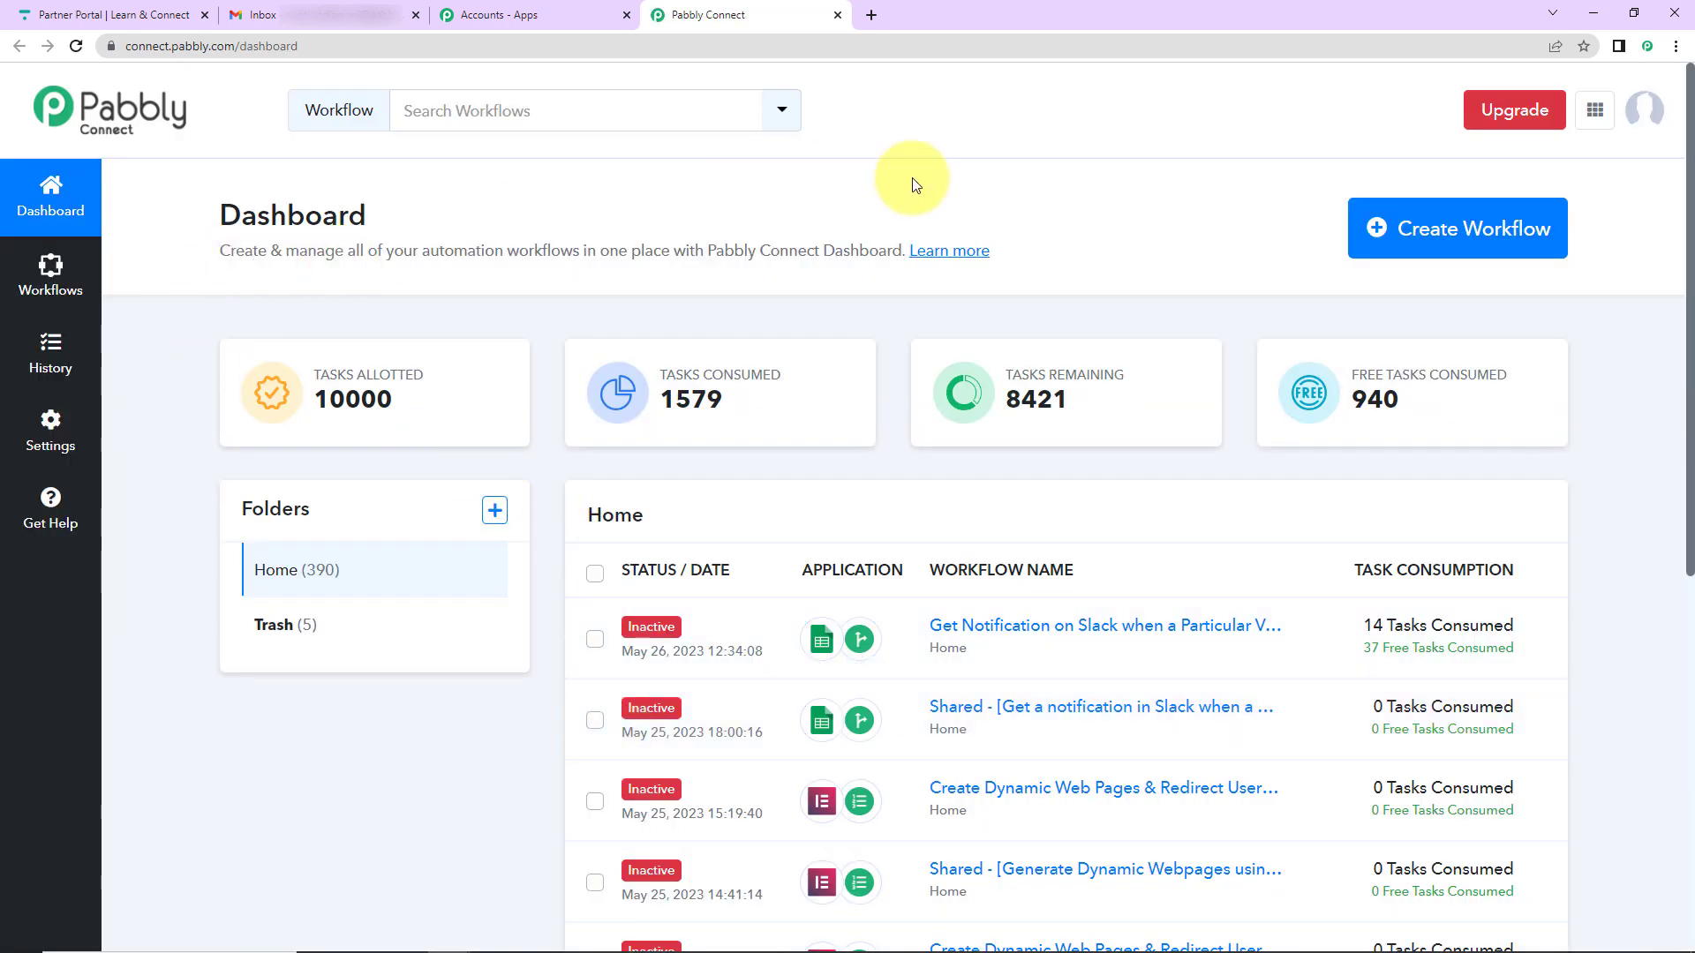
- Create a workflow named 'Receive an Email when a Student Completes a Lesson in Thinkific'
{"action": "left_click", "coordinate": [1412, 228]}
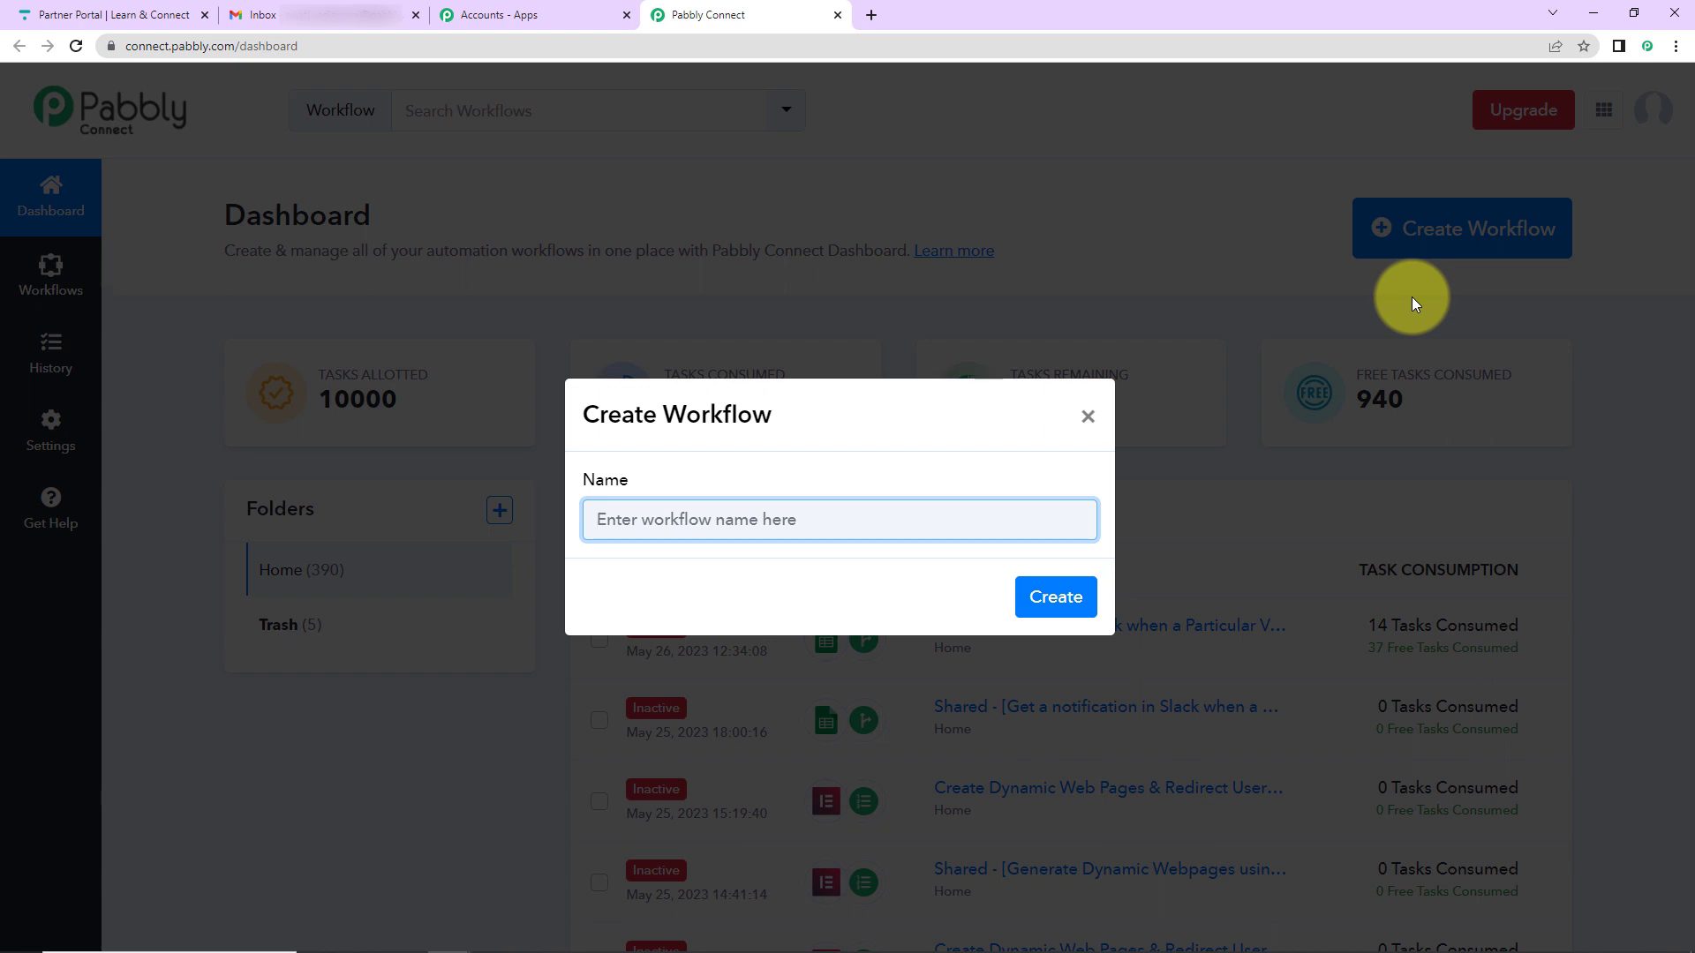
{"action": "type", "text": "Receive an Email when a Student Completes a Lesson in Thinkific"}
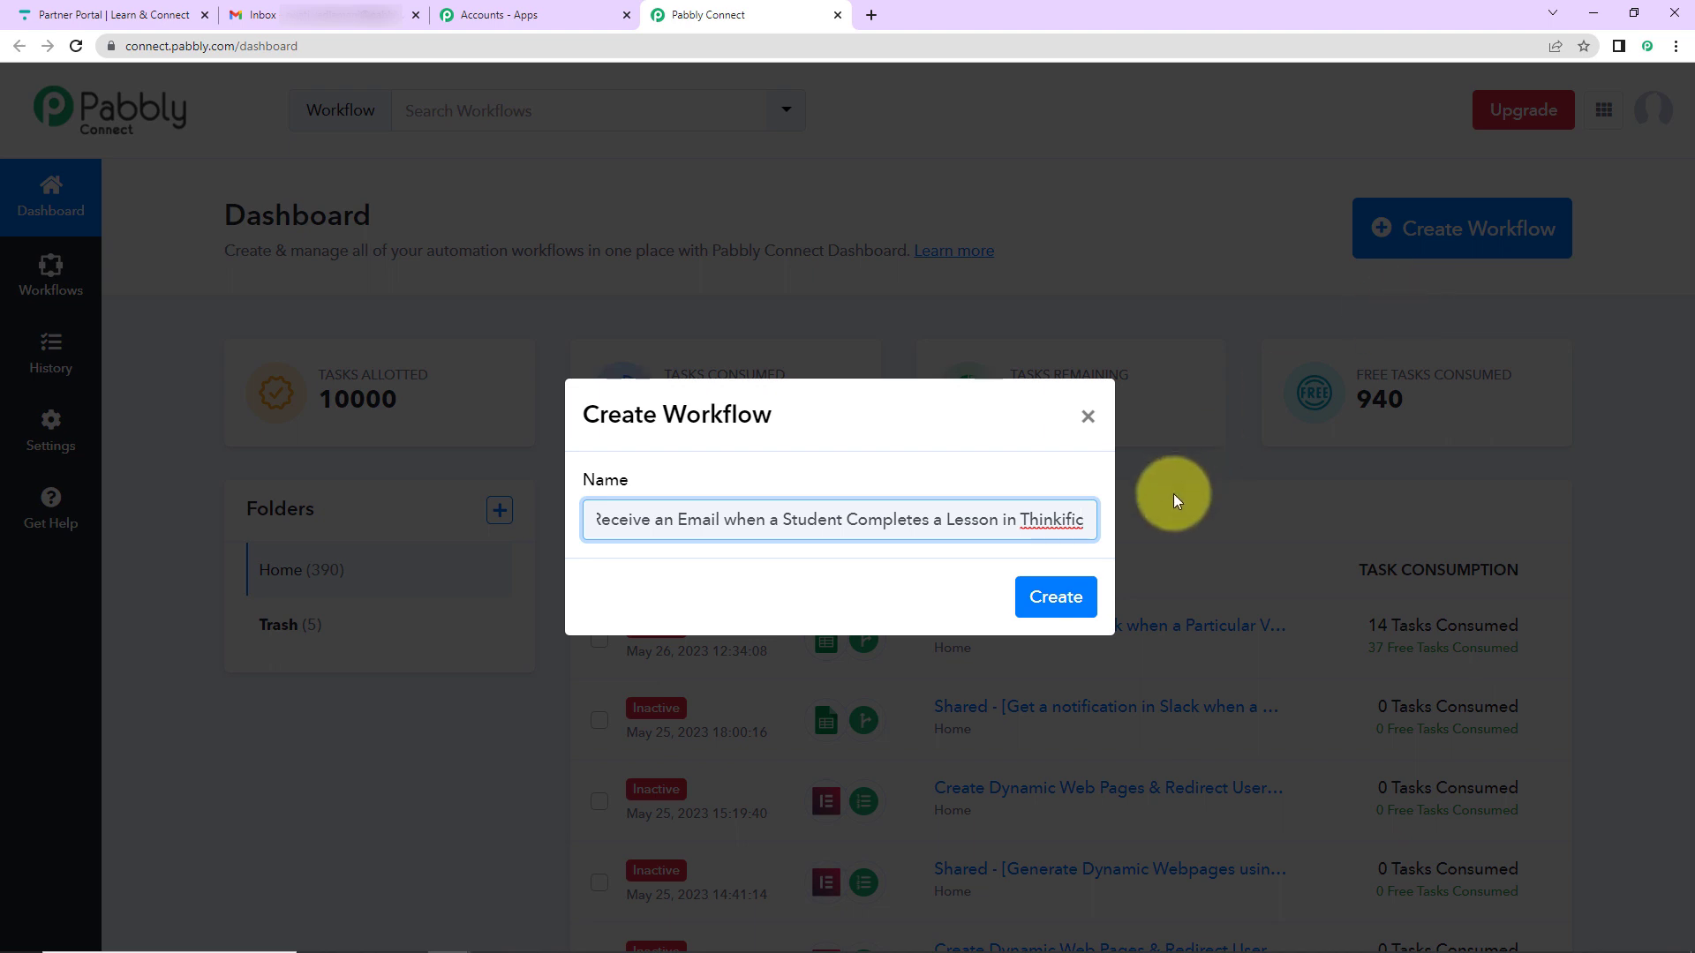
{"action": "left_click", "coordinate": [1079, 607]}
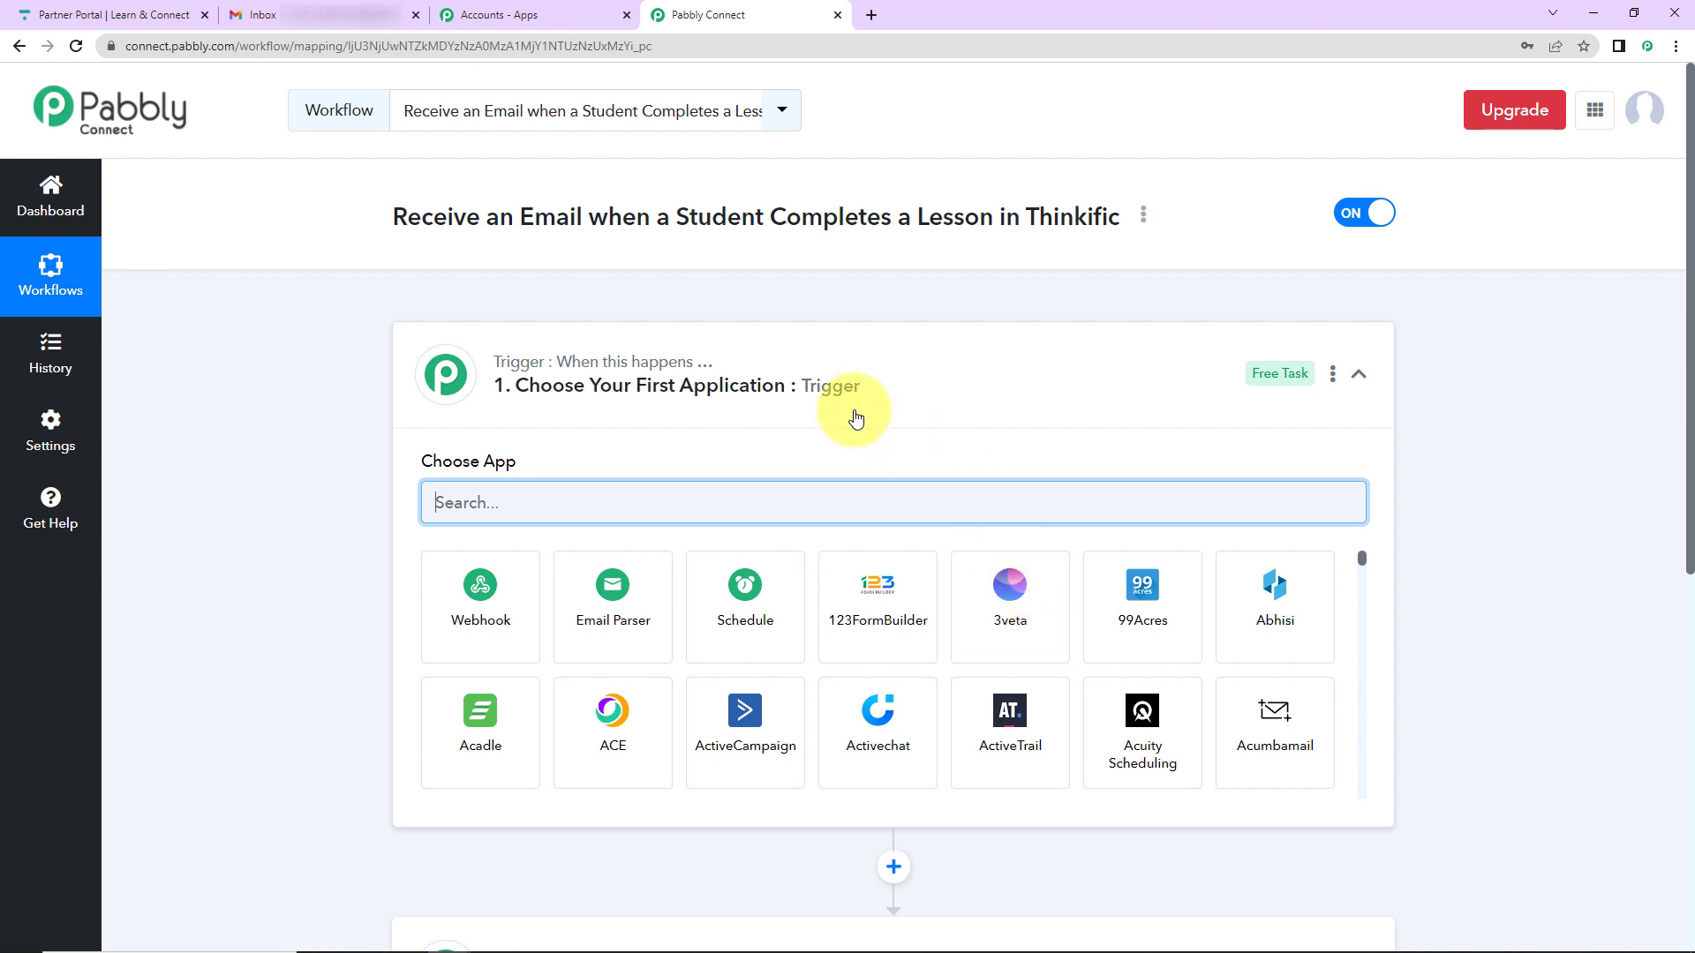
- Set the trigger app to Thinkific with the Lesson Completed event
{"action": "scroll", "coordinate": [853, 417], "scroll_direction": "down", "scroll_amount": 2}
{"action": "scroll", "coordinate": [856, 417], "scroll_direction": "down", "scroll_amount": 1}
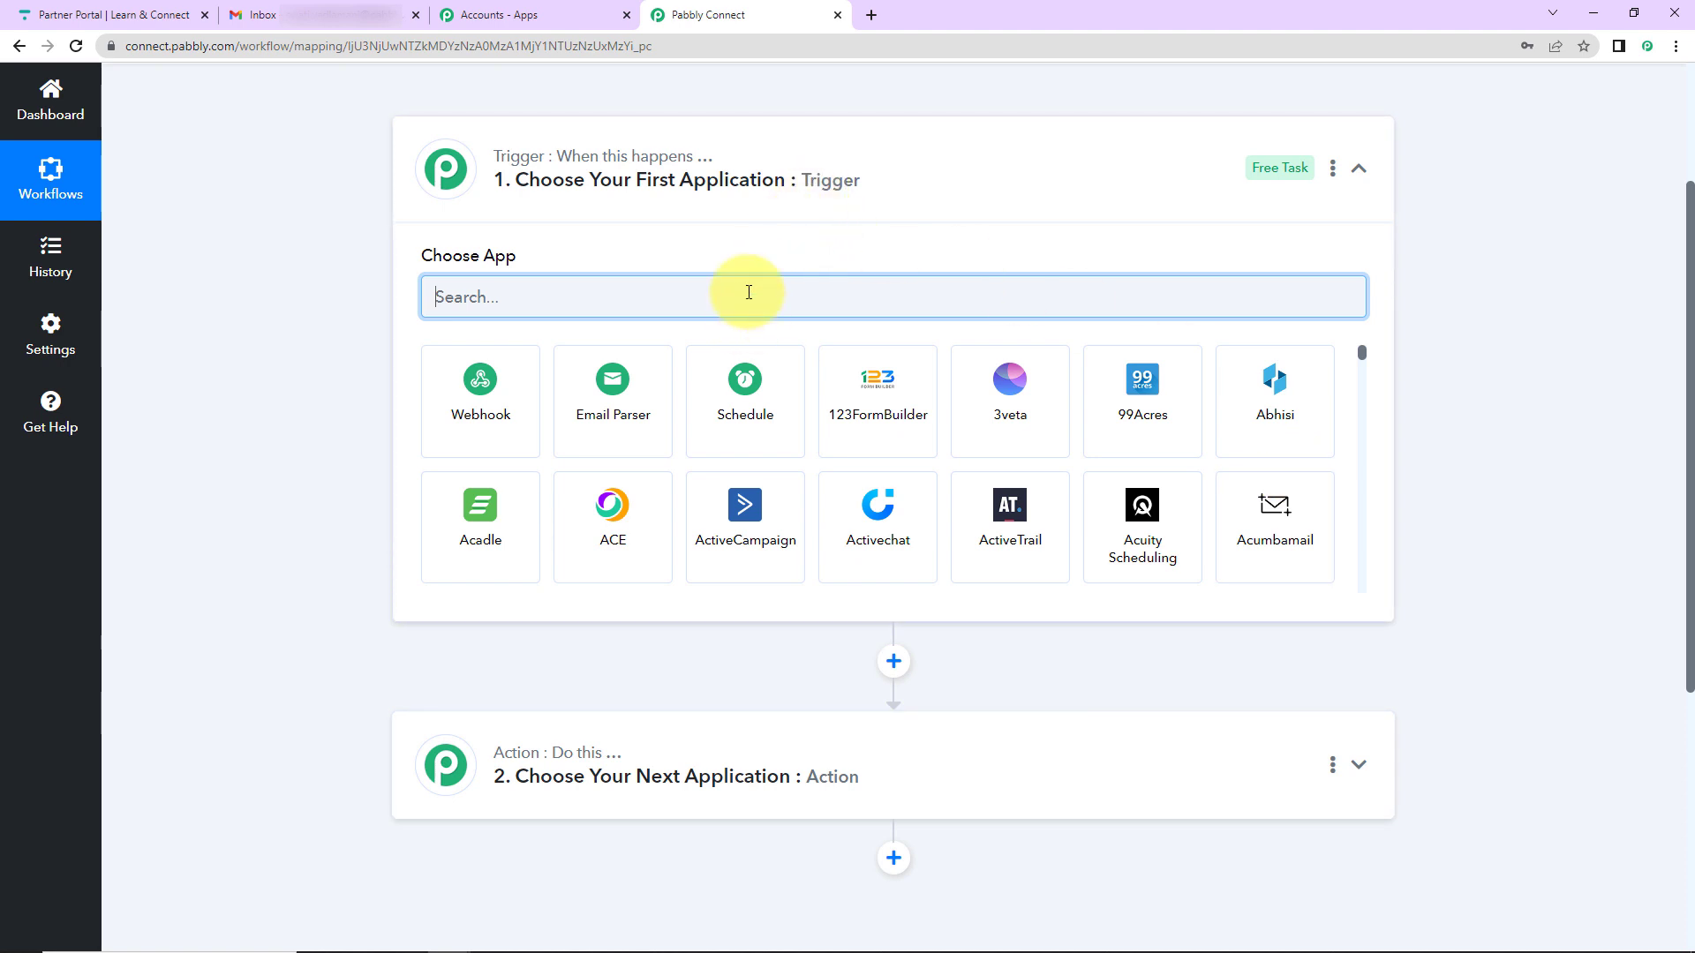
{"action": "type", "text": "think"}
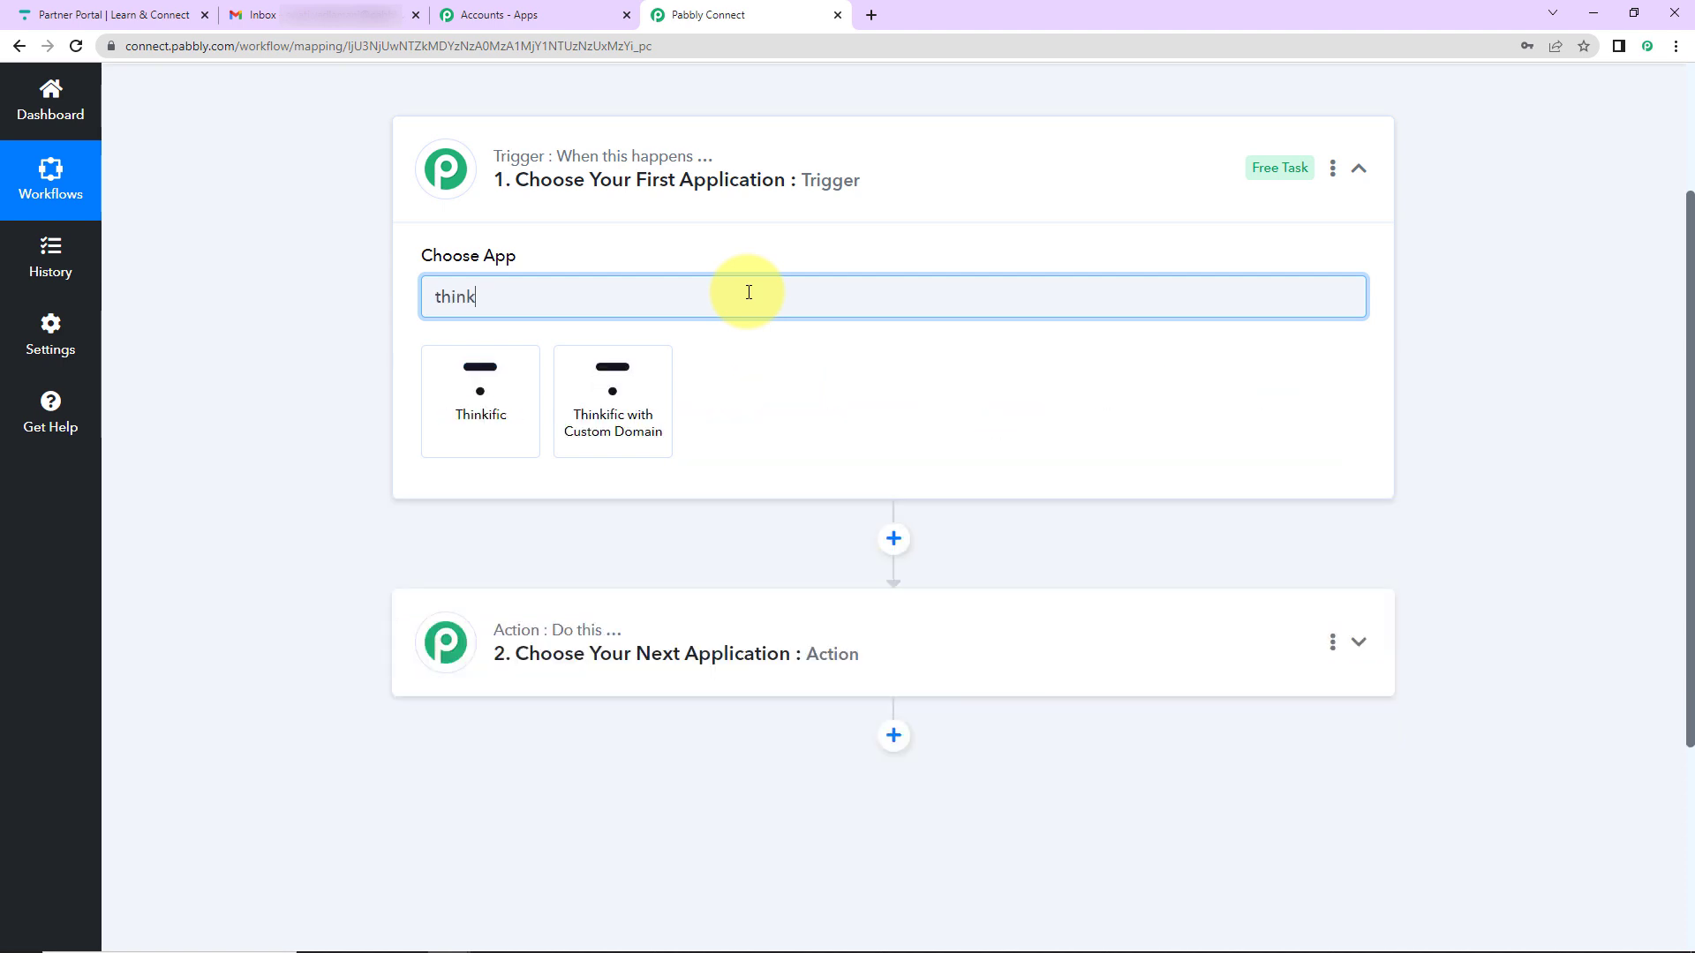
{"action": "left_click", "coordinate": [468, 404]}
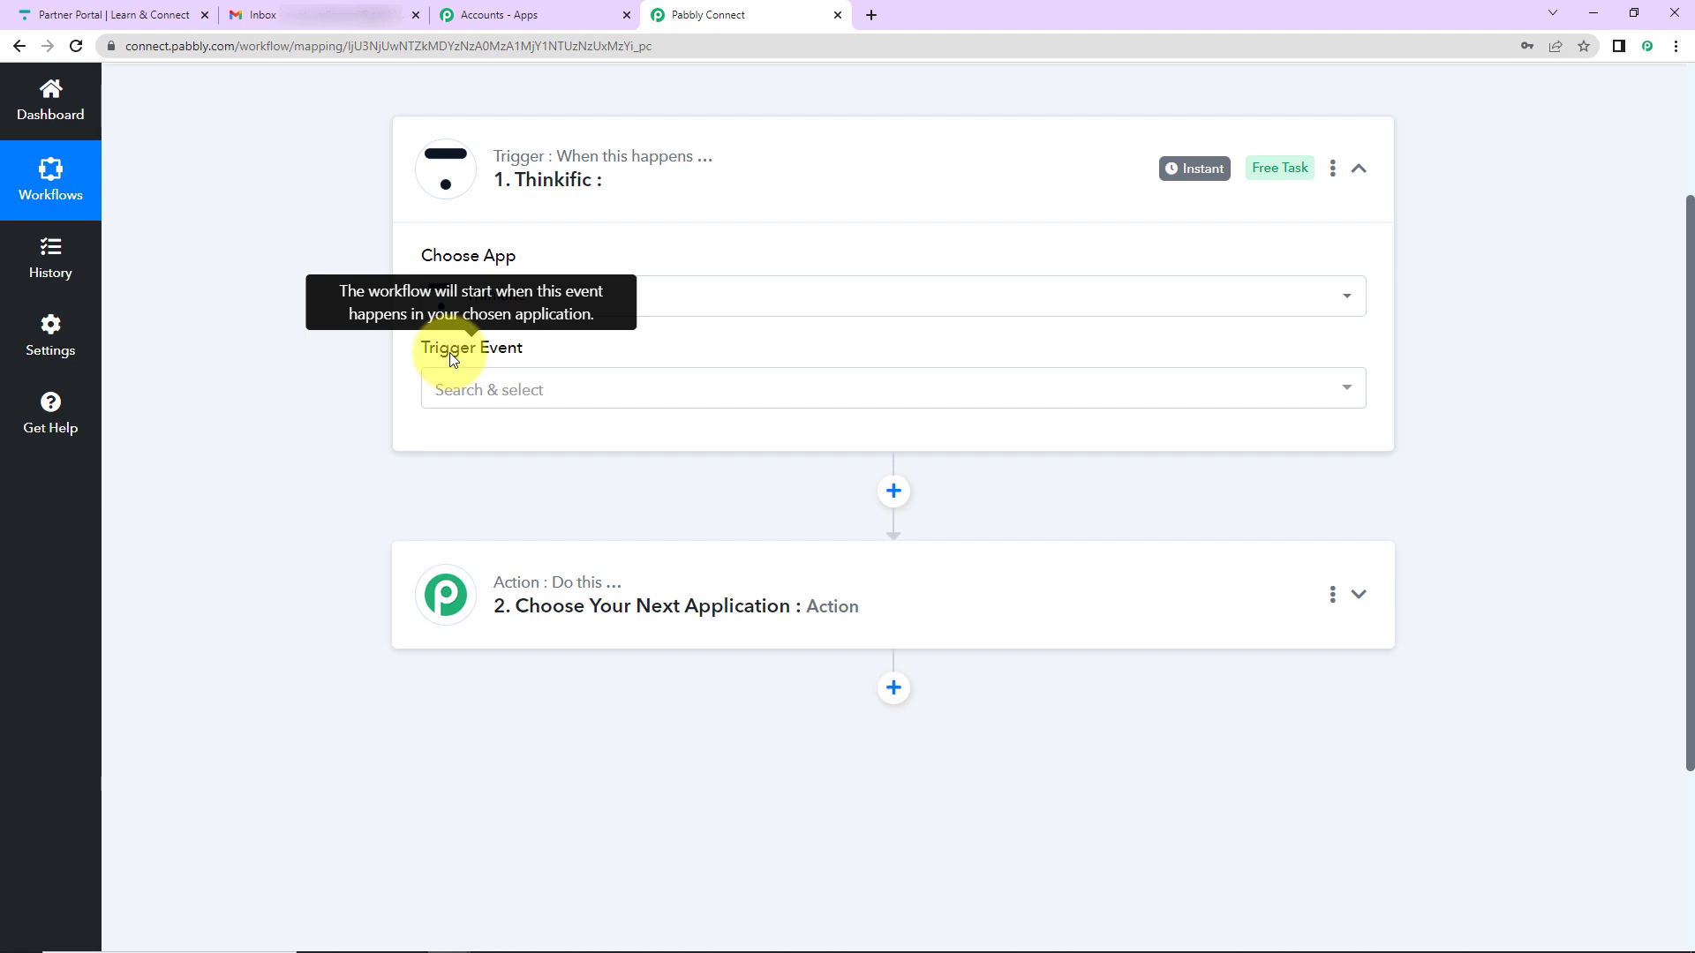
{"action": "left_click", "coordinate": [452, 391]}
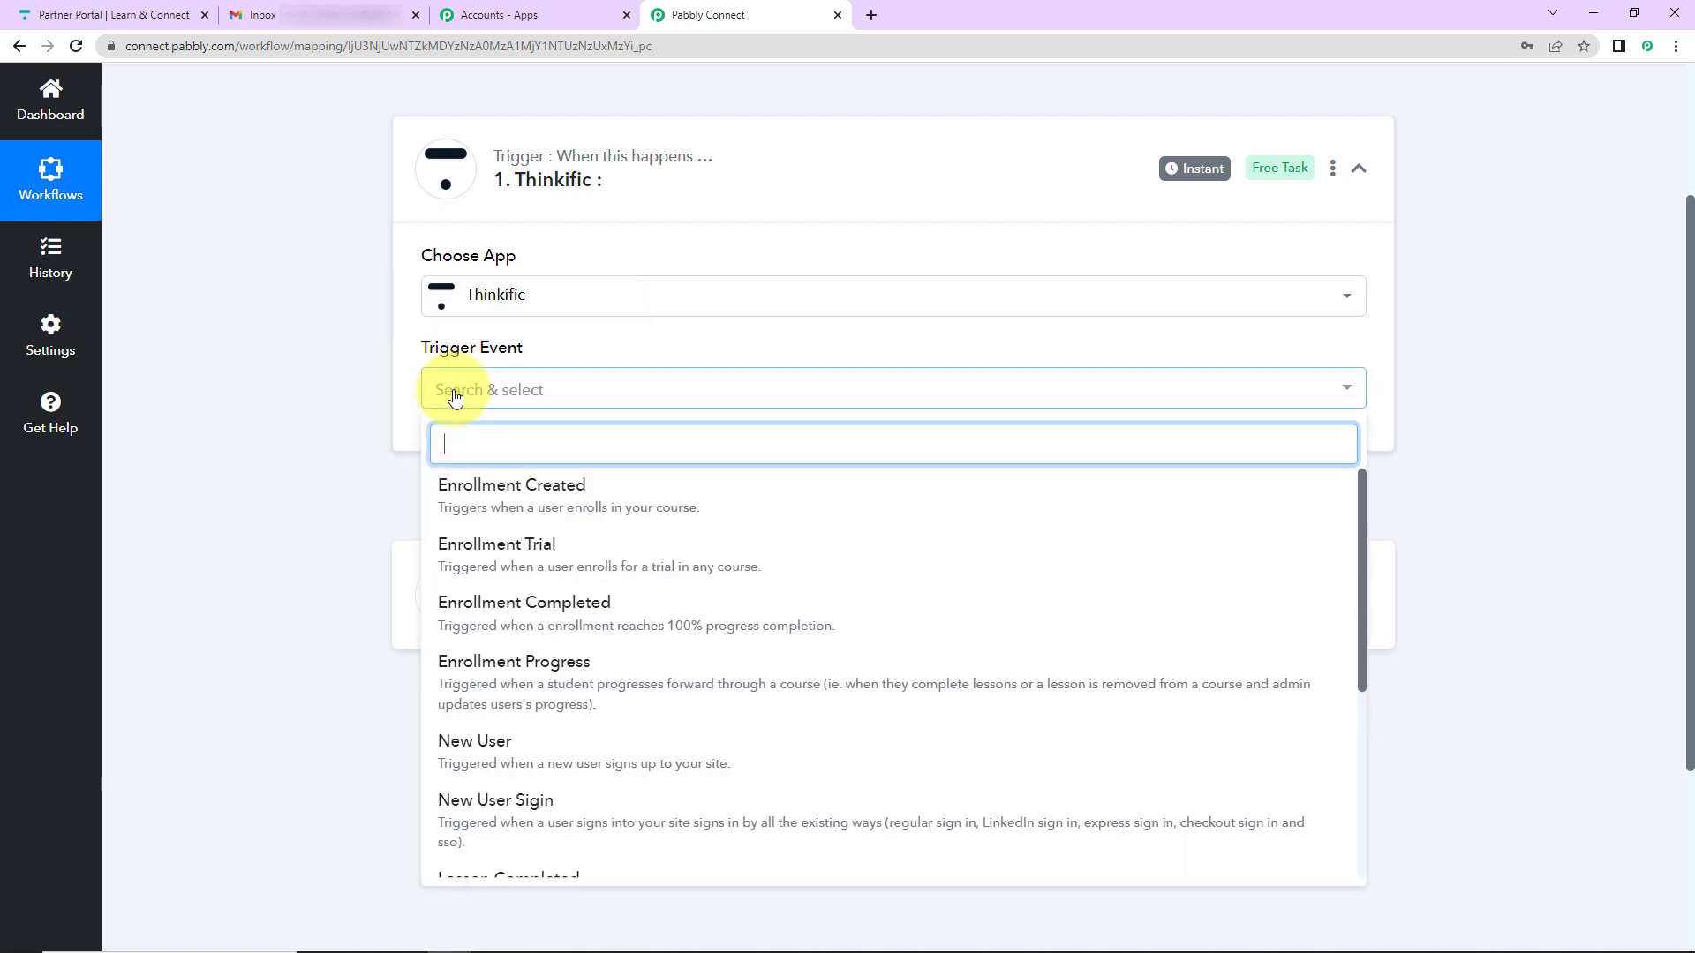
{"action": "scroll", "coordinate": [490, 697], "scroll_direction": "down", "scroll_amount": 3}
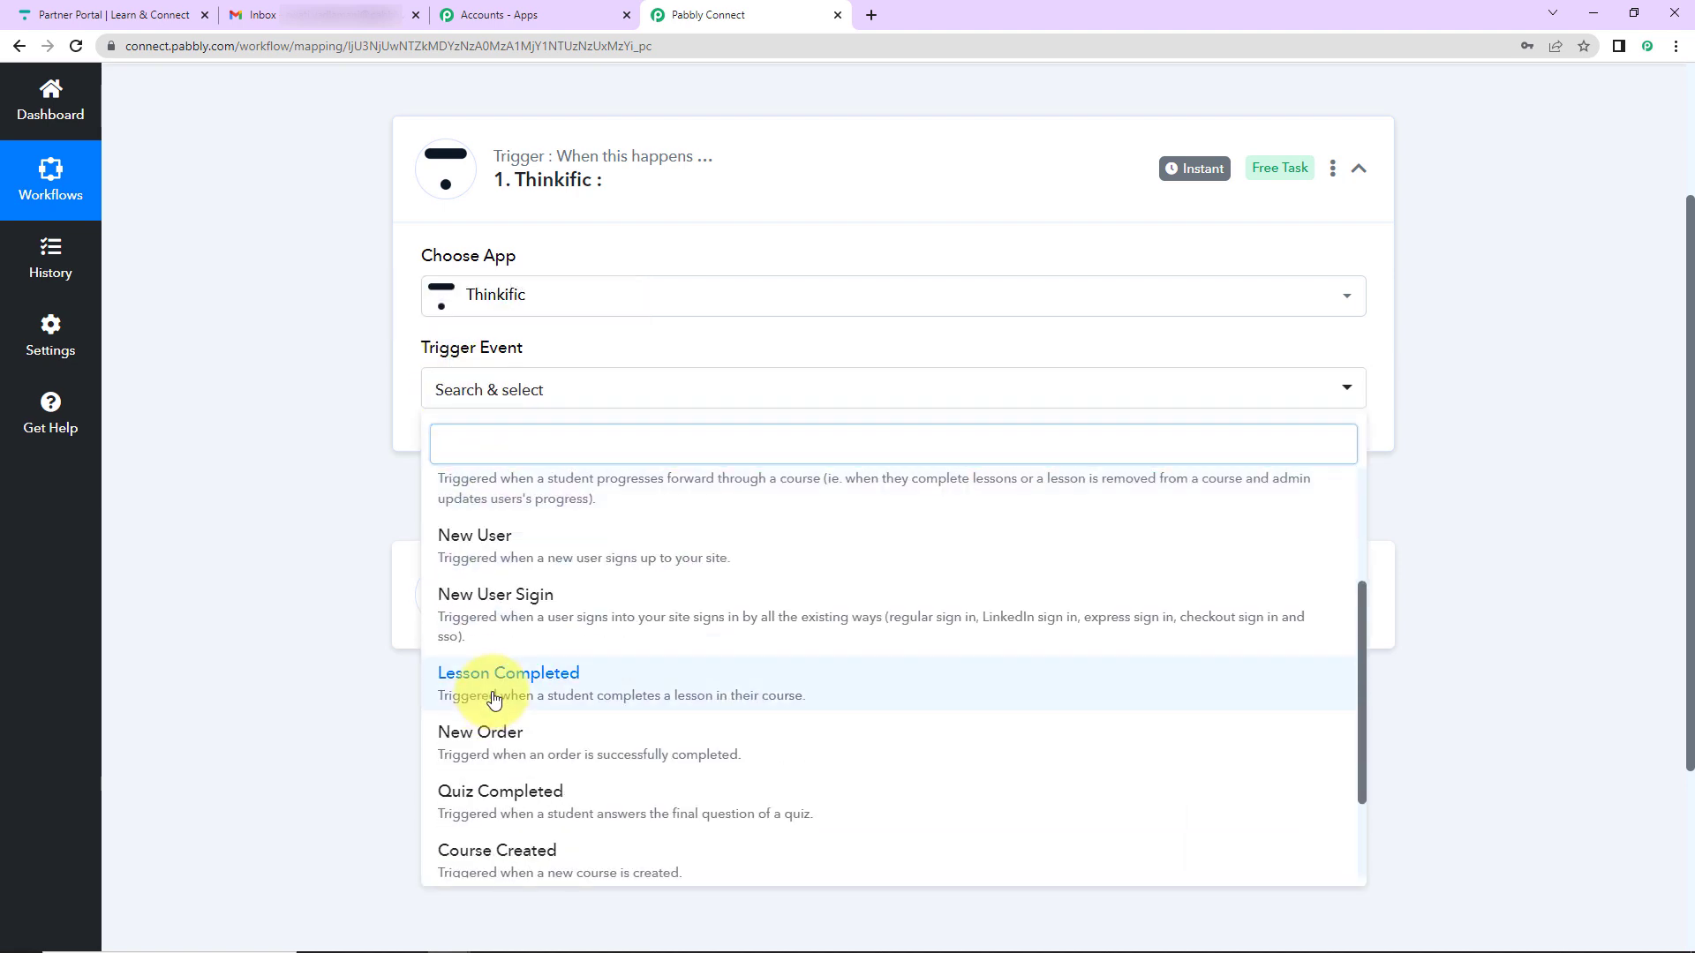
{"action": "left_click", "coordinate": [476, 690]}
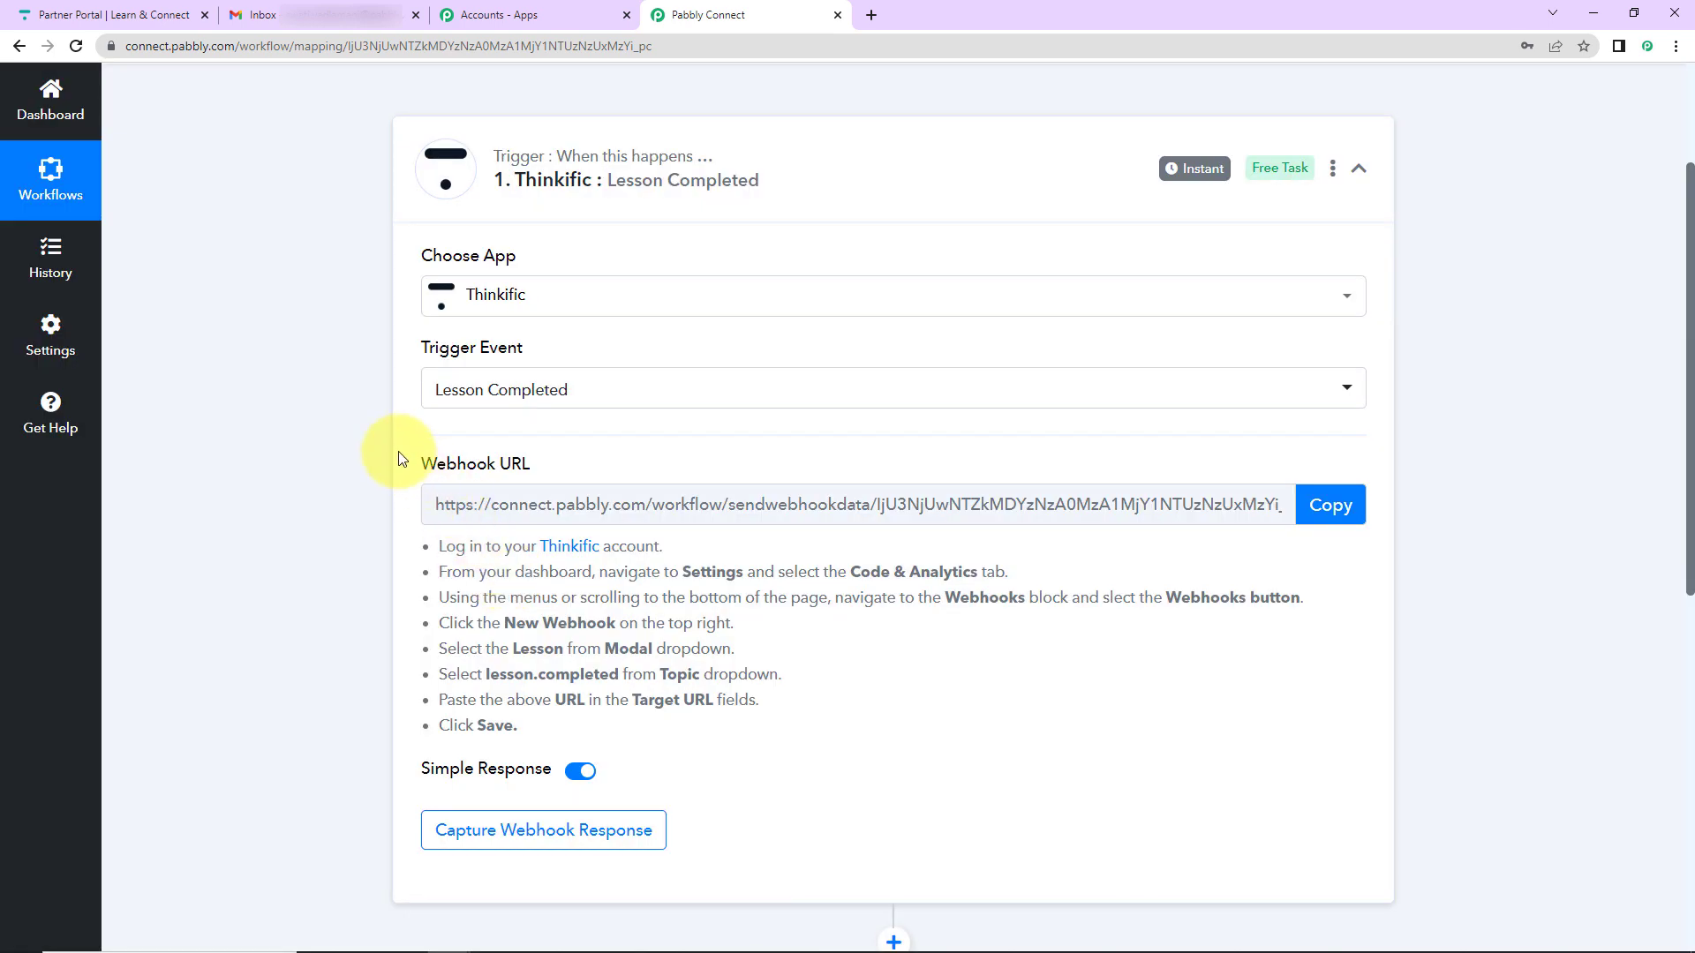
- Copy the trigger's webhook URL for use in Thinkific
{"action": "mouse_move", "coordinate": [530, 466]}
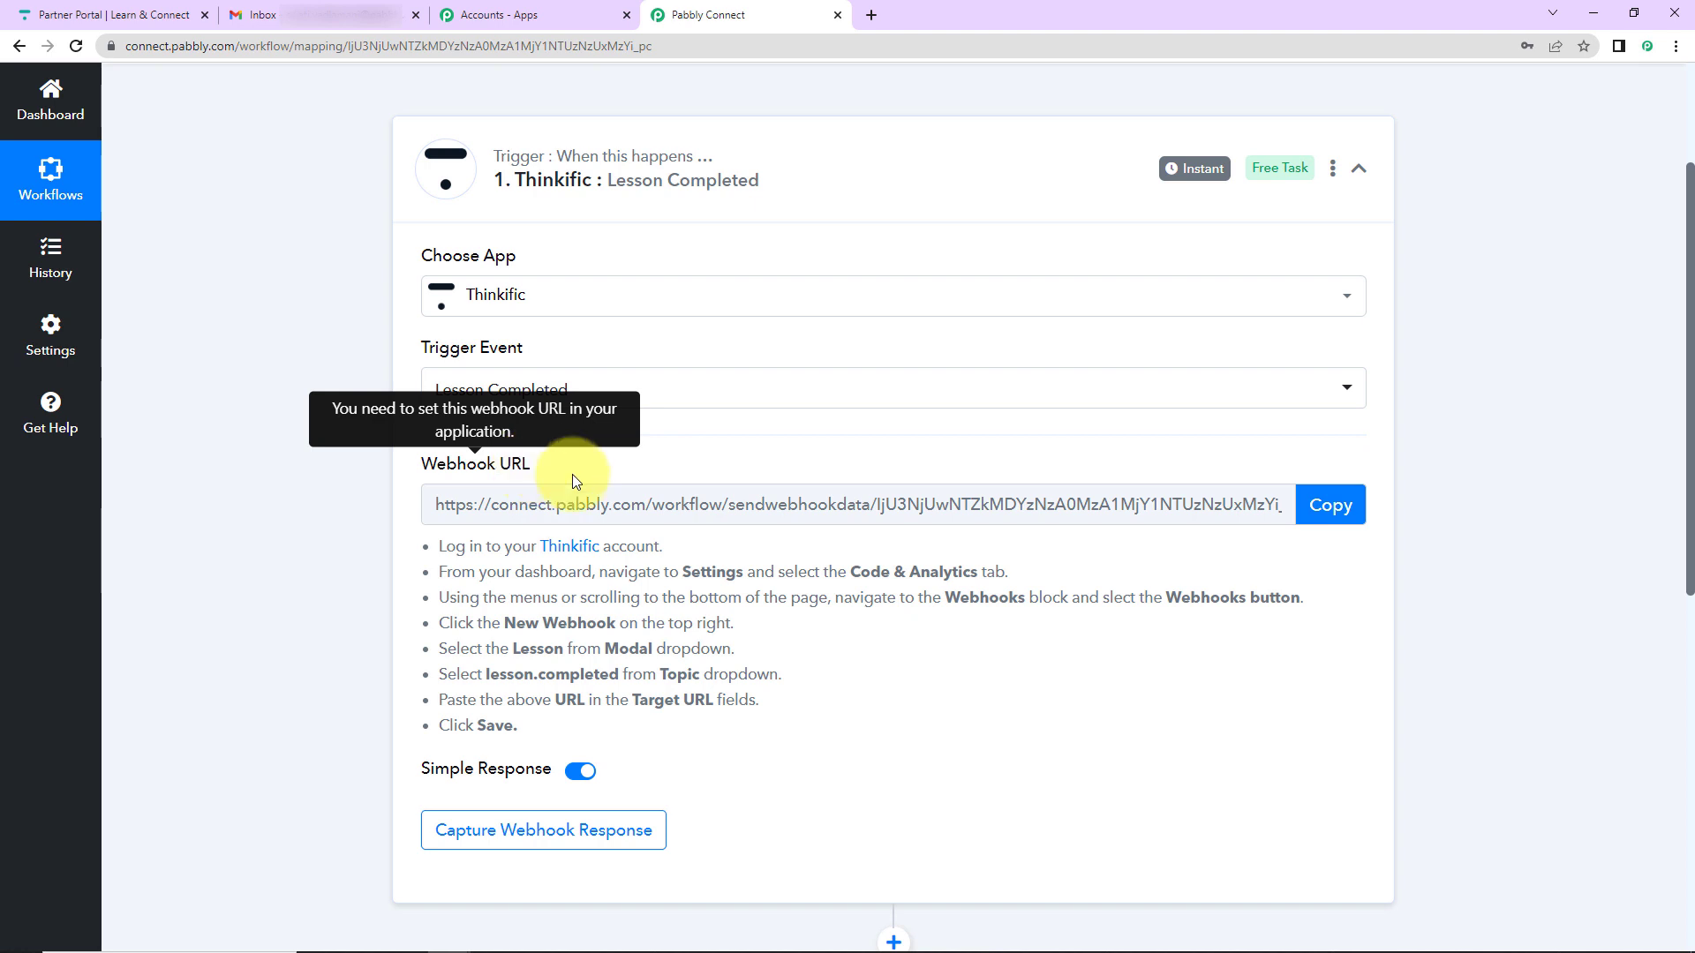
{"action": "left_click", "coordinate": [1328, 507]}
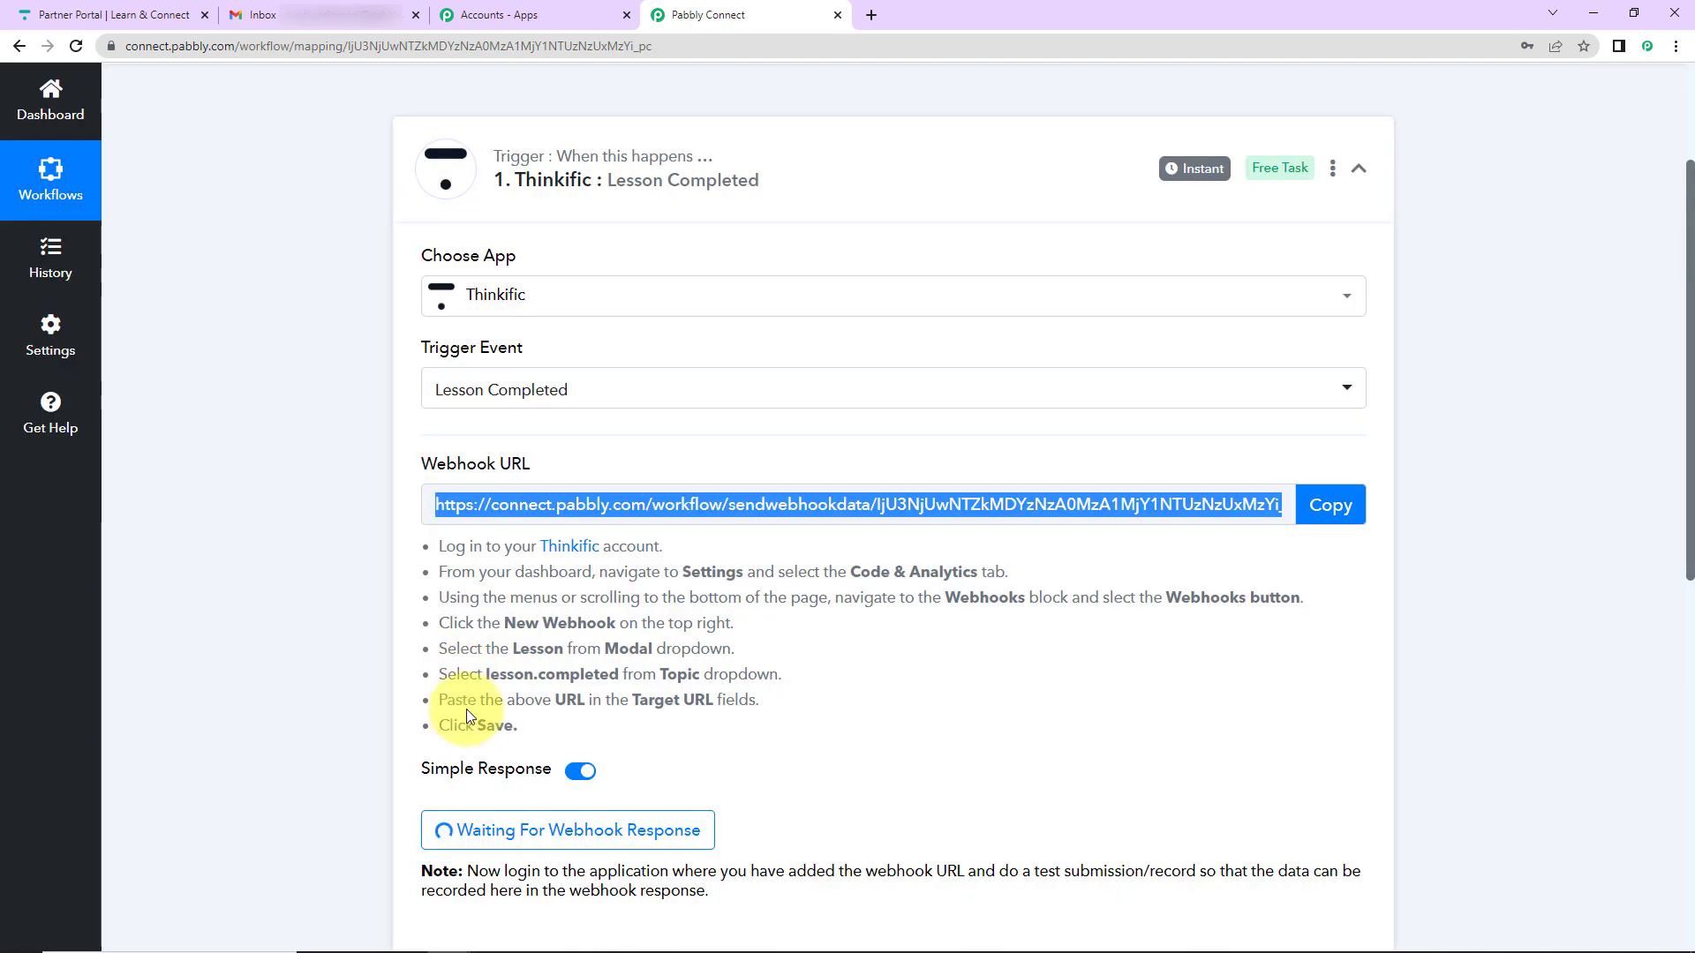
{"action": "left_click", "coordinate": [56, 14]}
- Open the development site's Code & analytics Webhooks settings in Thinkific
{"action": "left_click", "coordinate": [88, 235]}
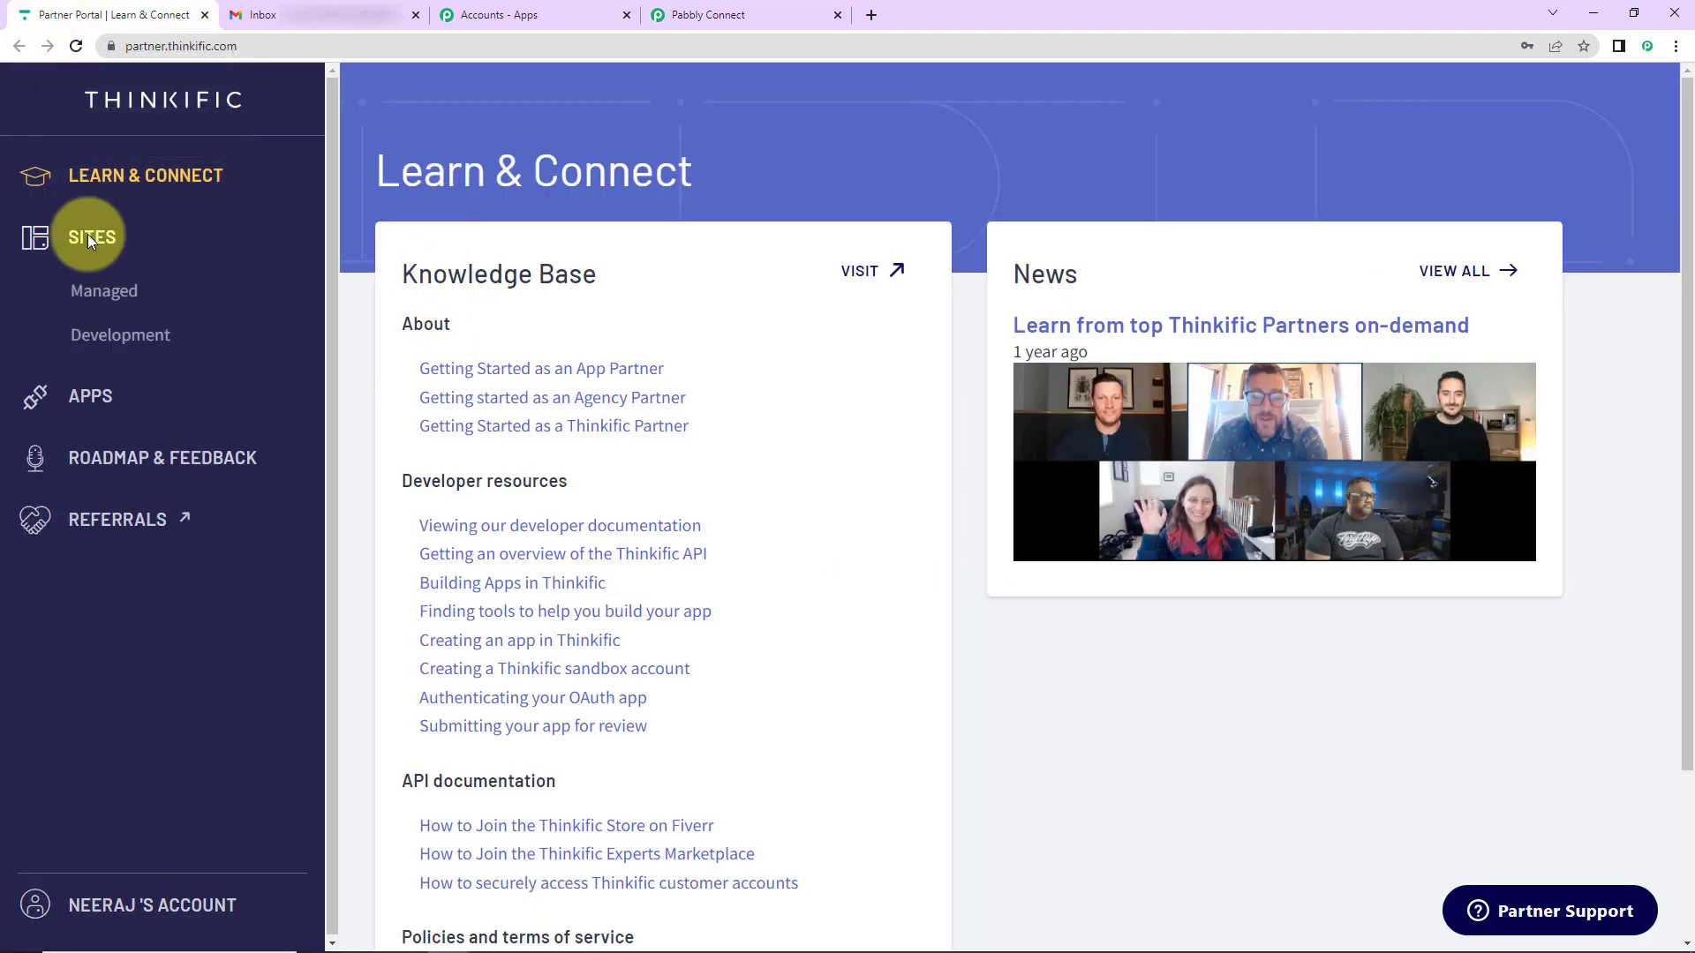
{"action": "left_click", "coordinate": [89, 336]}
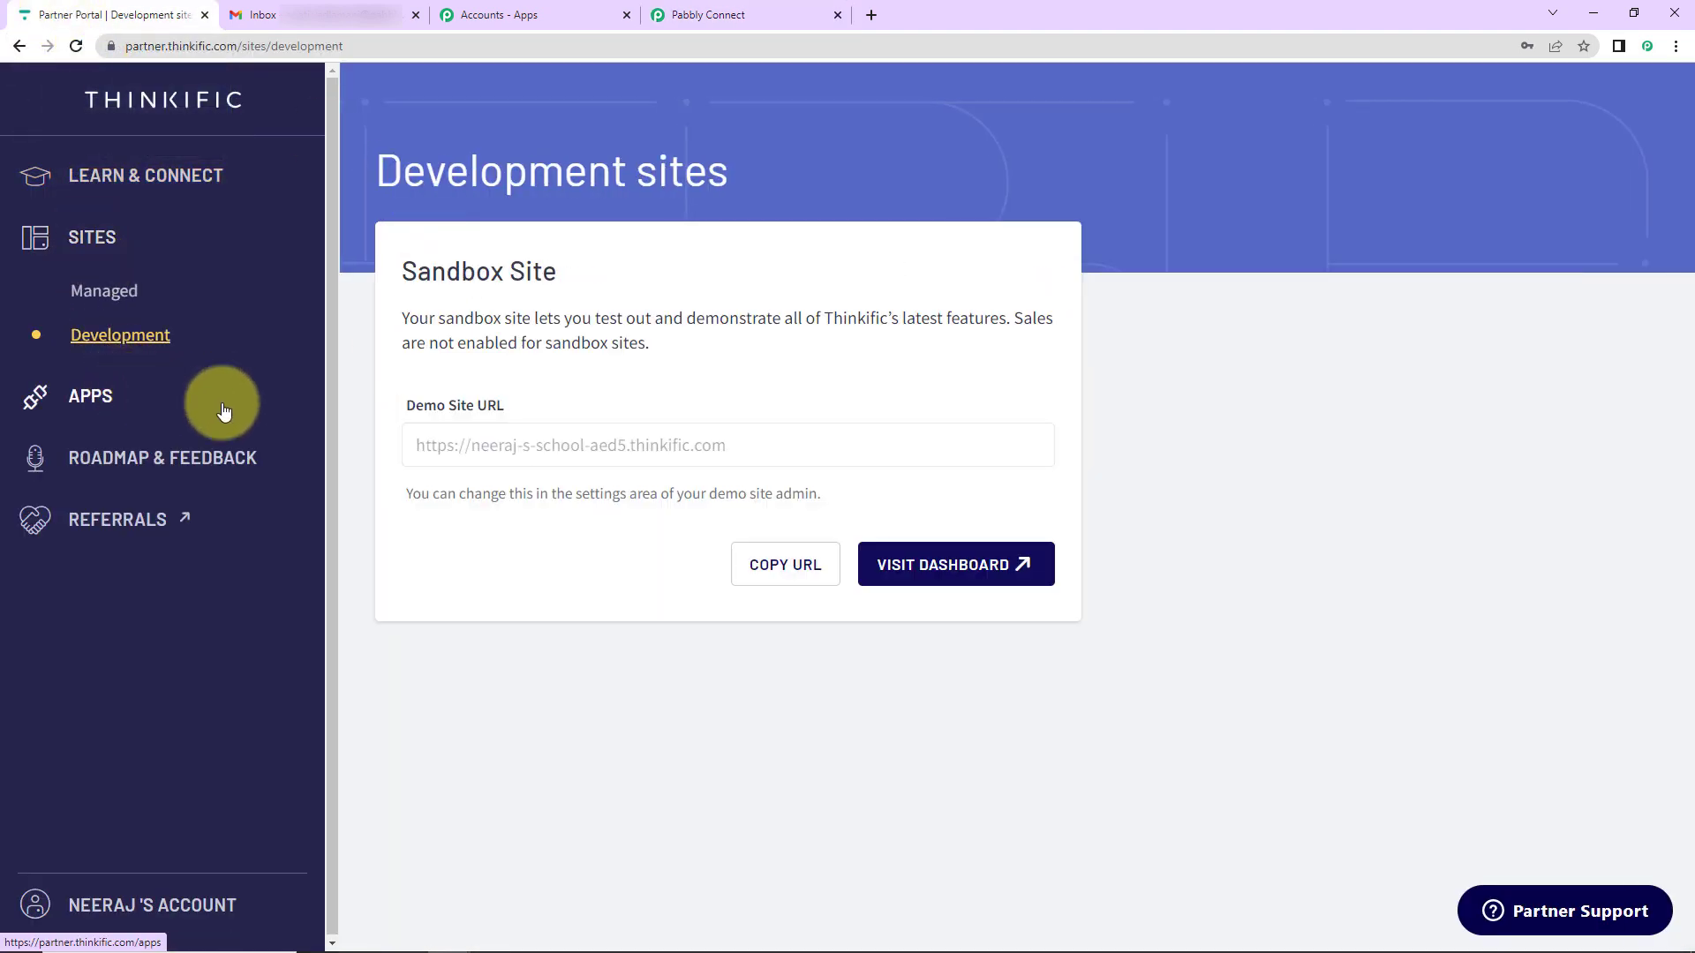
{"action": "left_click", "coordinate": [883, 564]}
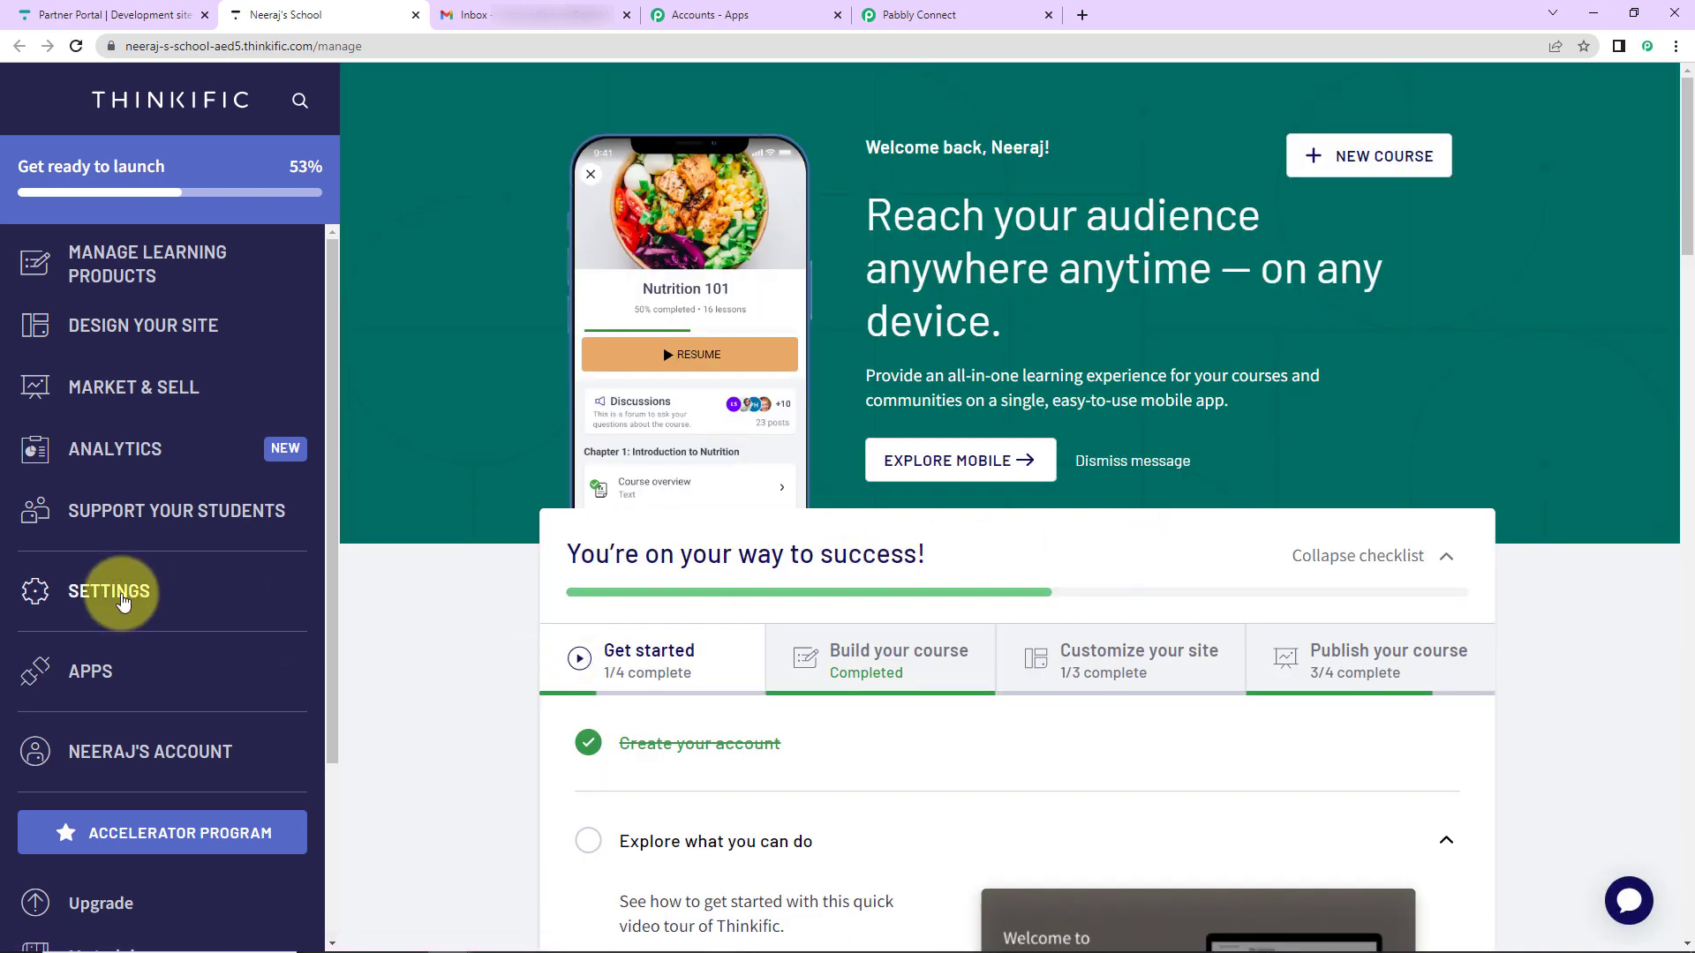
{"action": "left_click", "coordinate": [123, 602]}
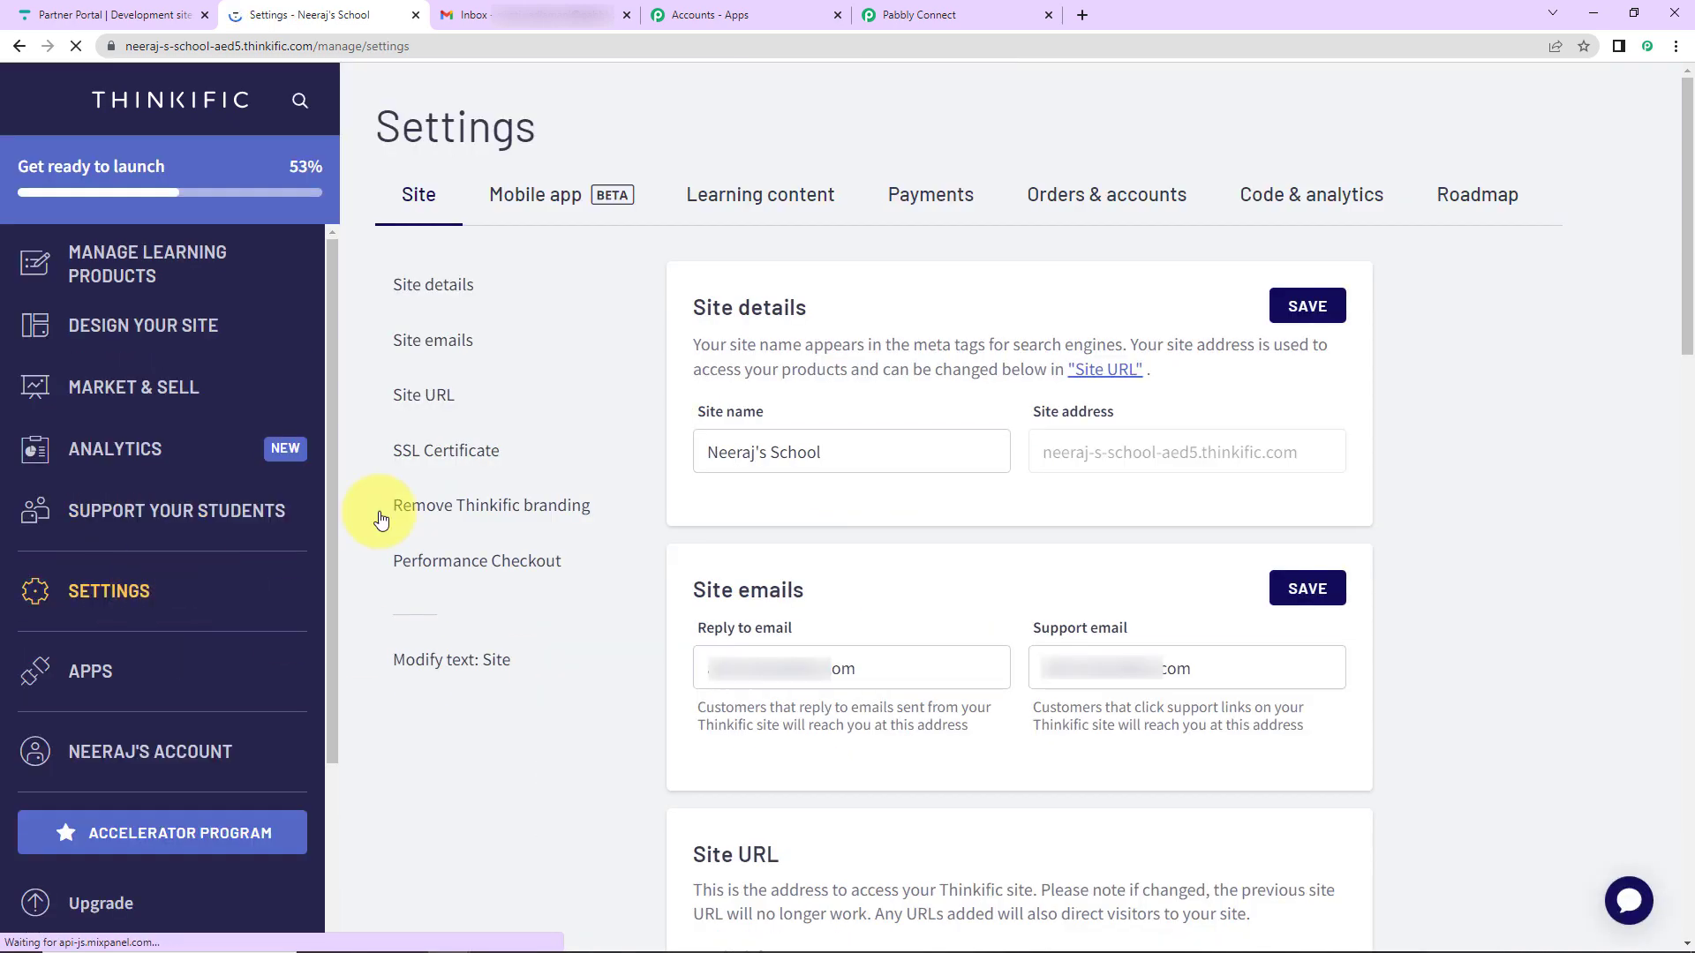
{"action": "left_click", "coordinate": [1331, 198]}
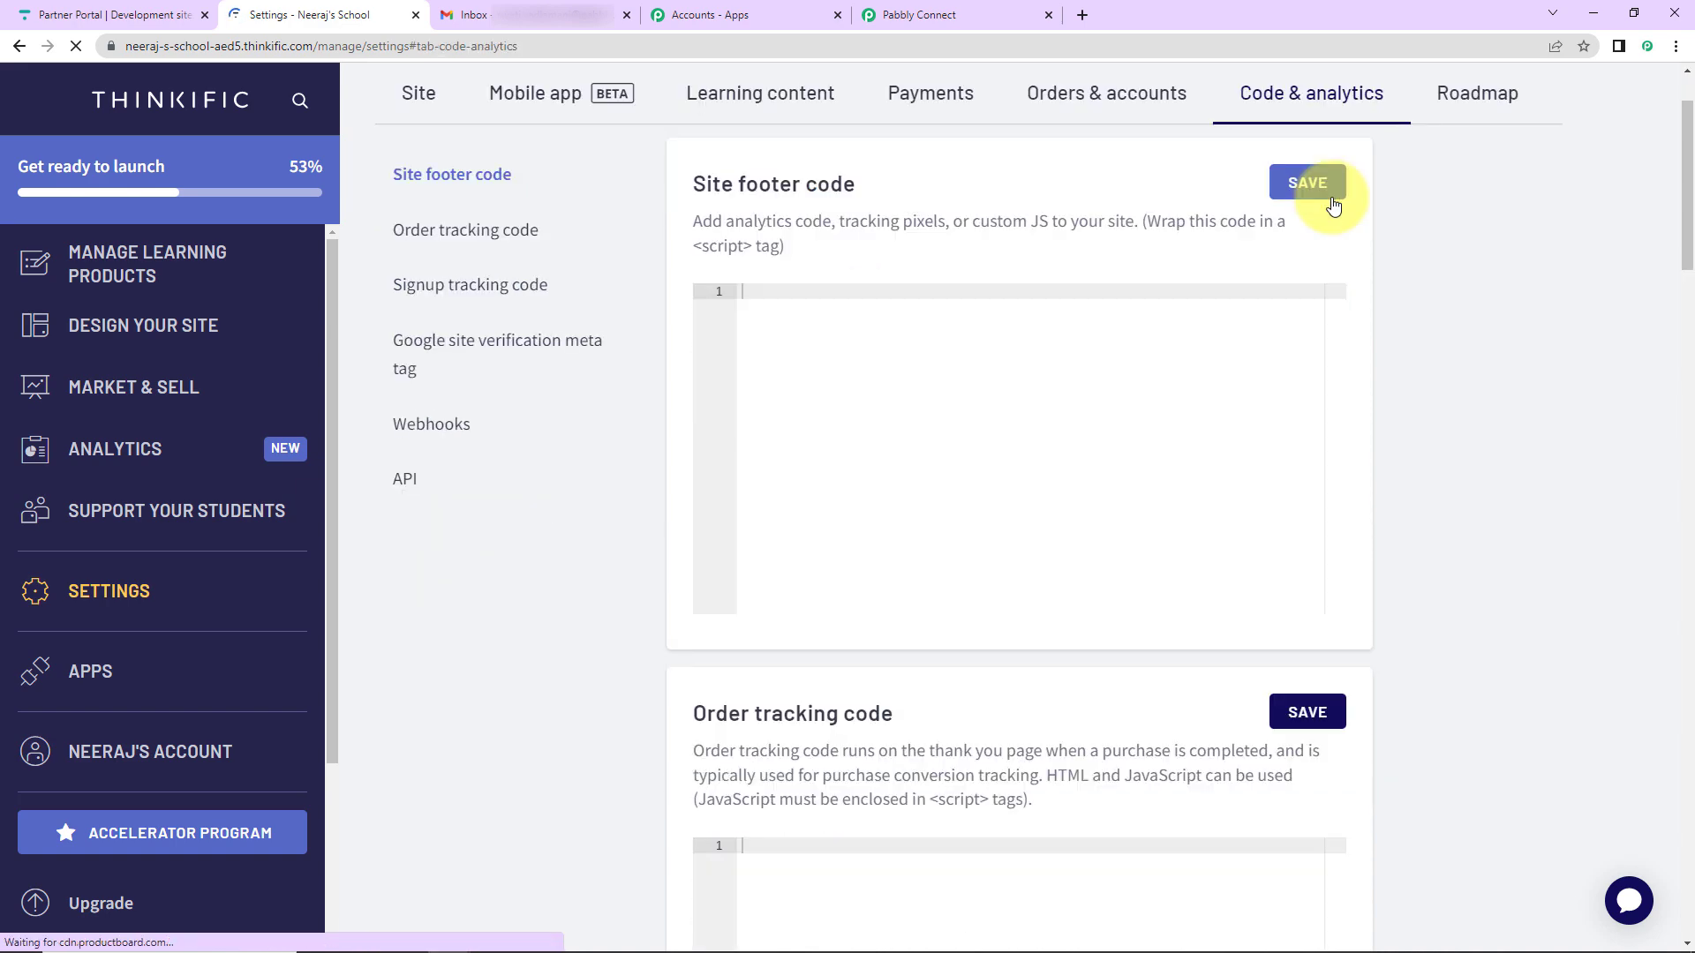
{"action": "left_click", "coordinate": [429, 426]}
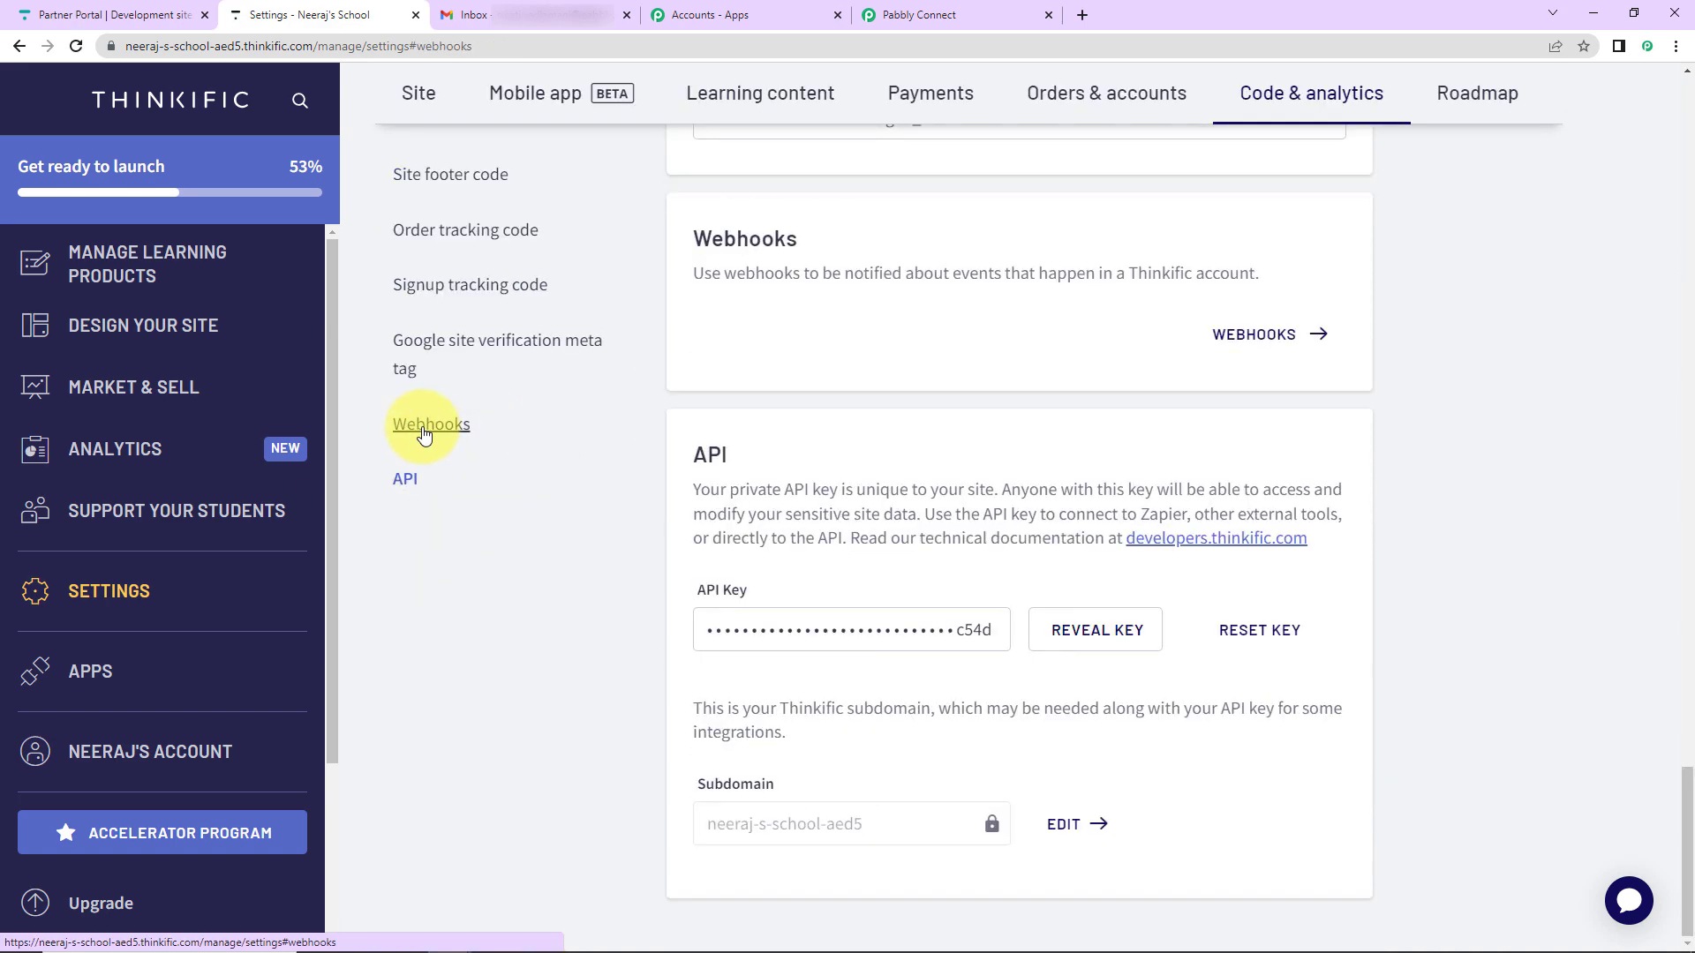
{"action": "left_click", "coordinate": [1252, 338]}
- Start a new webhook with model Lesson and topic lesson.completed
{"action": "left_click", "coordinate": [1486, 123]}
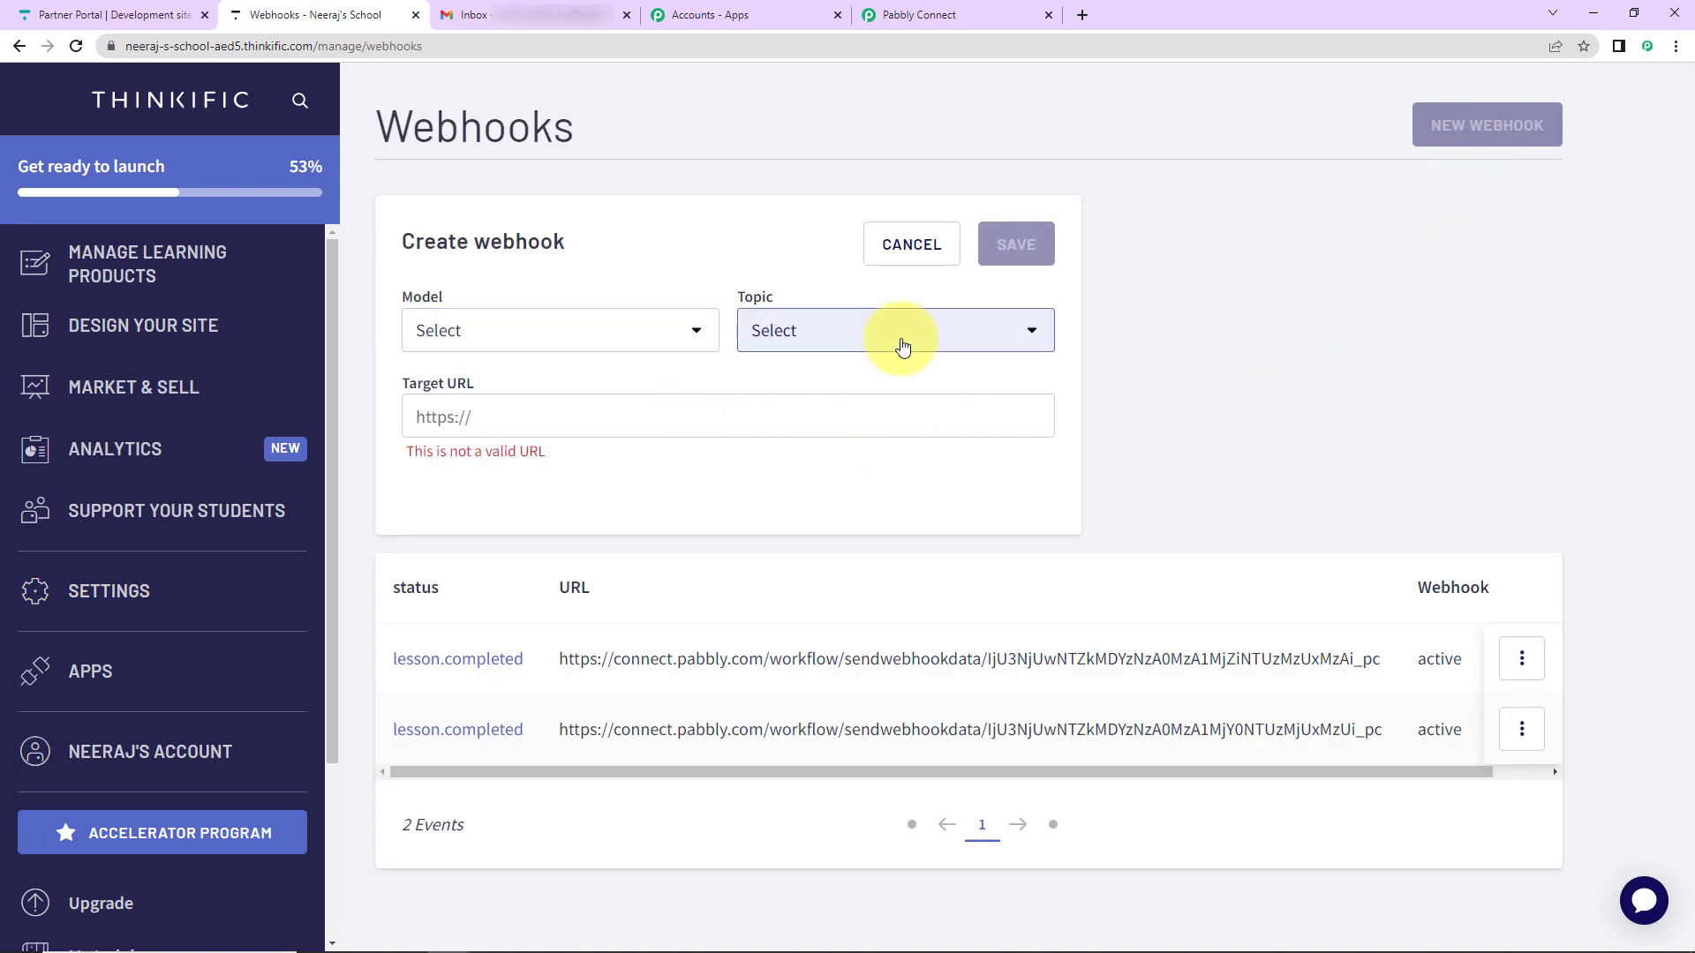
{"action": "left_click", "coordinate": [698, 330]}
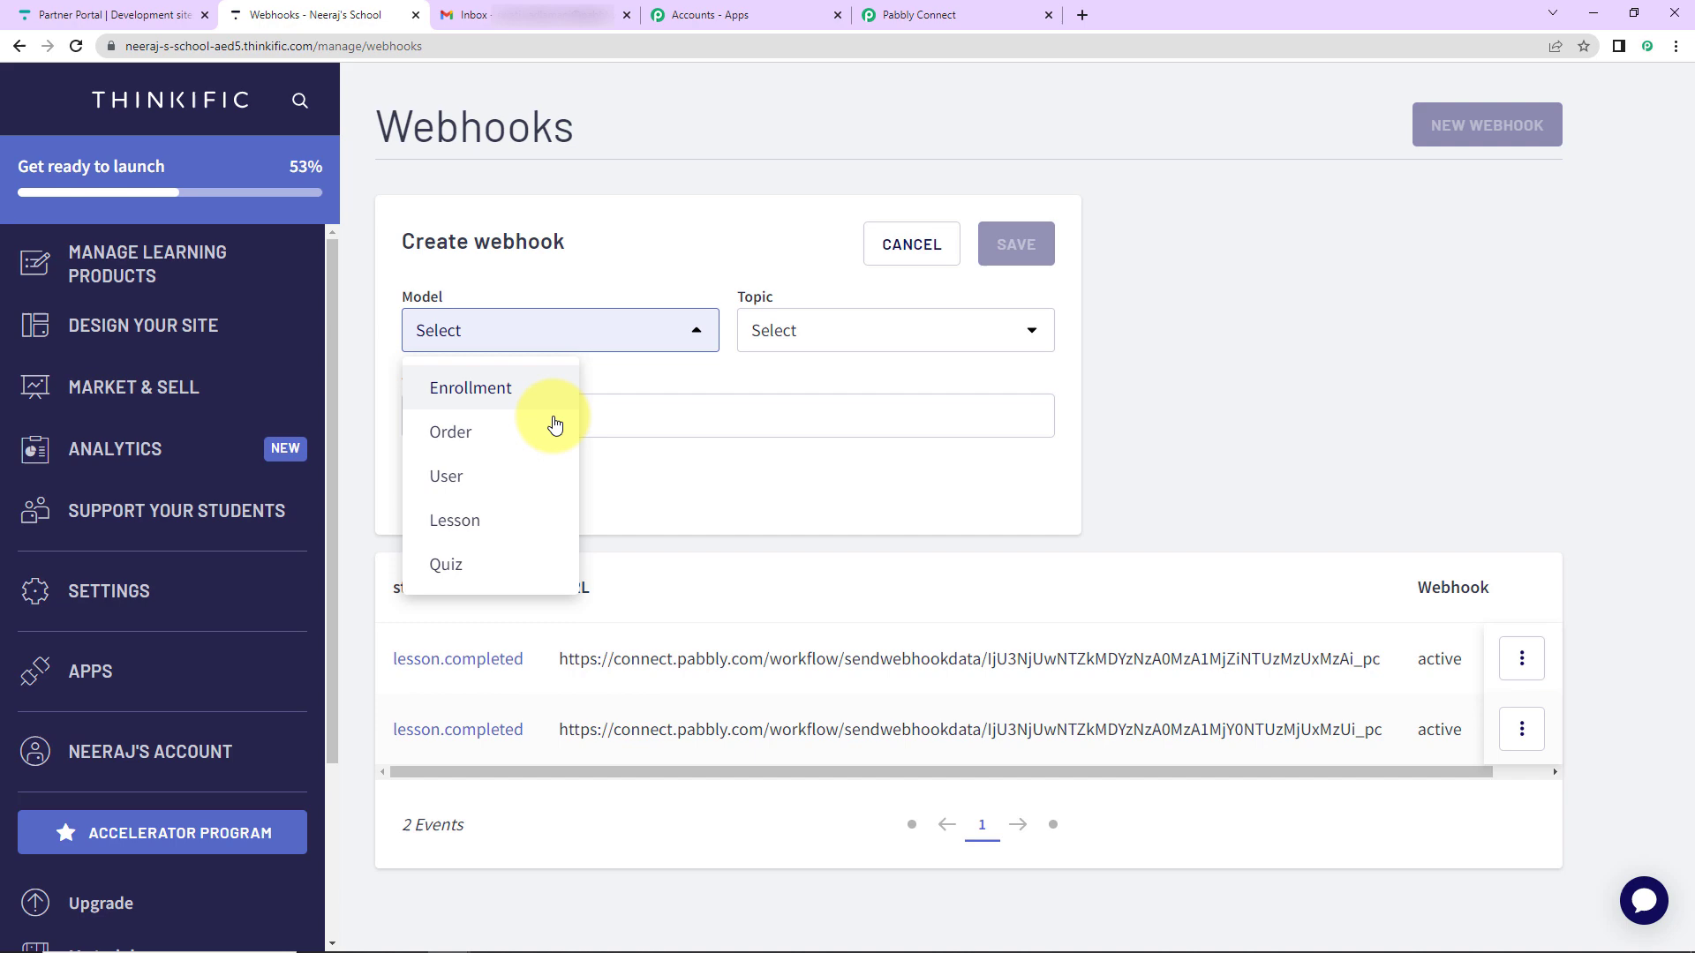
{"action": "left_click", "coordinate": [534, 511]}
{"action": "left_click", "coordinate": [848, 332]}
{"action": "left_click", "coordinate": [819, 399]}
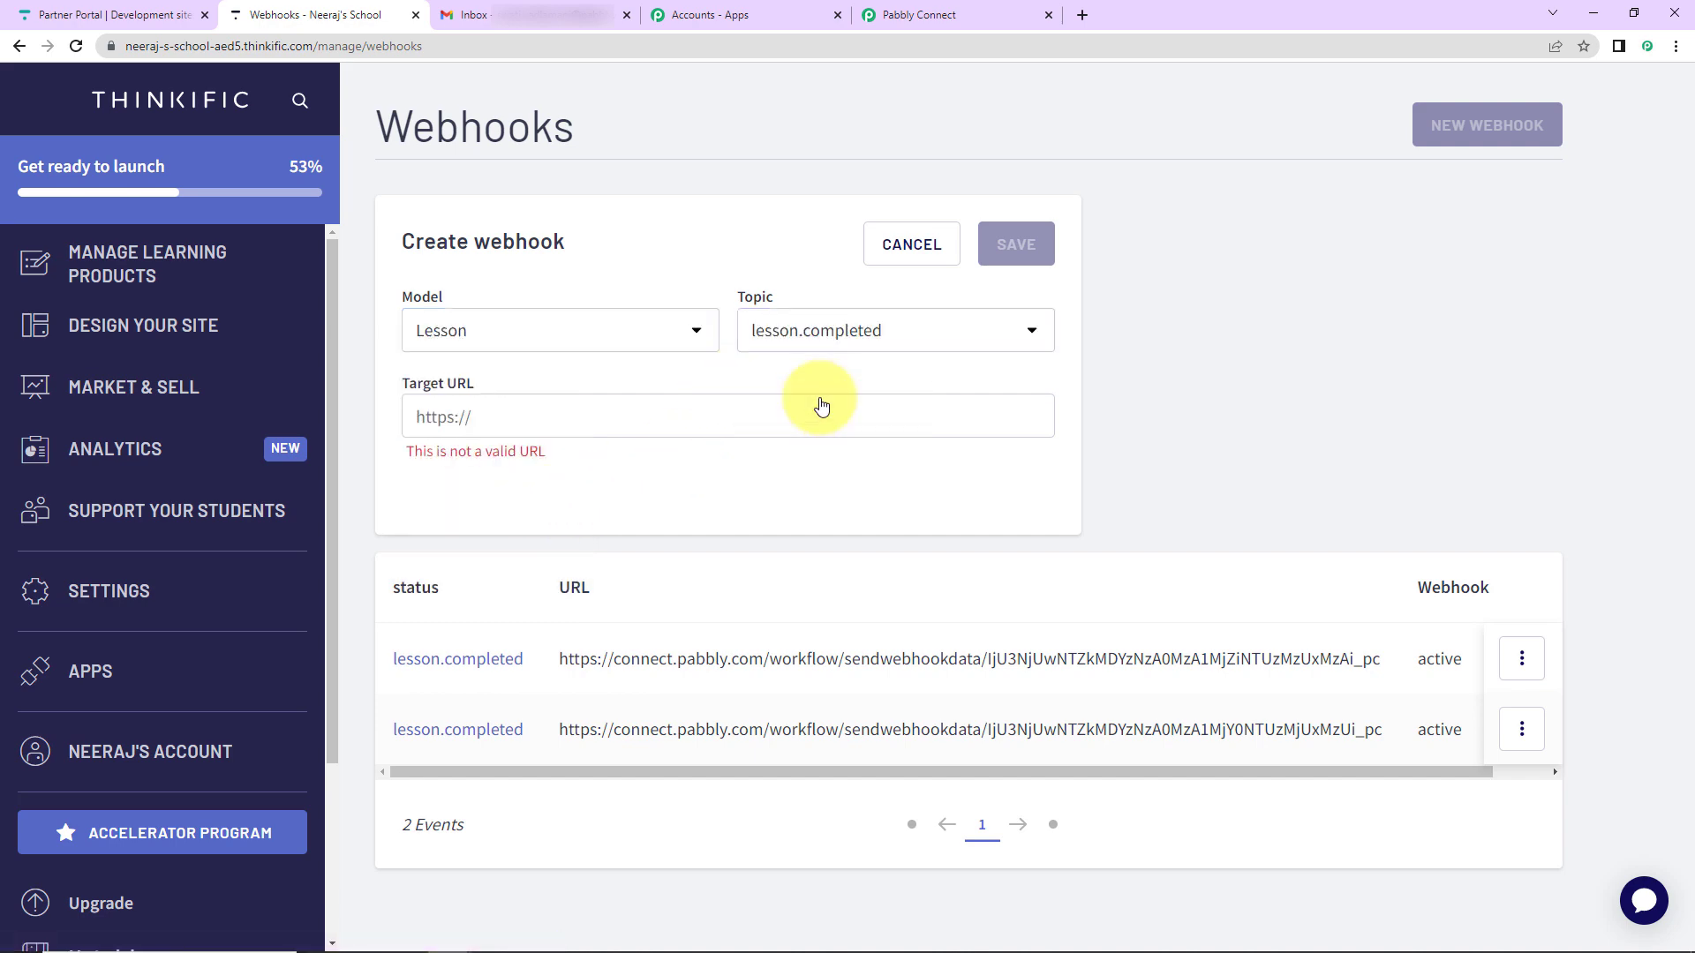
- Paste the Pabbly webhook URL as the target and save the webhook
{"action": "left_click", "coordinate": [1024, 7]}
{"action": "left_click", "coordinate": [1326, 504]}
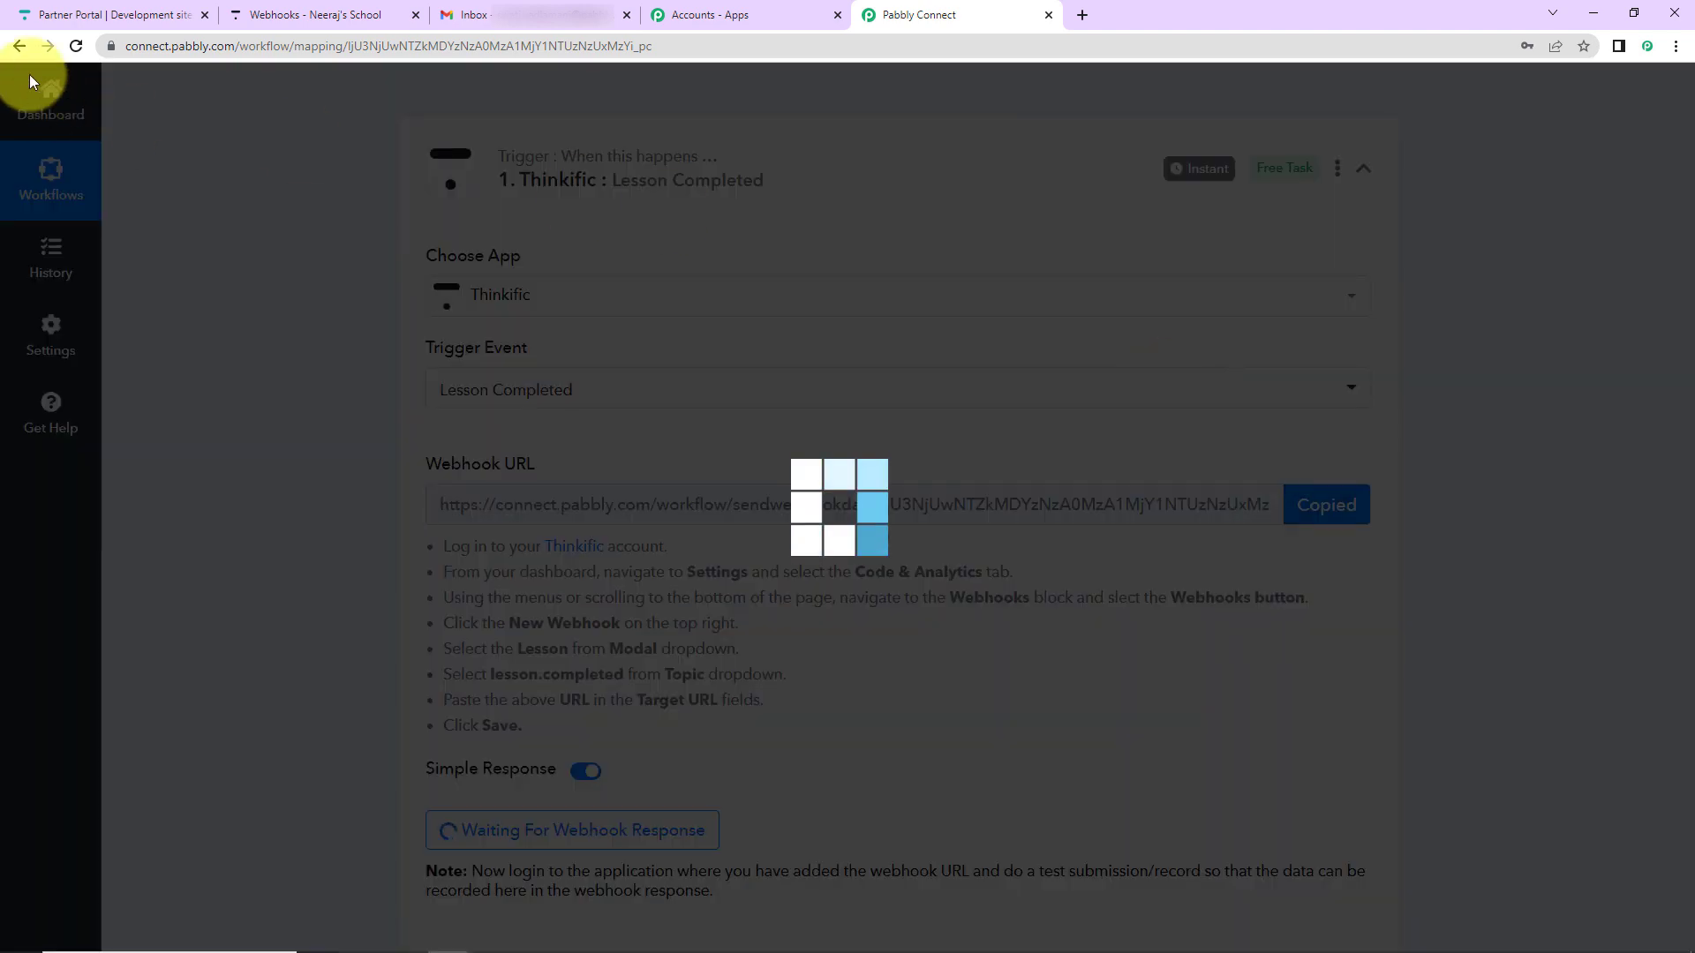
{"action": "left_click", "coordinate": [308, 14]}
{"action": "left_click", "coordinate": [463, 409]}
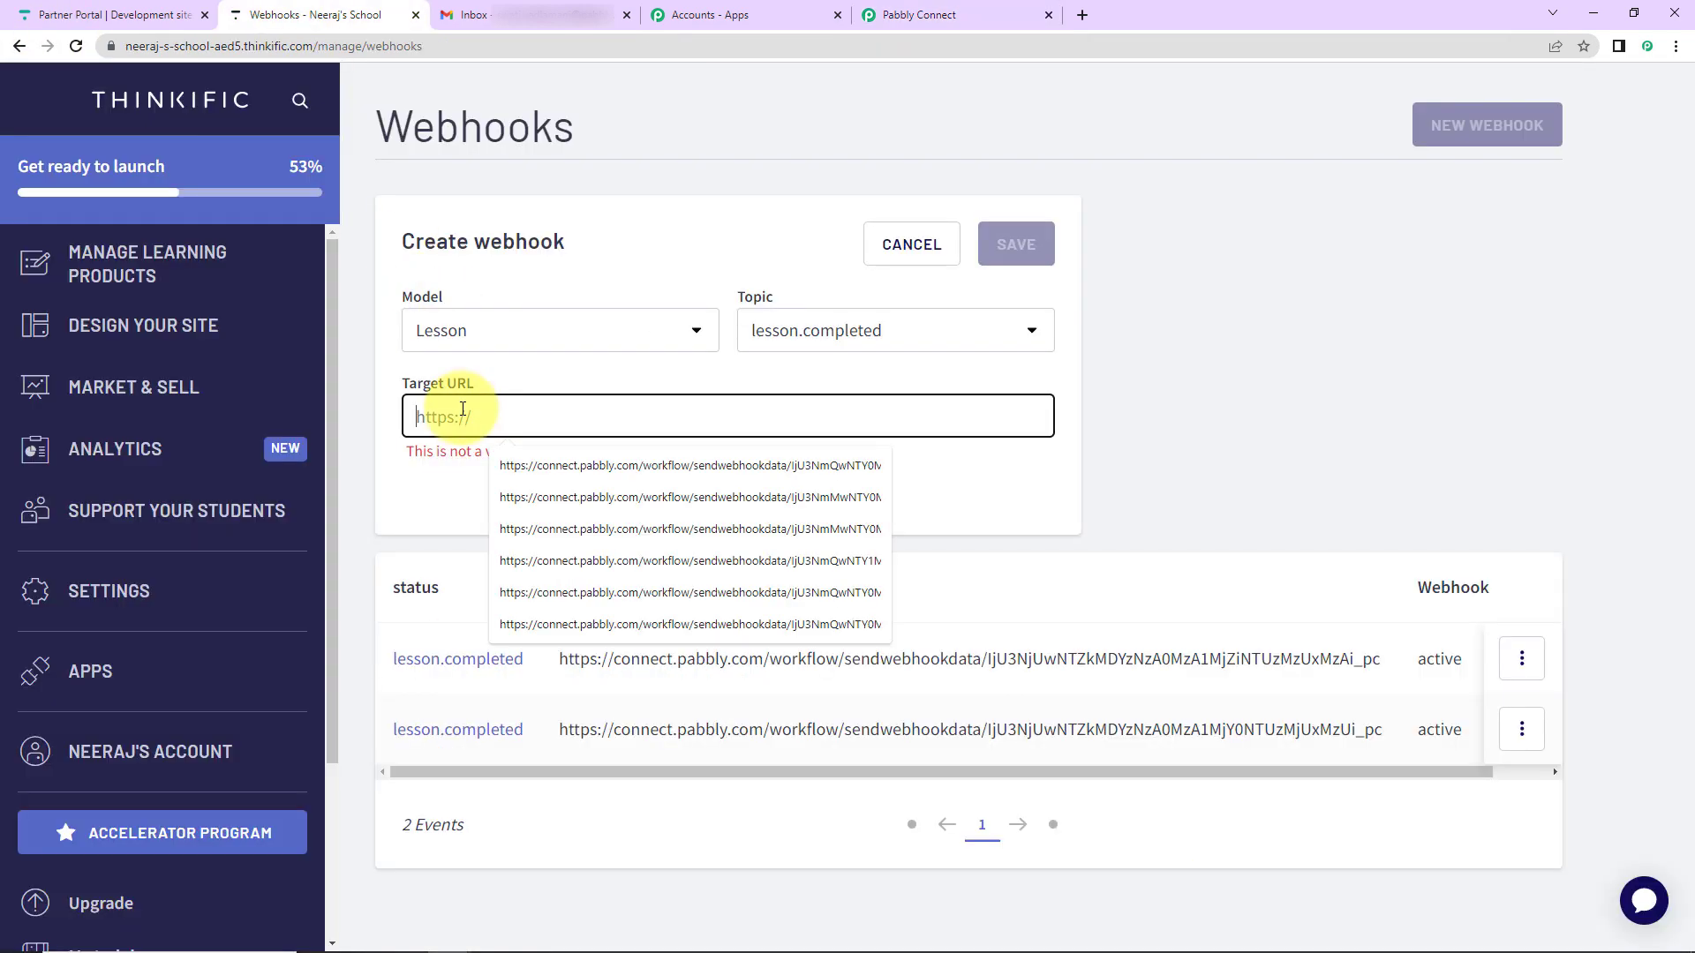
{"action": "key", "text": "ctrl+v"}
{"action": "left_click", "coordinate": [1015, 243]}
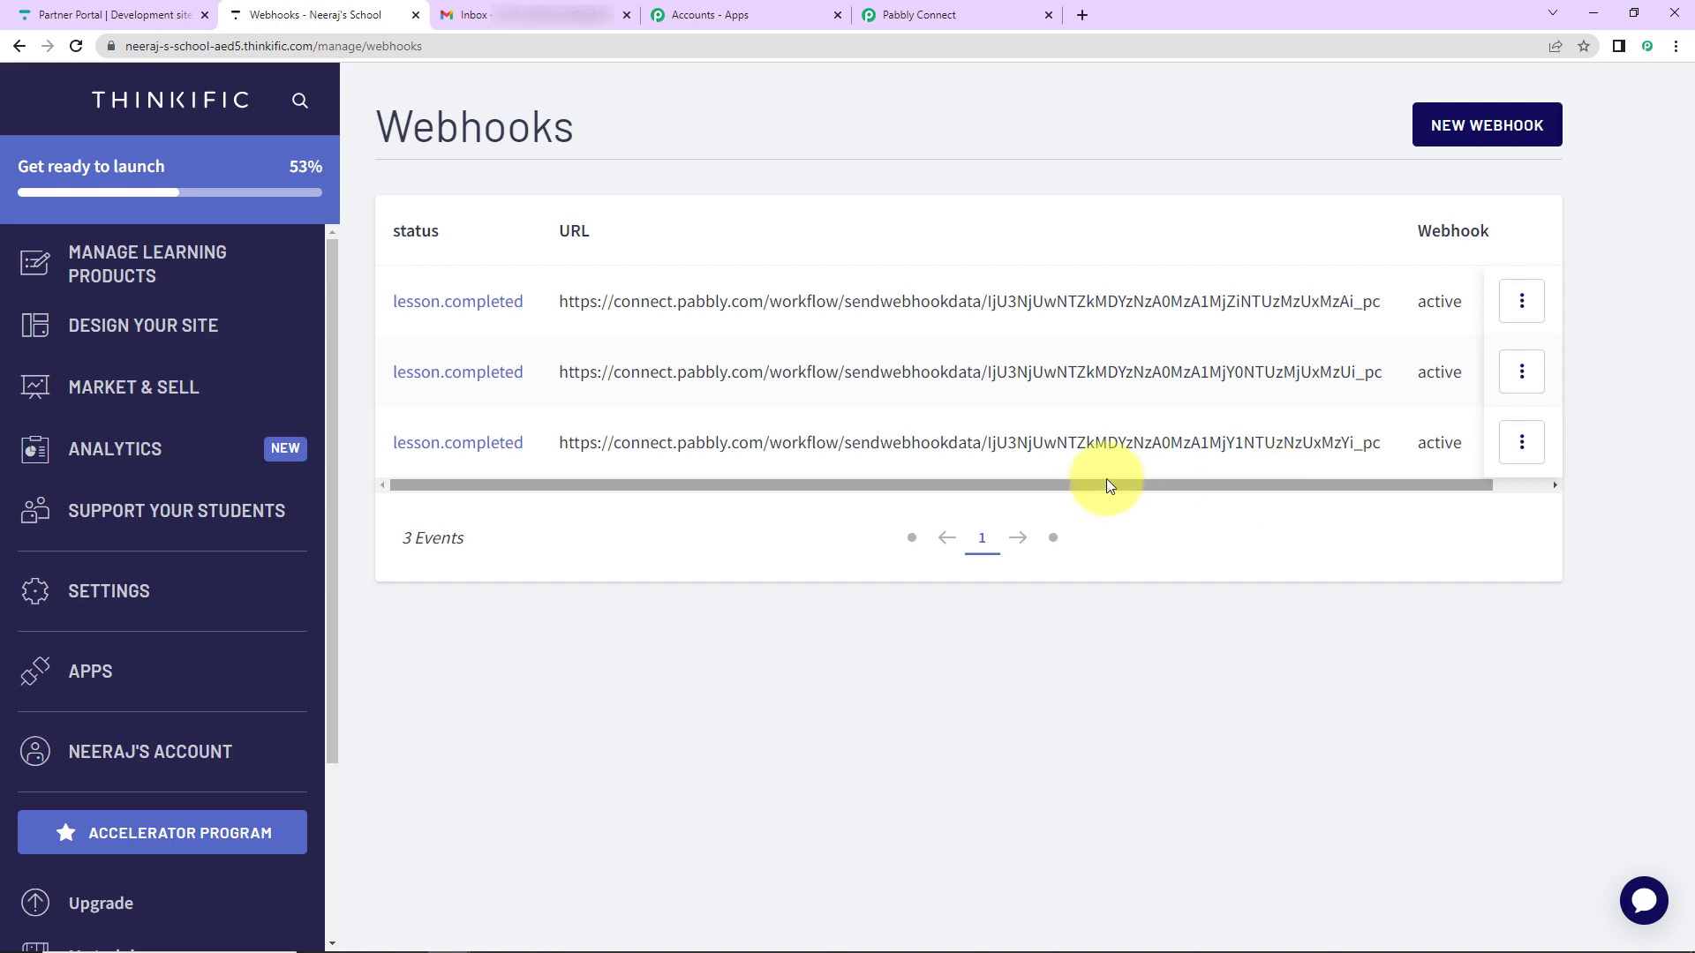
{"action": "key", "text": "ctrl+5"}
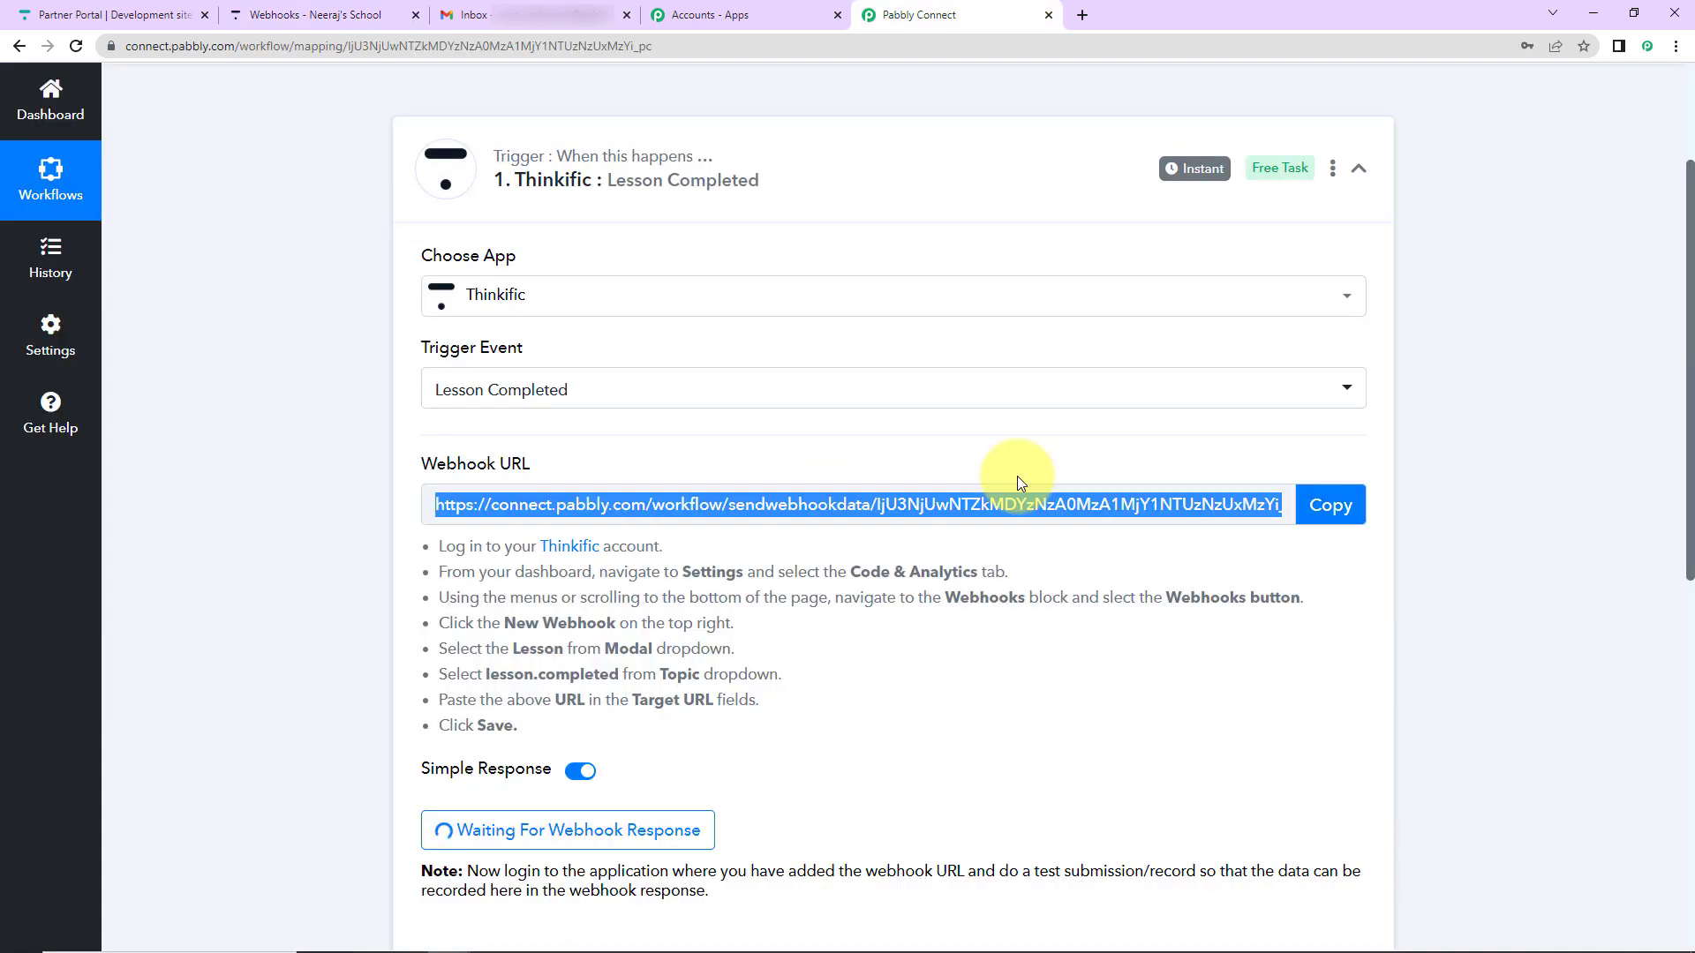
- Leave the trigger awaiting its webhook response and return to Thinkific's Webhooks page
{"action": "scroll", "coordinate": [1018, 481], "scroll_direction": "down", "scroll_amount": 5}
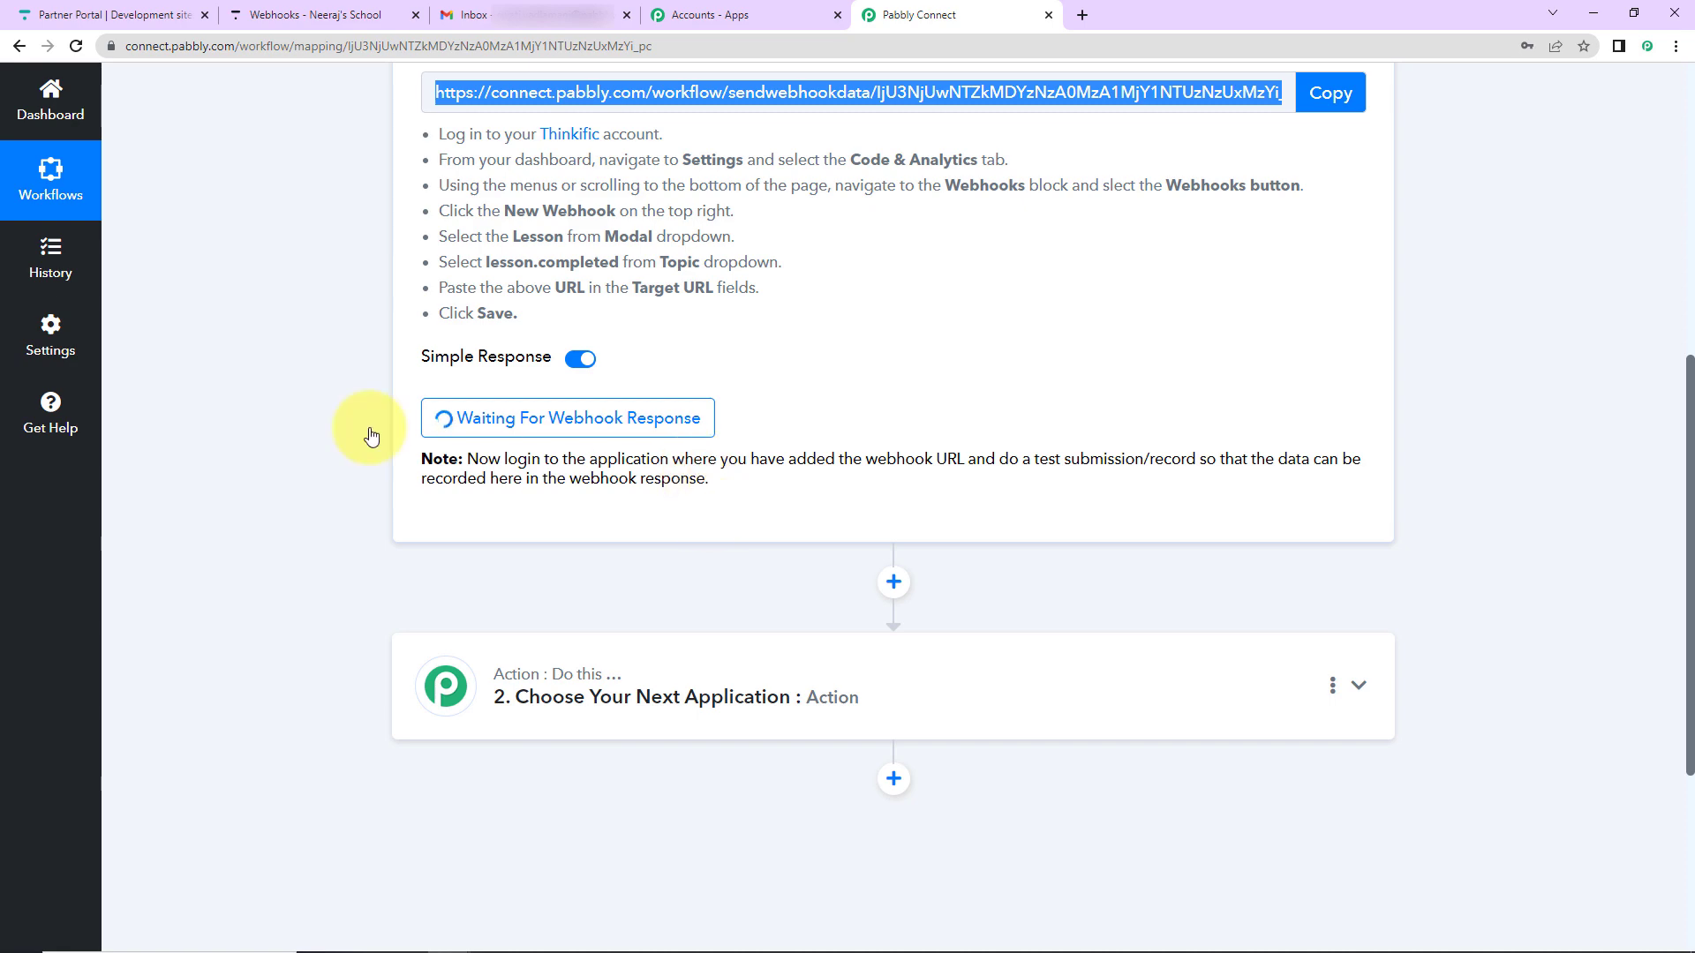
{"action": "left_click", "coordinate": [319, 18]}
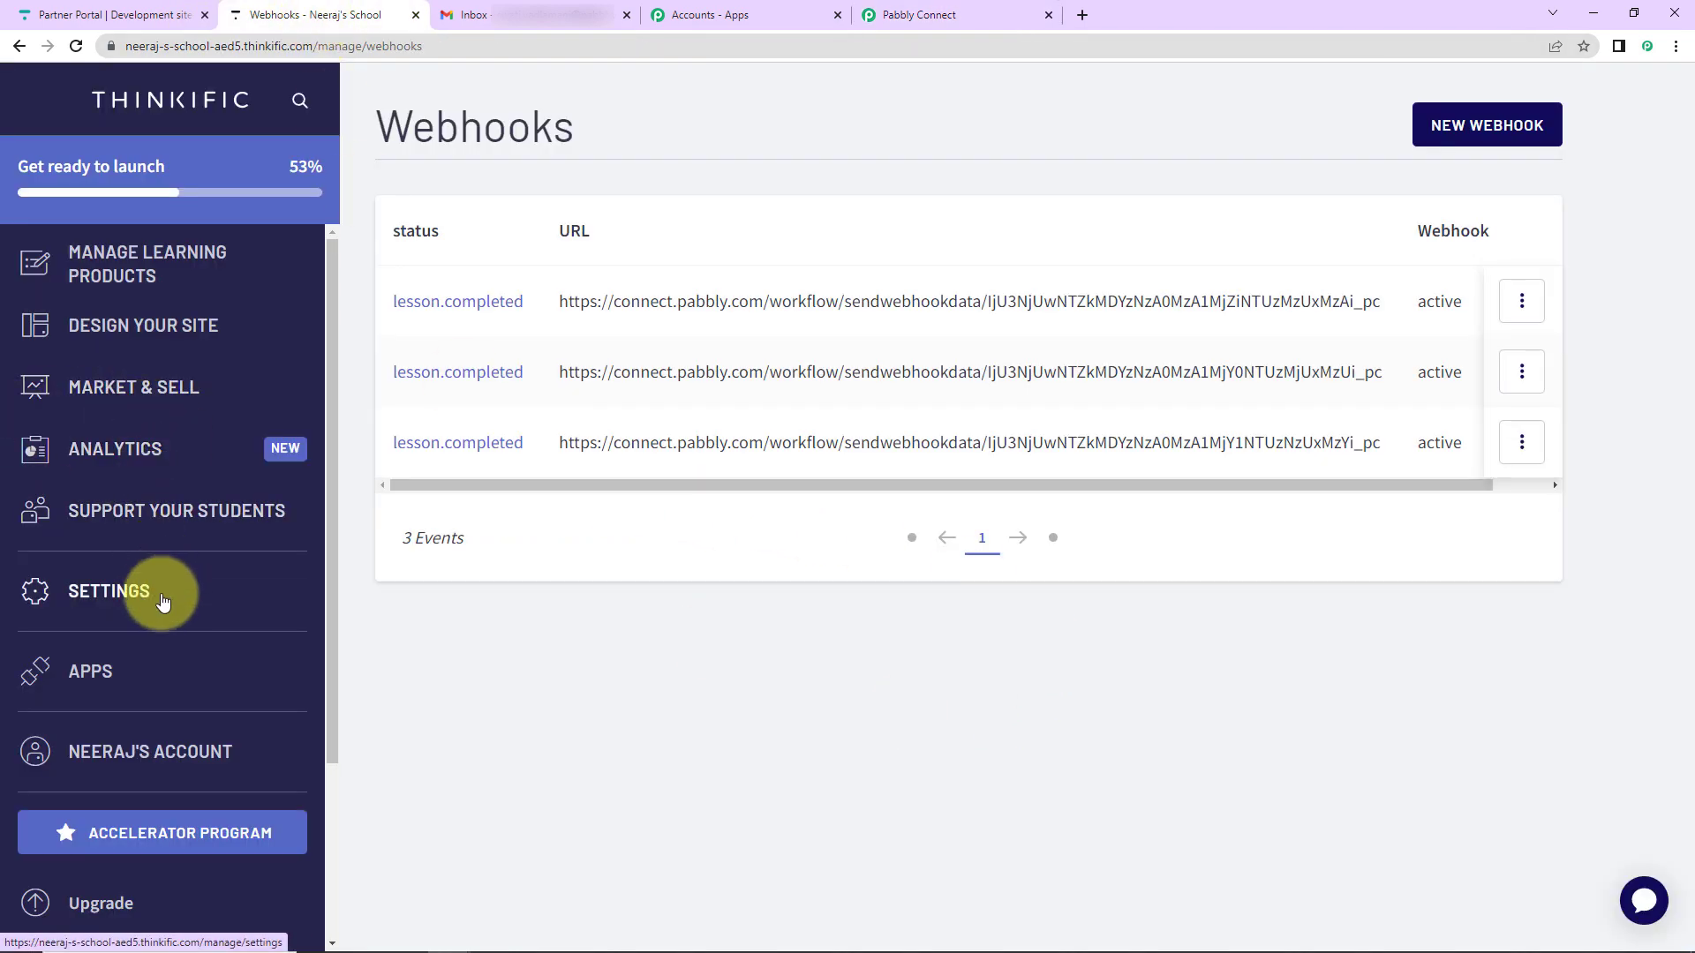
- Open a new user form and enter the test student's first and last name, email and phone
{"action": "scroll", "coordinate": [168, 593], "scroll_direction": "down", "scroll_amount": 3}
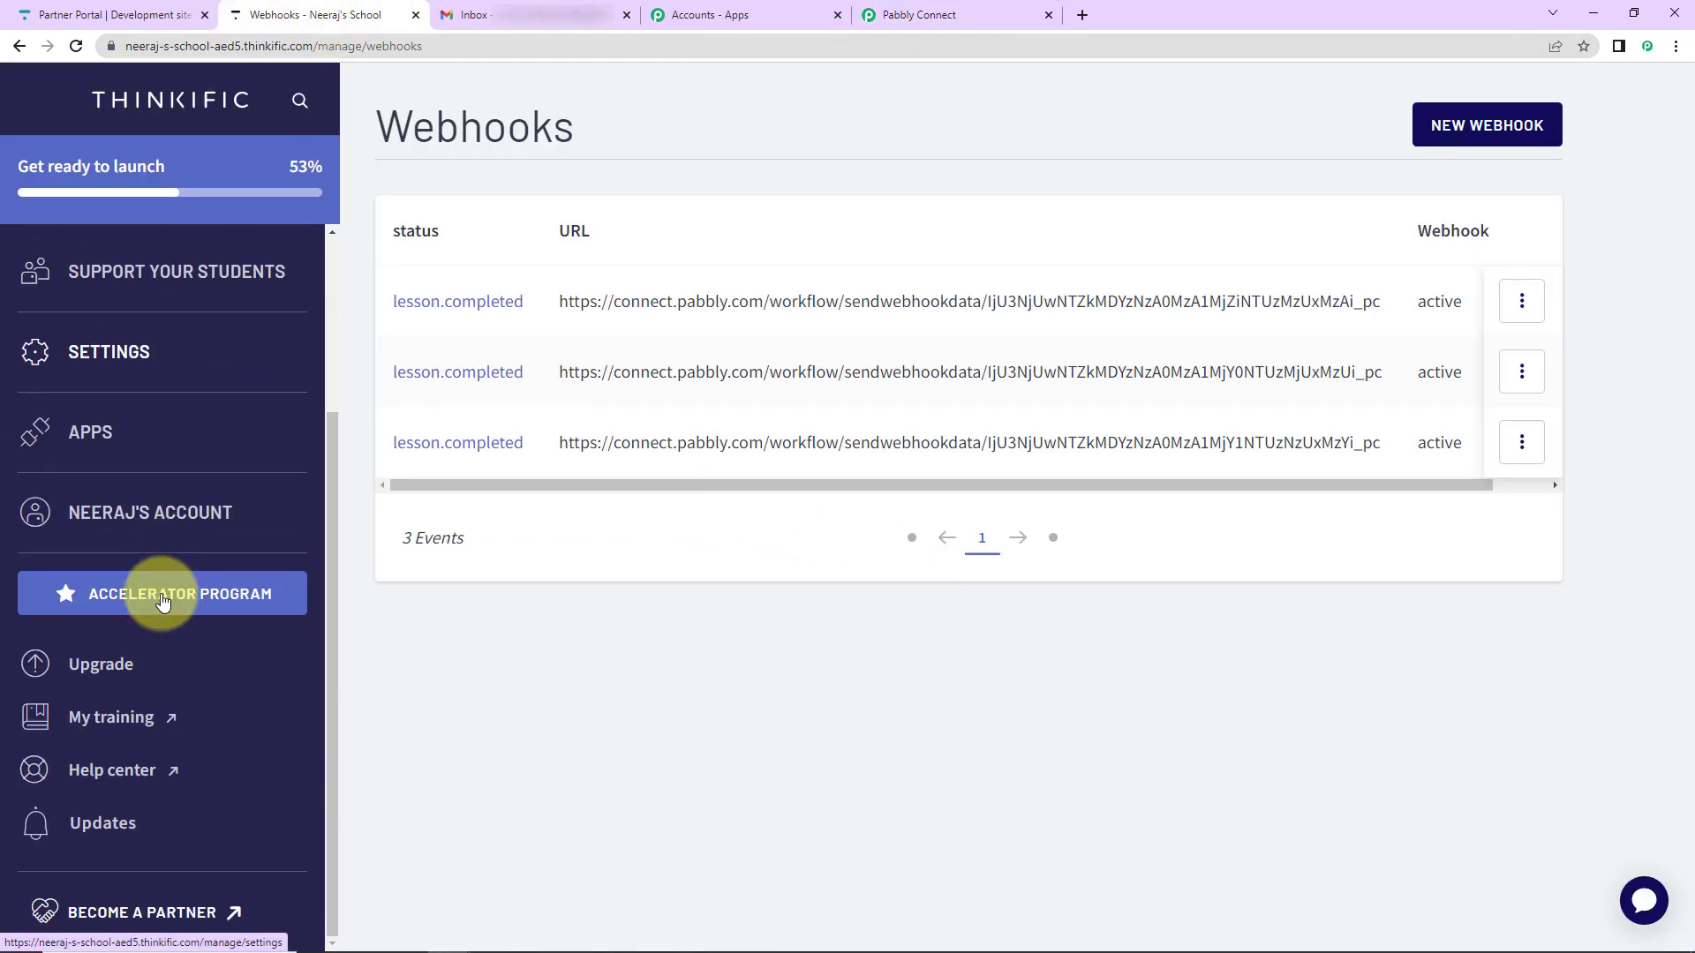
{"action": "left_click", "coordinate": [188, 279]}
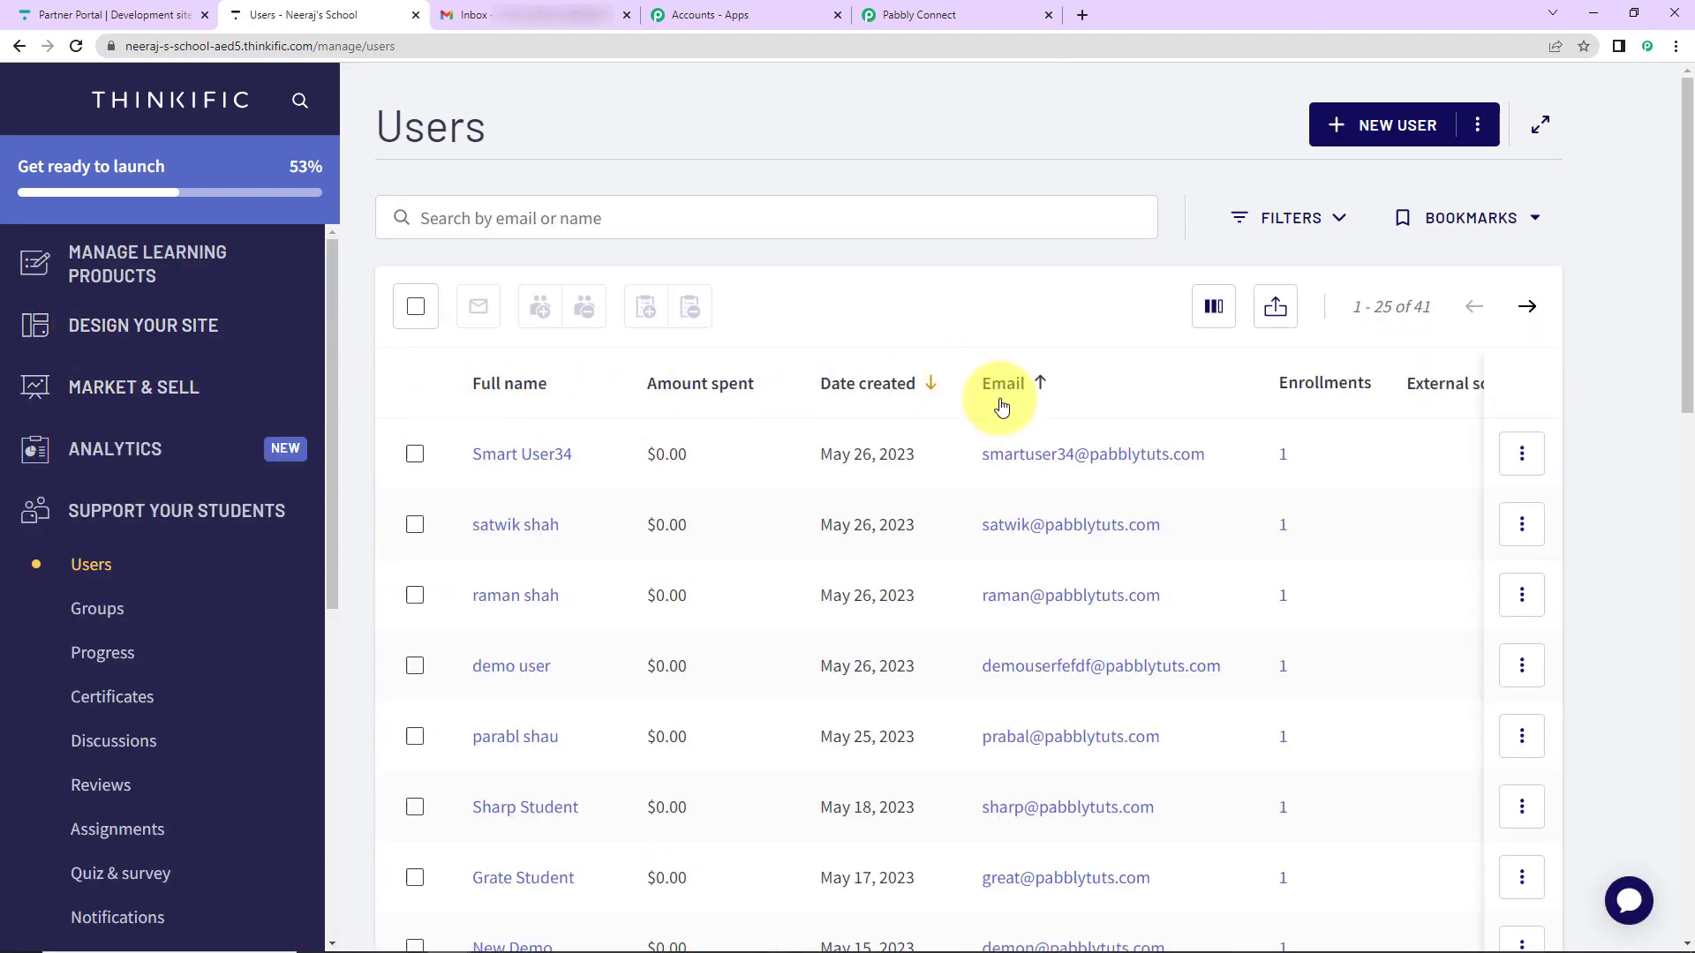
{"action": "left_click", "coordinate": [1393, 129]}
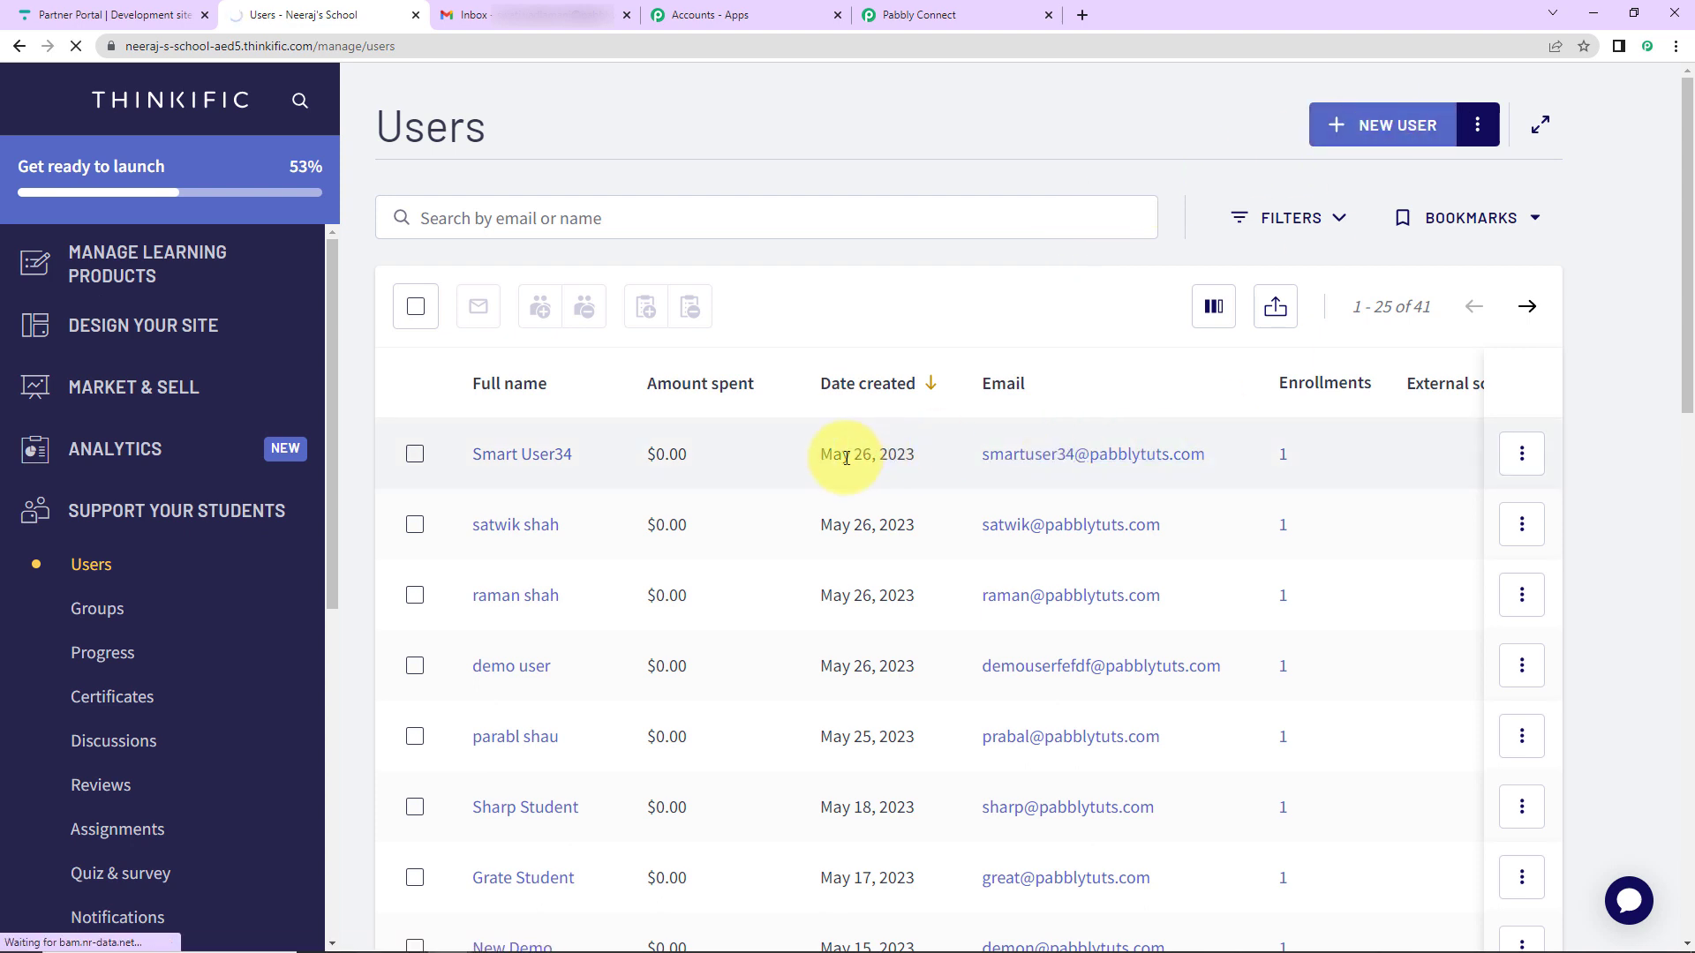
{"action": "left_click", "coordinate": [466, 402]}
{"action": "type", "text": "New"}
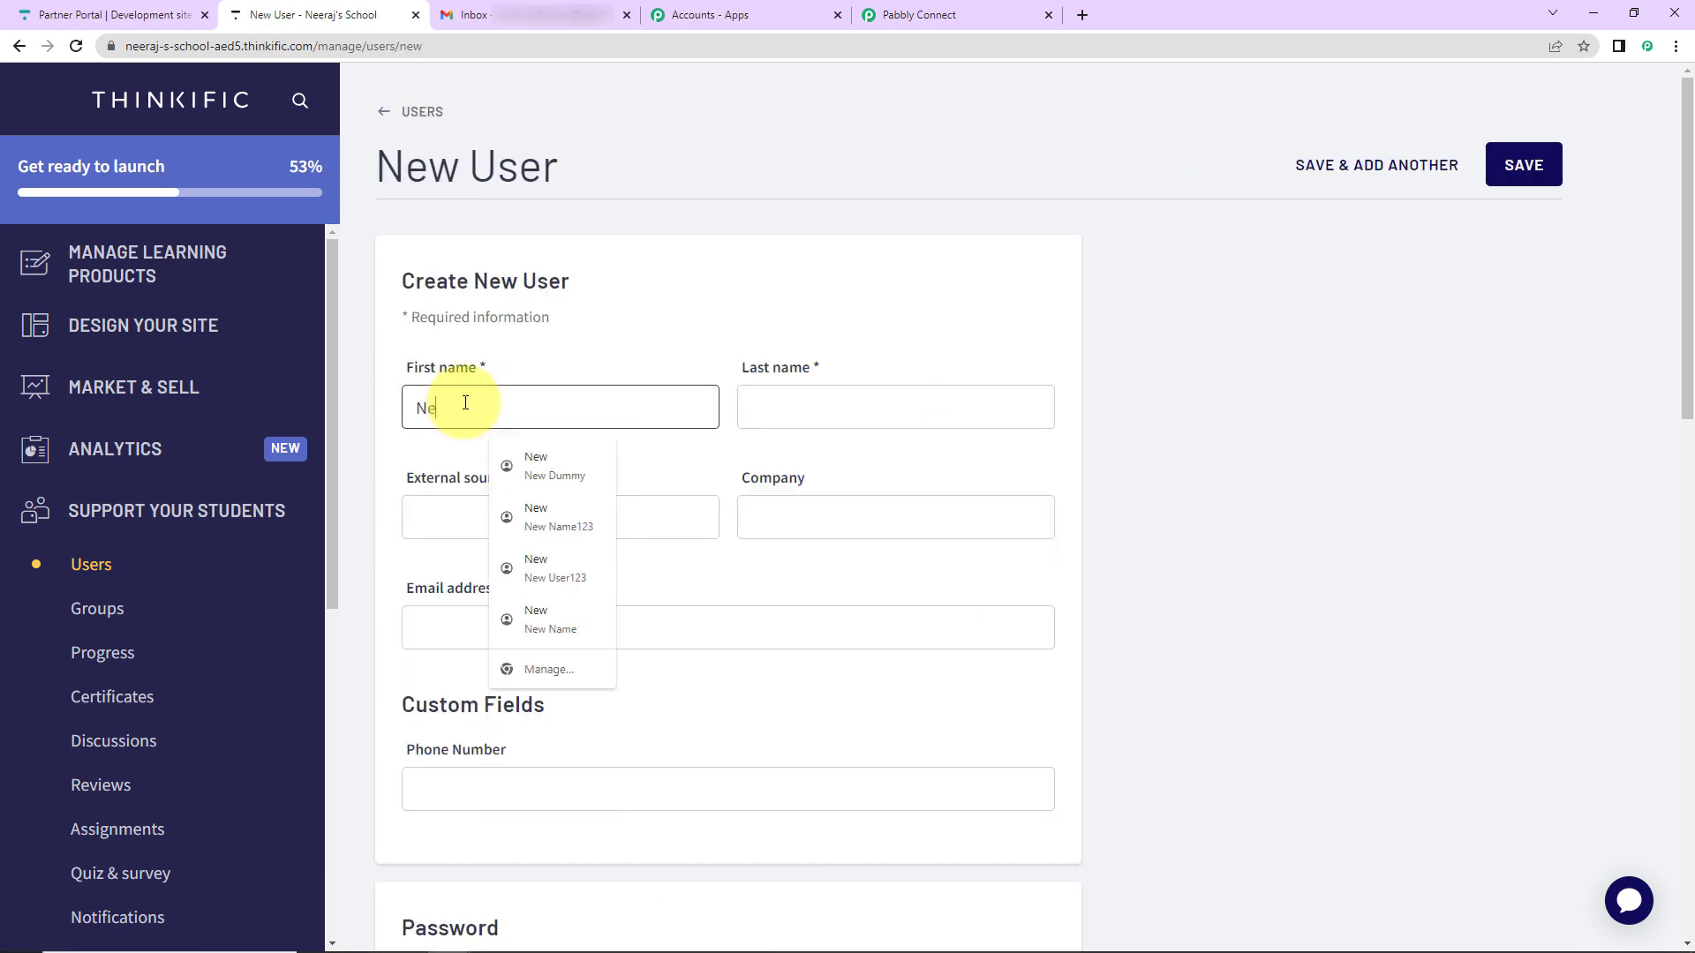
{"action": "key", "text": "Tab"}
{"action": "type", "text": "Dummy67"}
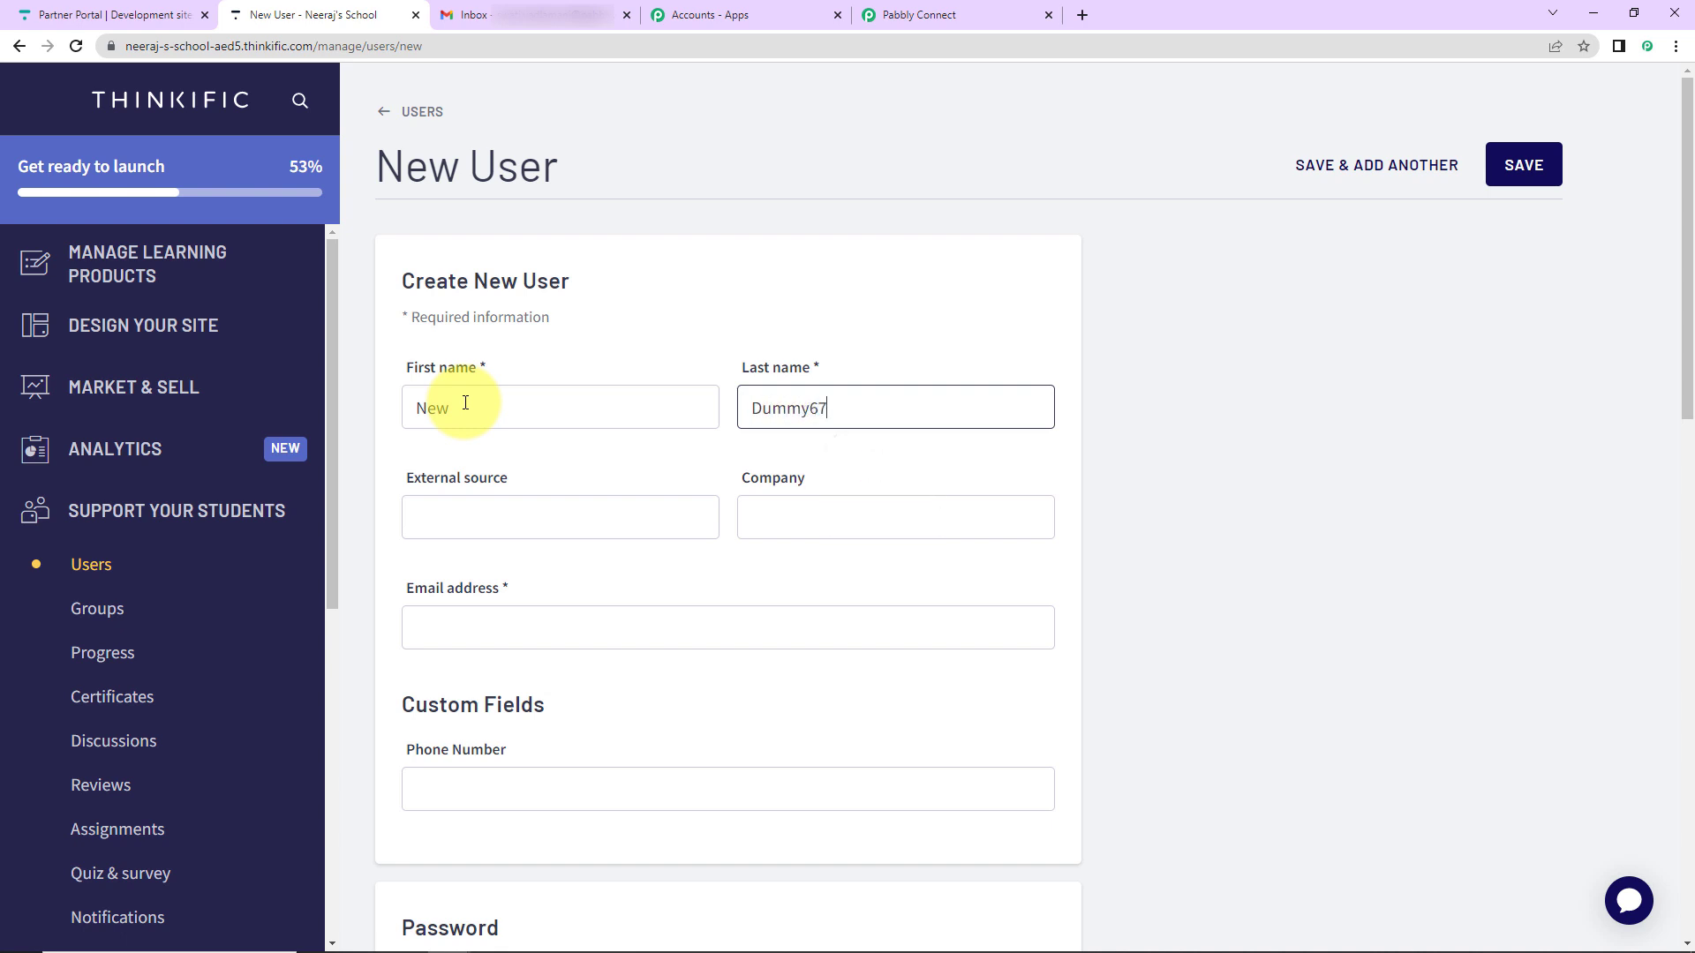
{"action": "key", "text": "Tab"}
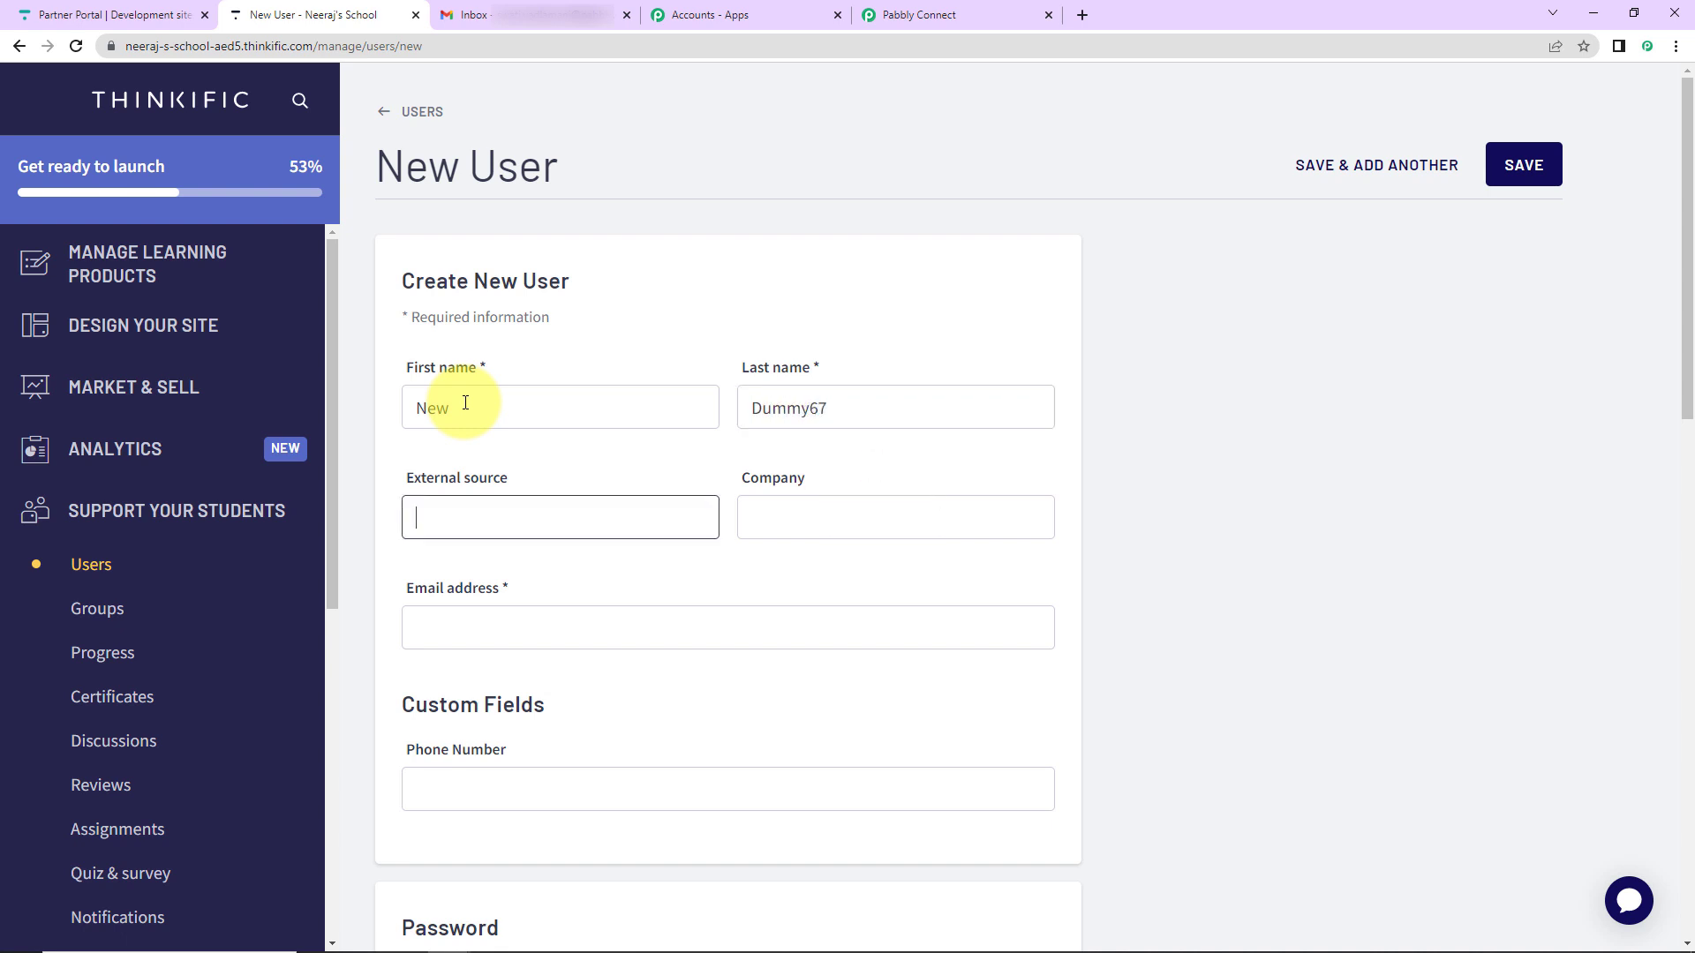
{"action": "key", "text": "Tab"}
{"action": "key", "text": "Tab"}
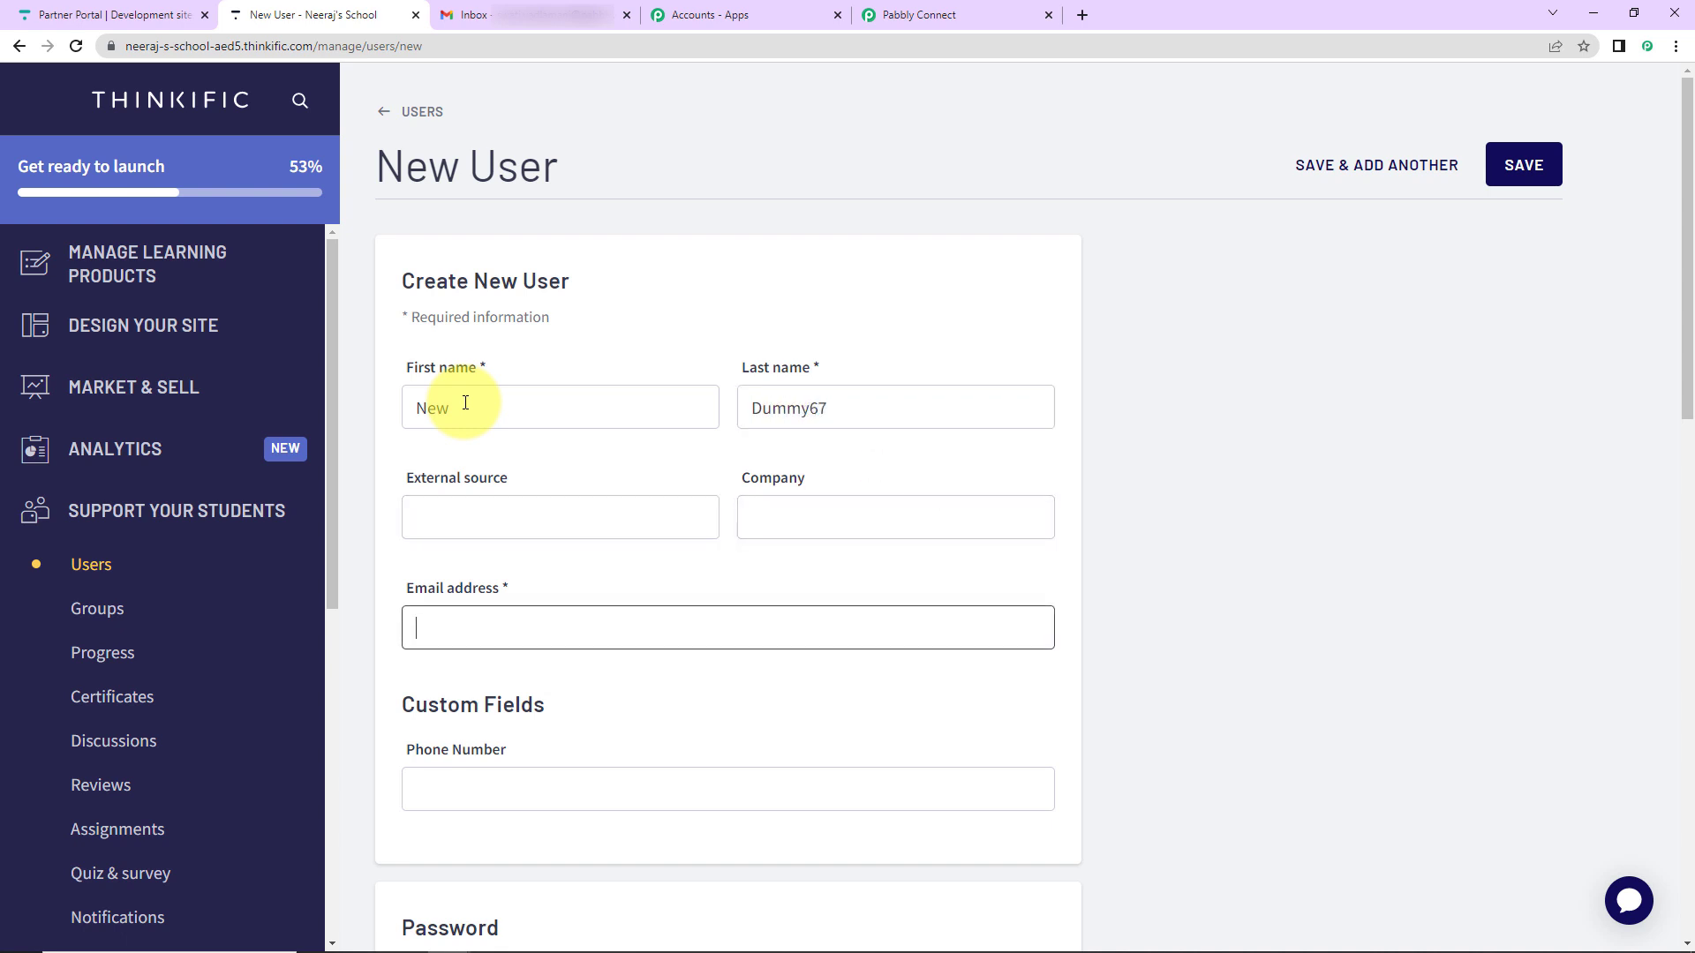
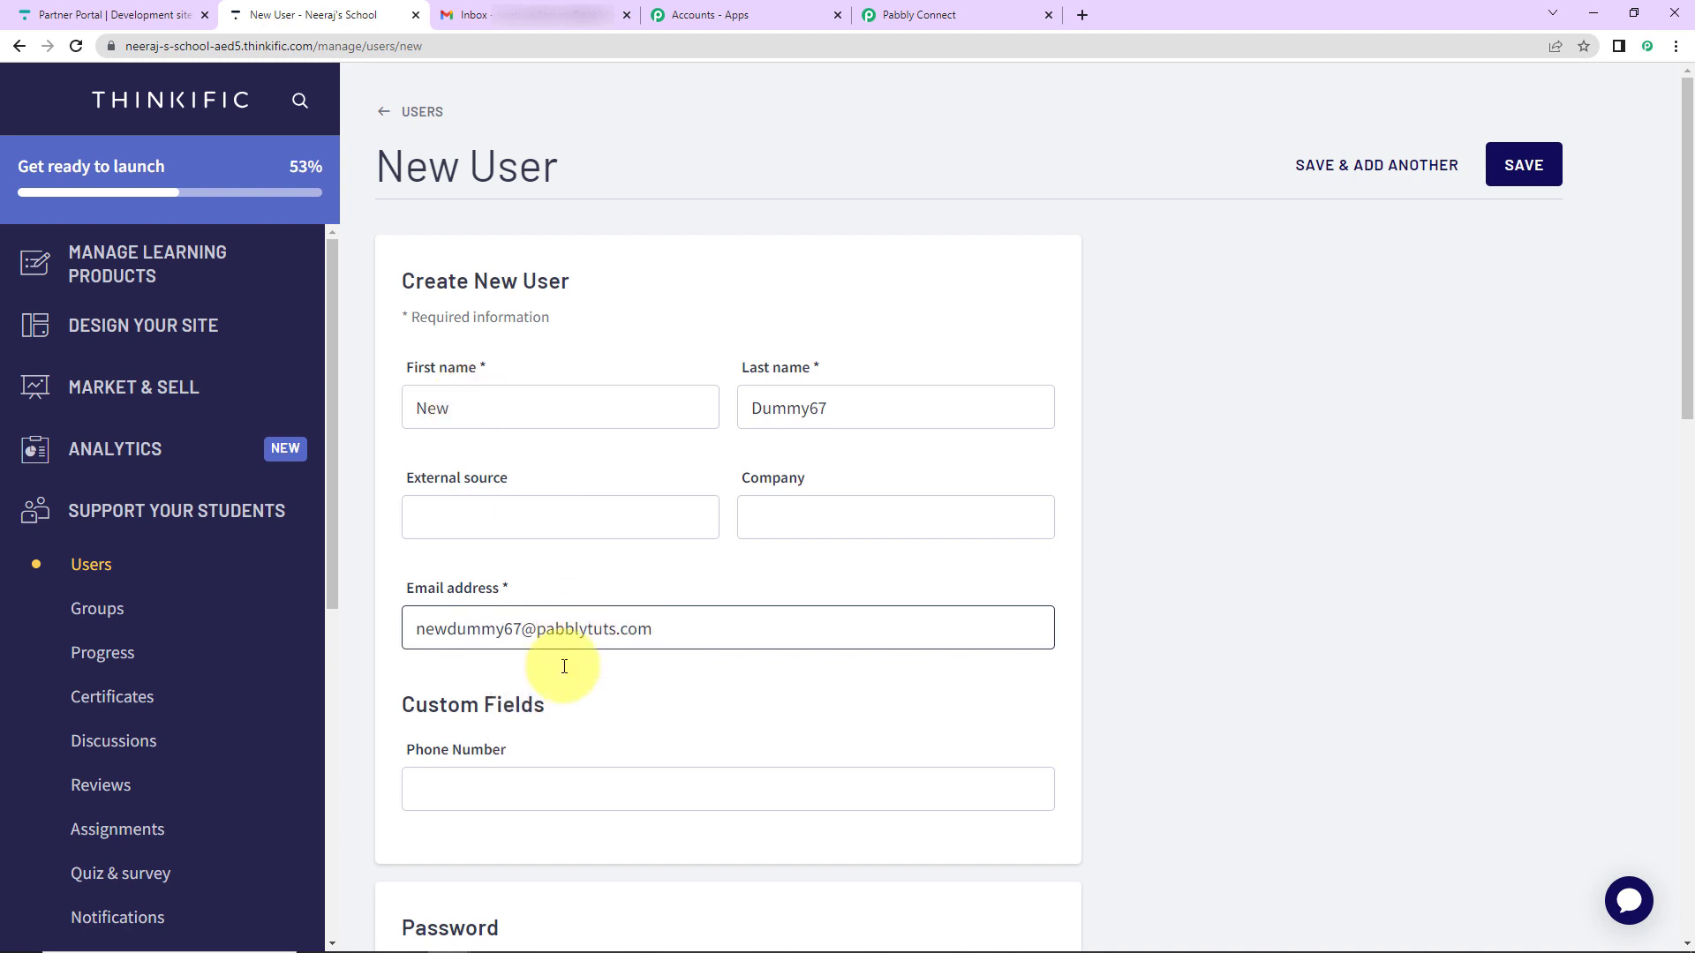
{"action": "left_click", "coordinate": [555, 792]}
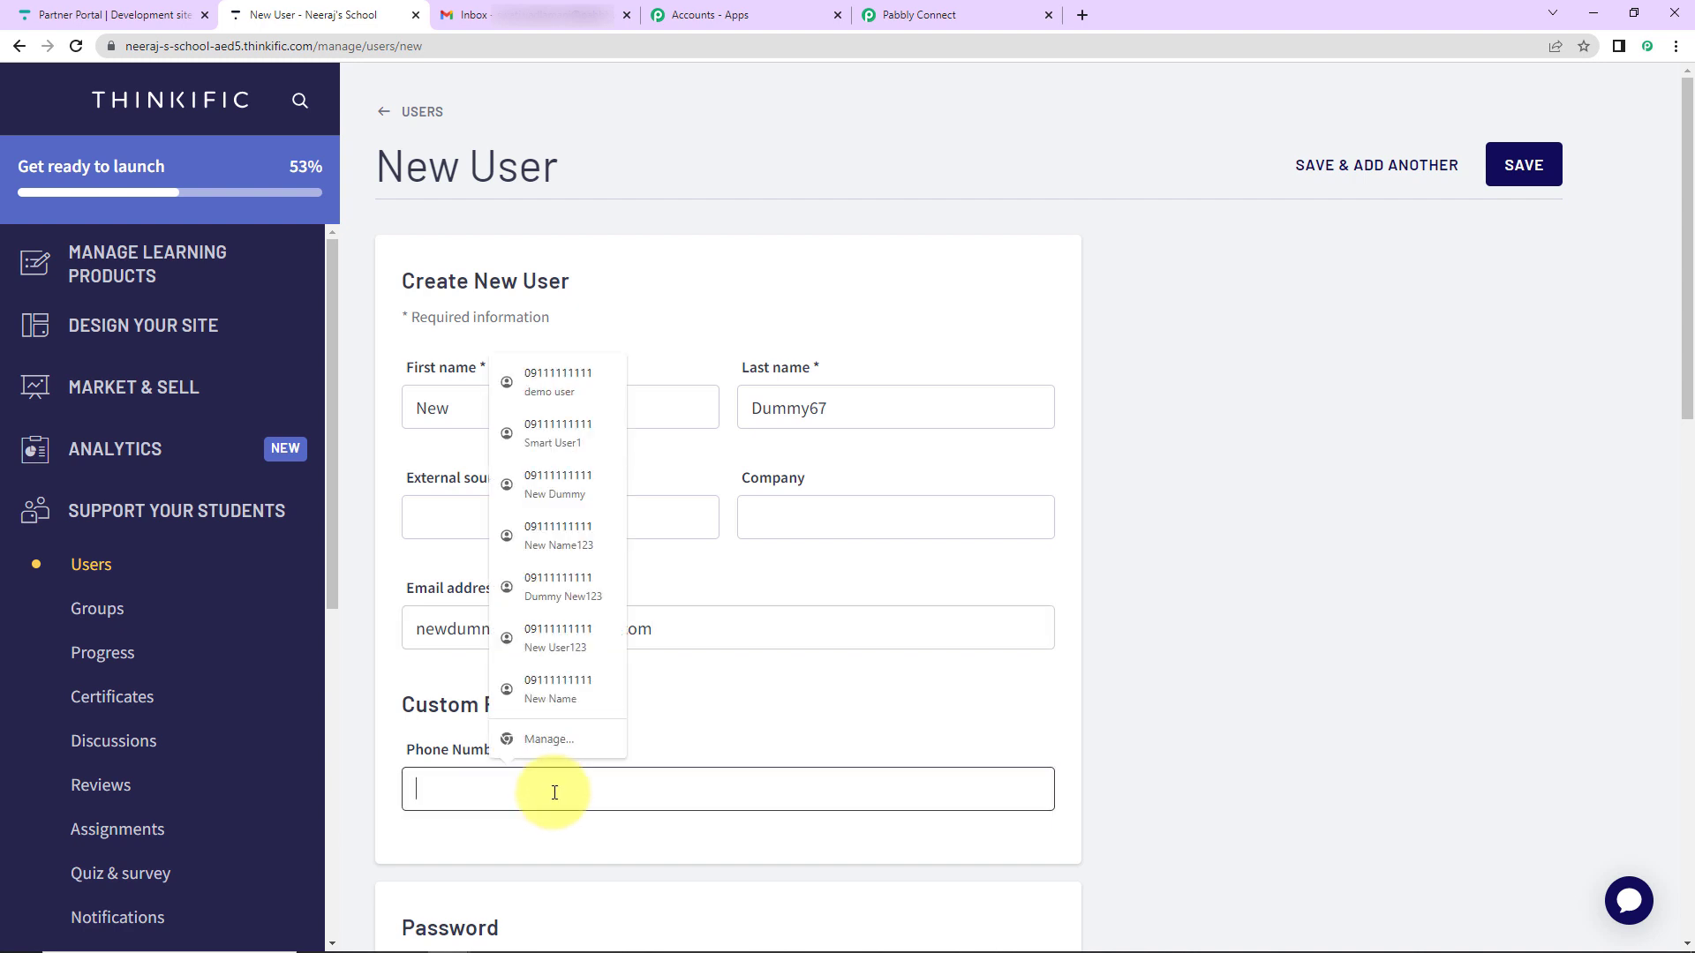
{"action": "type", "text": "+919111111111"}
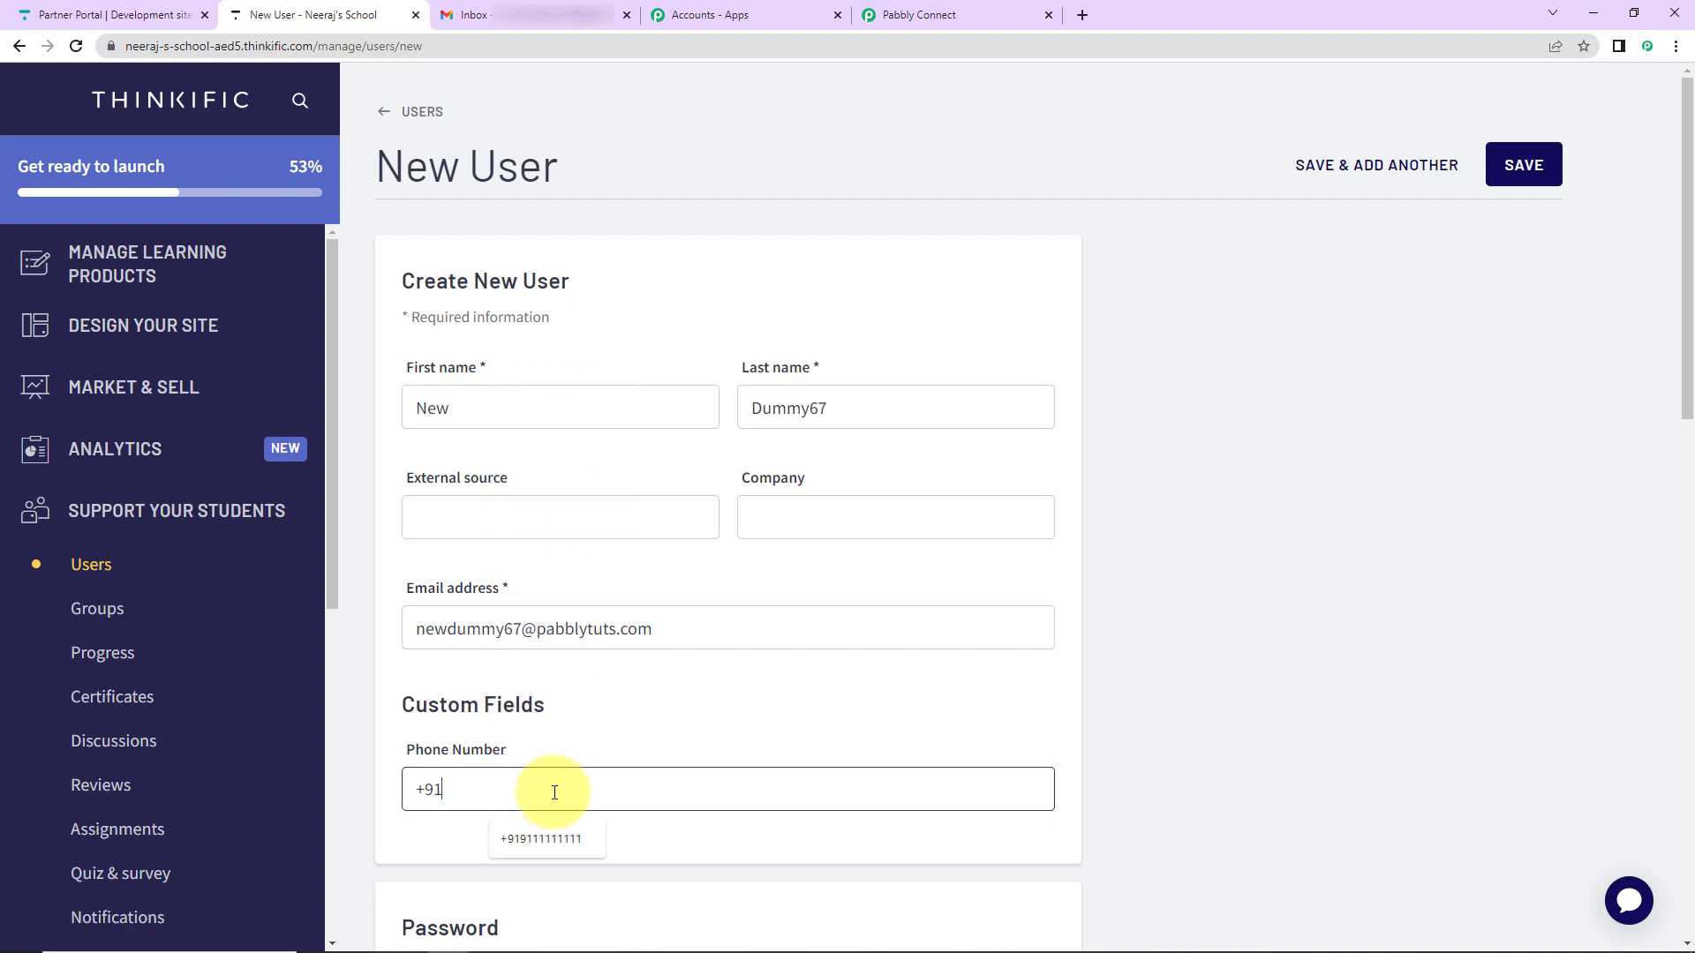
- Set the password manually, enroll in How to Increase your Business, and save the user
{"action": "scroll", "coordinate": [617, 707], "scroll_direction": "down", "scroll_amount": 5}
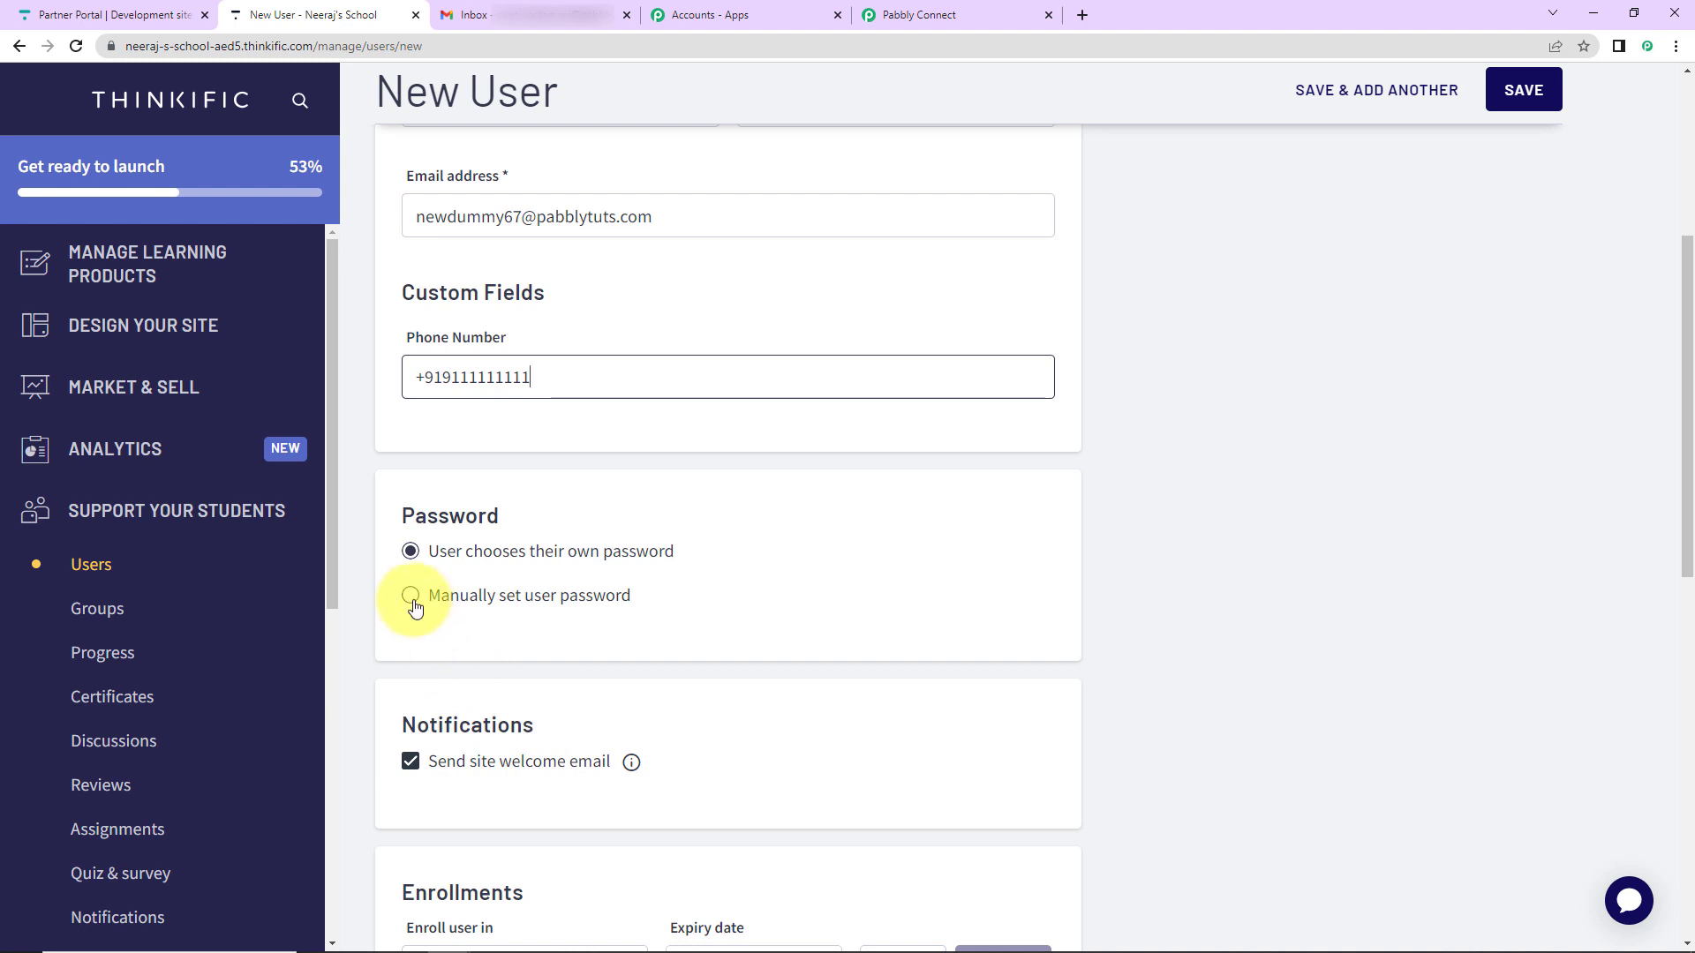
{"action": "left_click", "coordinate": [412, 597]}
{"action": "left_click", "coordinate": [476, 691]}
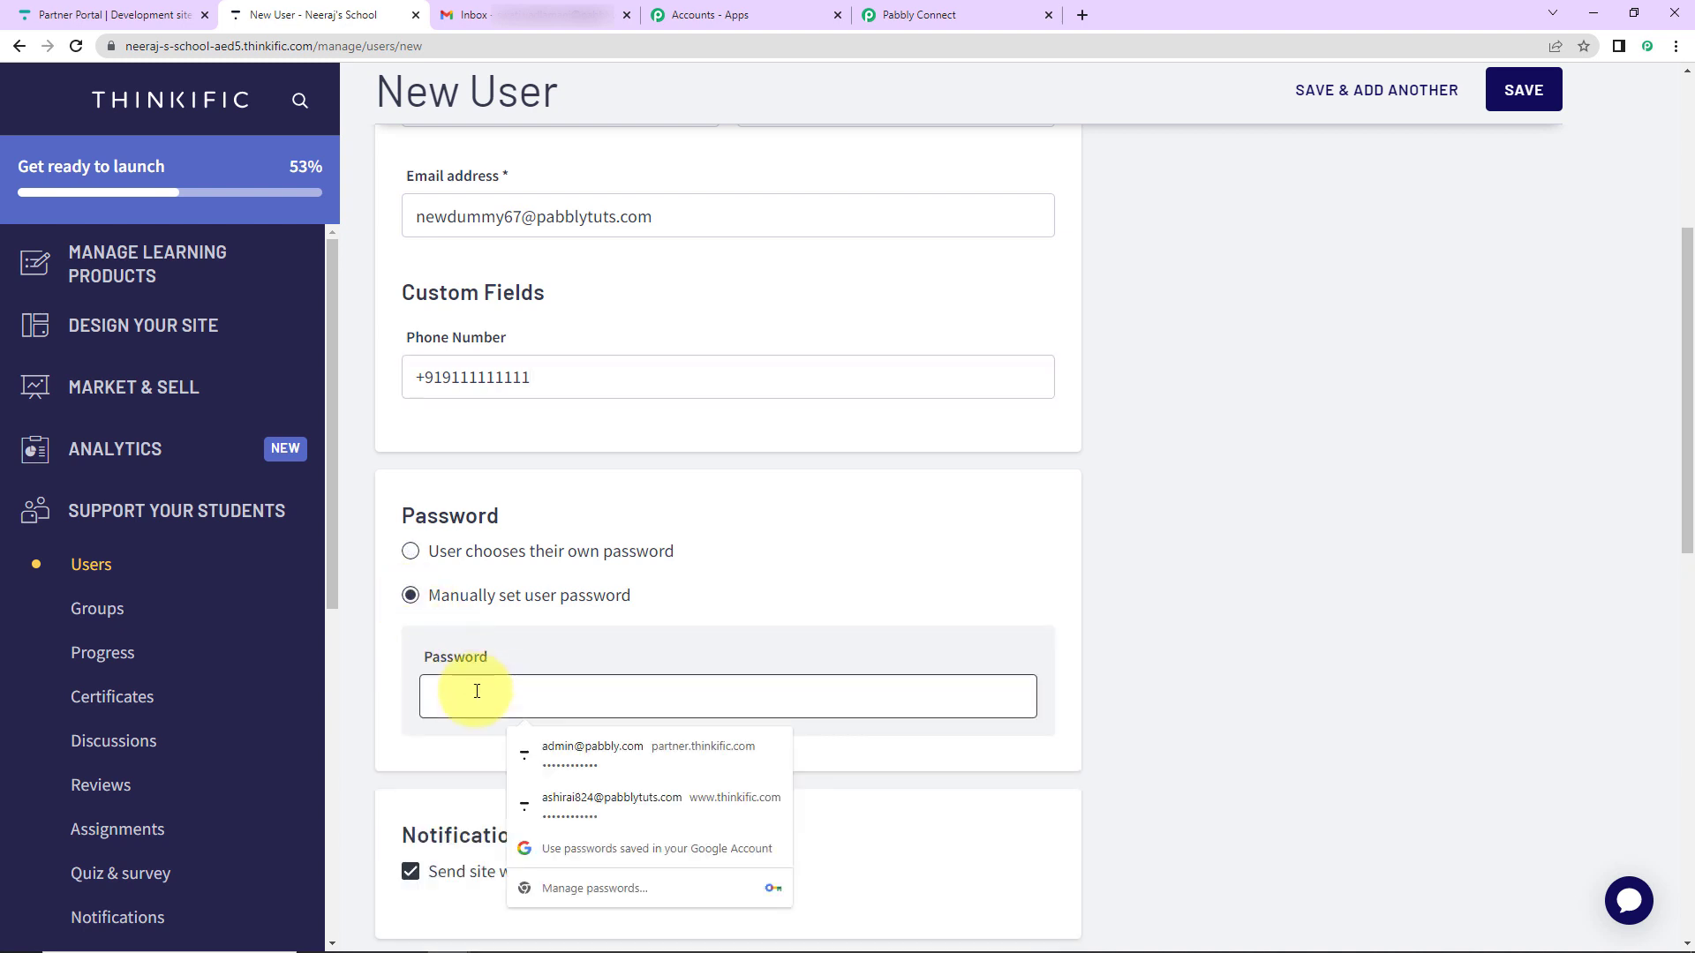
{"action": "scroll", "coordinate": [499, 734], "scroll_direction": "down", "scroll_amount": 5}
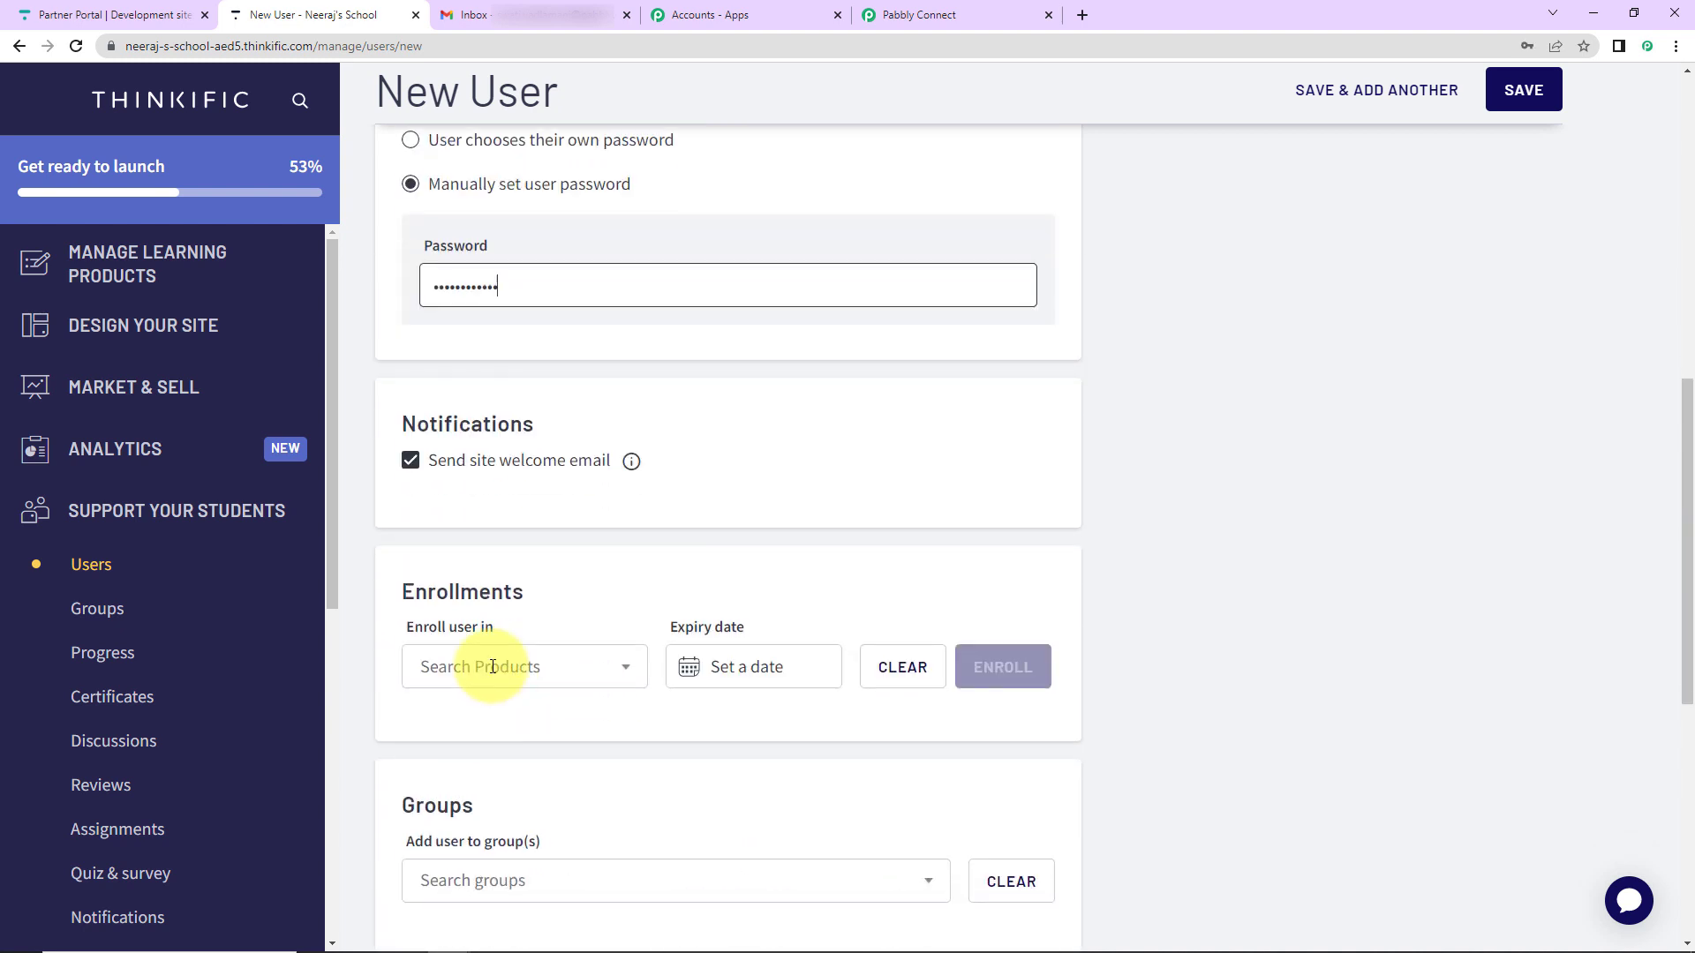
{"action": "scroll", "coordinate": [492, 667], "scroll_direction": "down", "scroll_amount": 2}
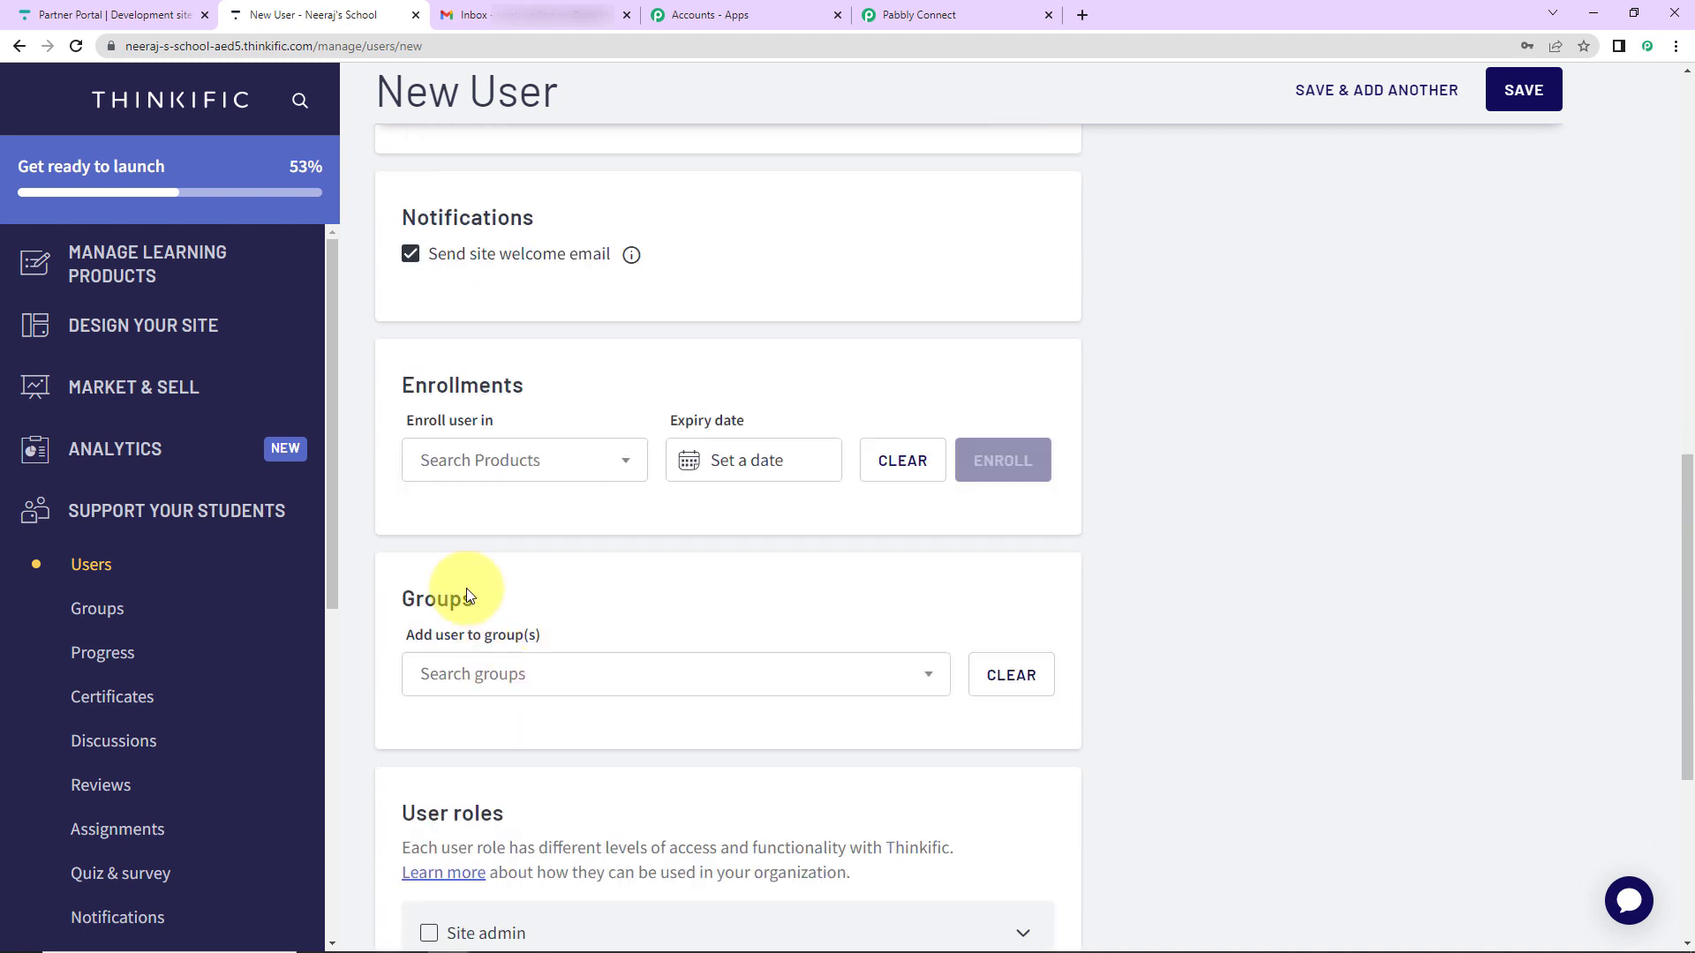
{"action": "left_click", "coordinate": [579, 463]}
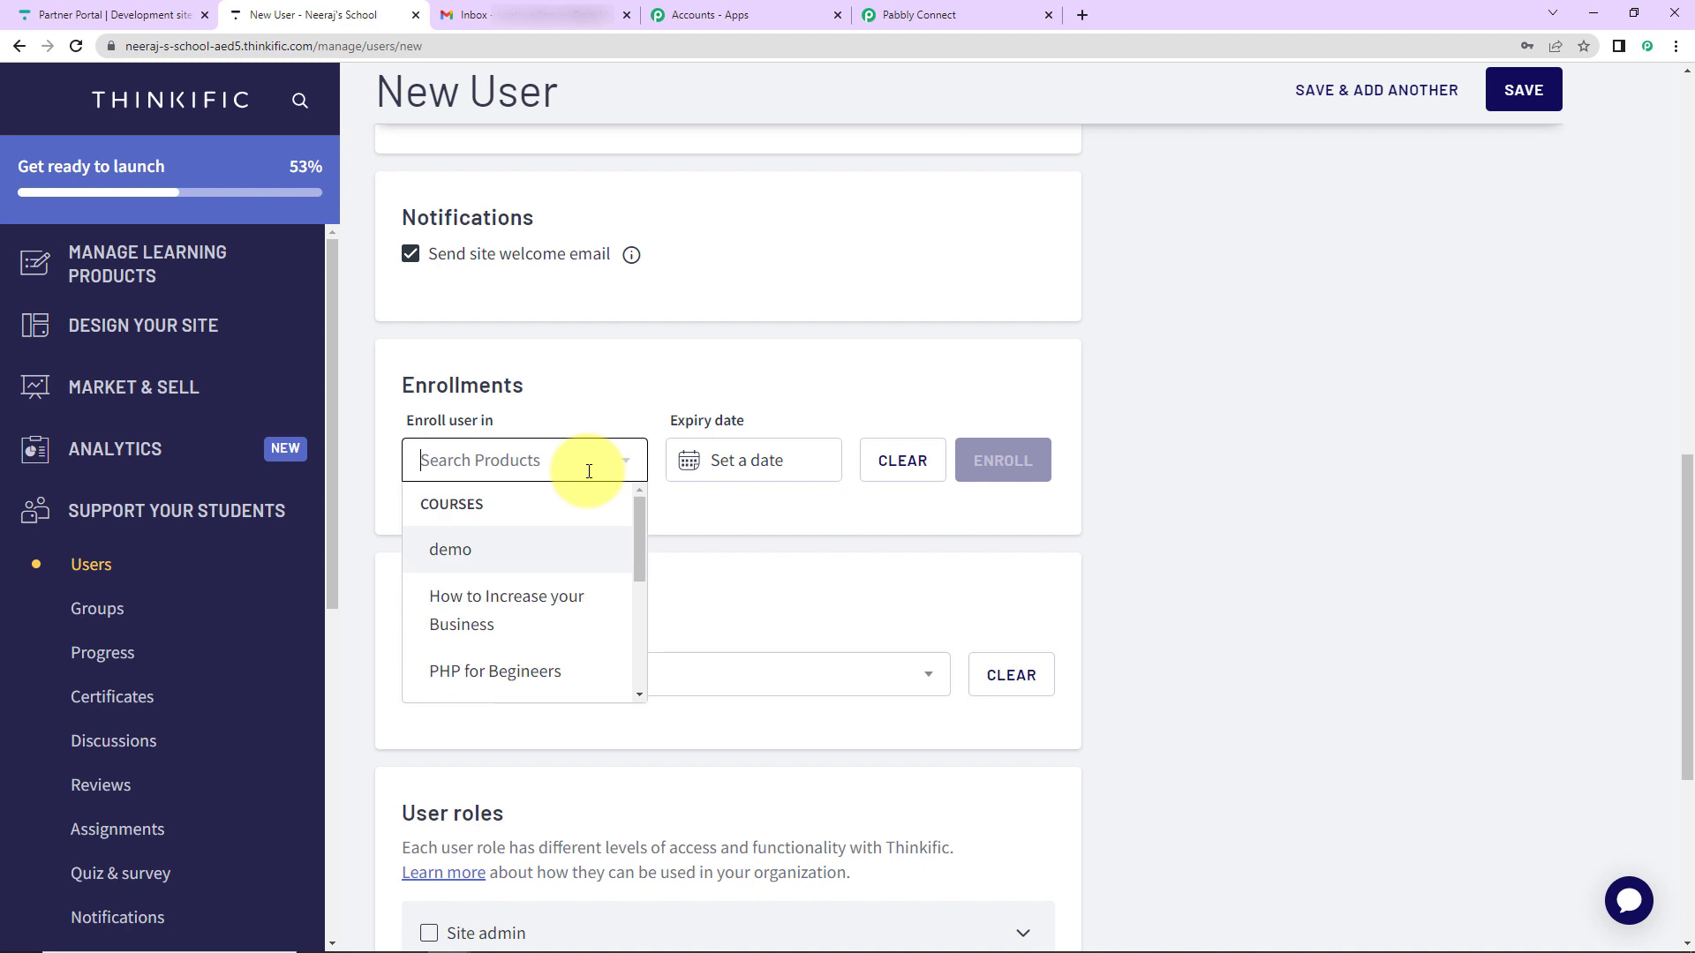
{"action": "left_click", "coordinate": [509, 615]}
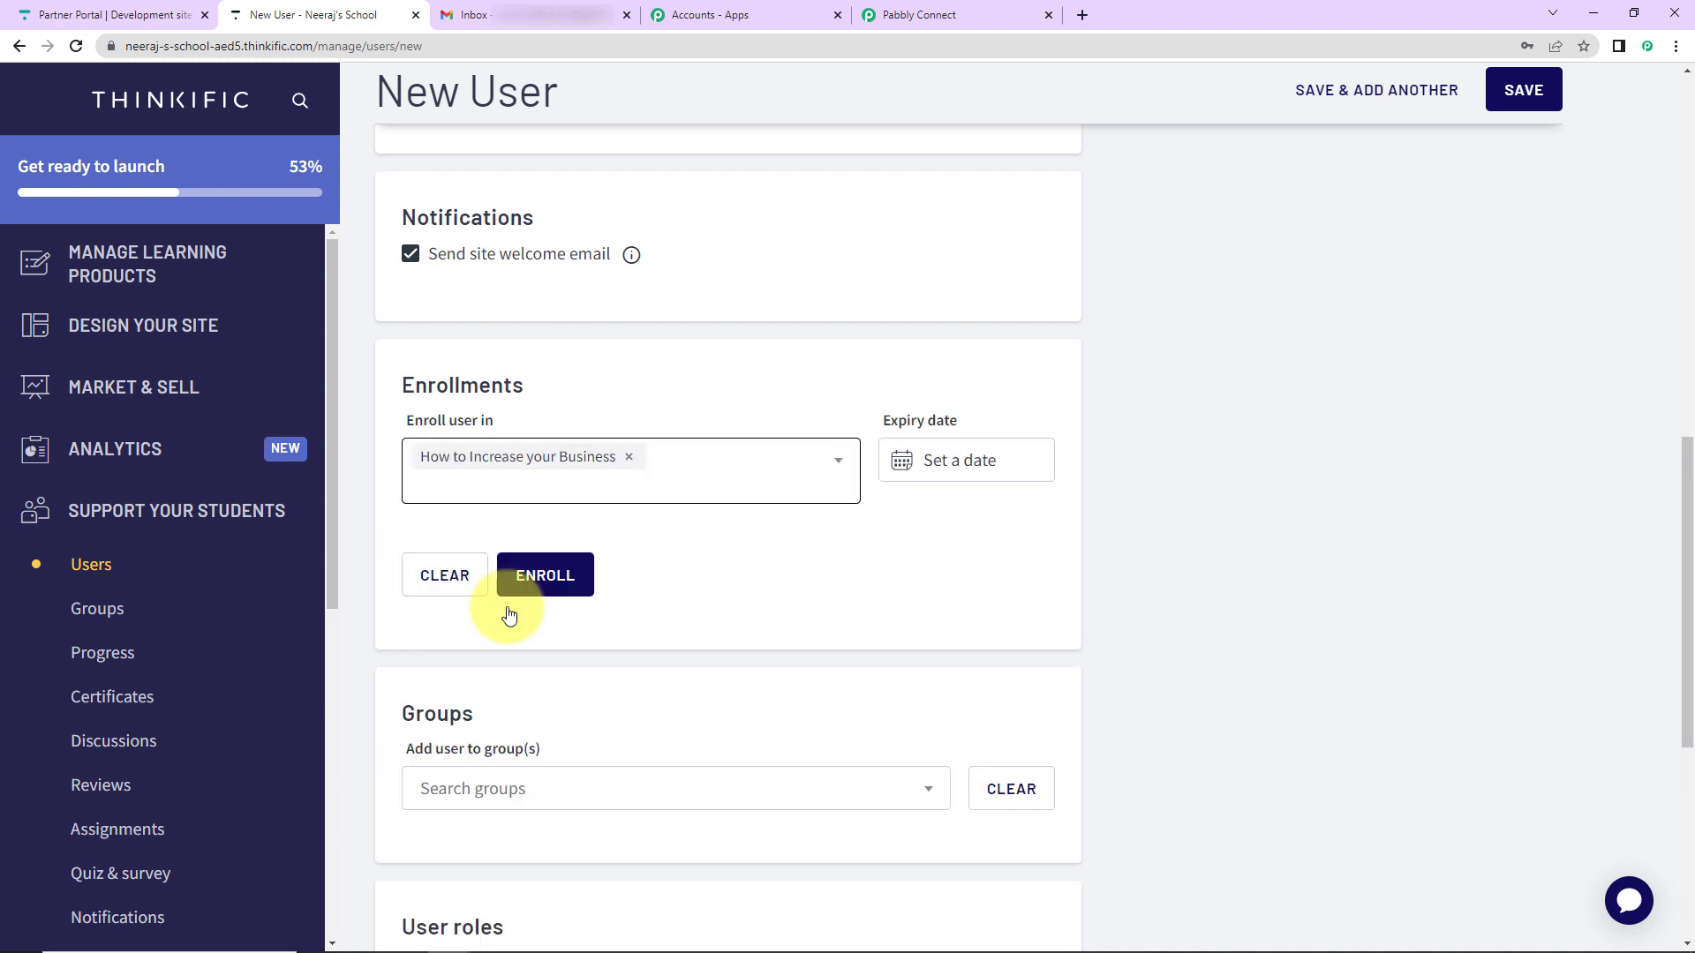
{"action": "left_click", "coordinate": [530, 576]}
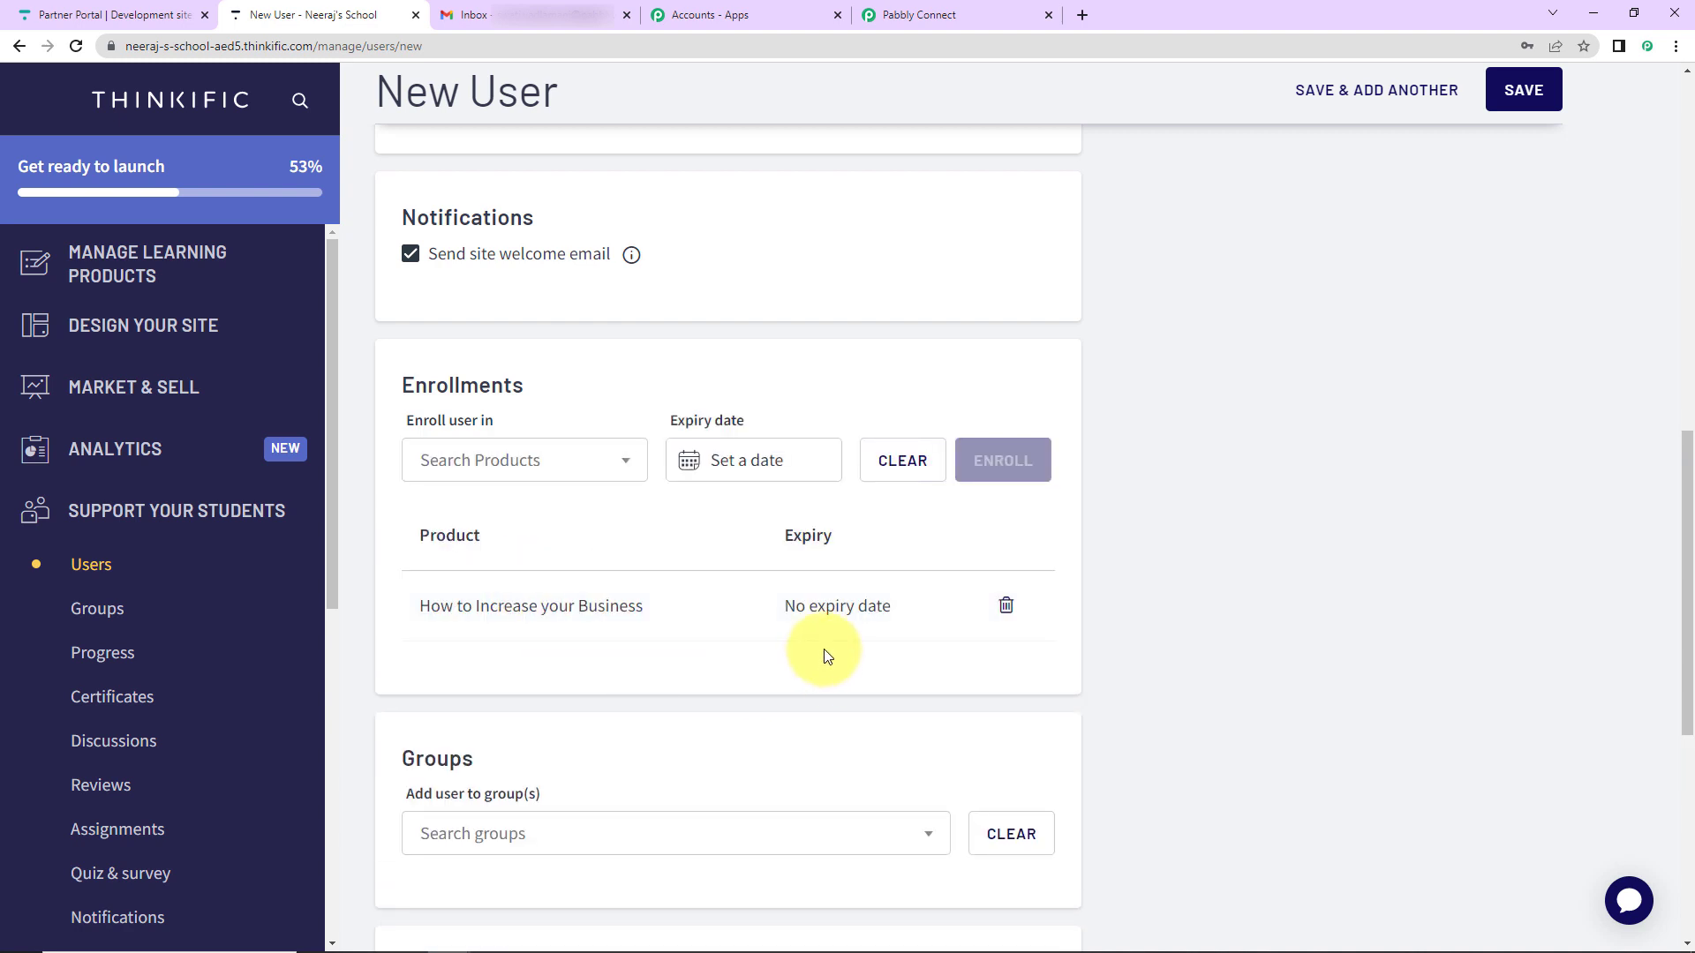
{"action": "left_click", "coordinate": [1525, 87]}
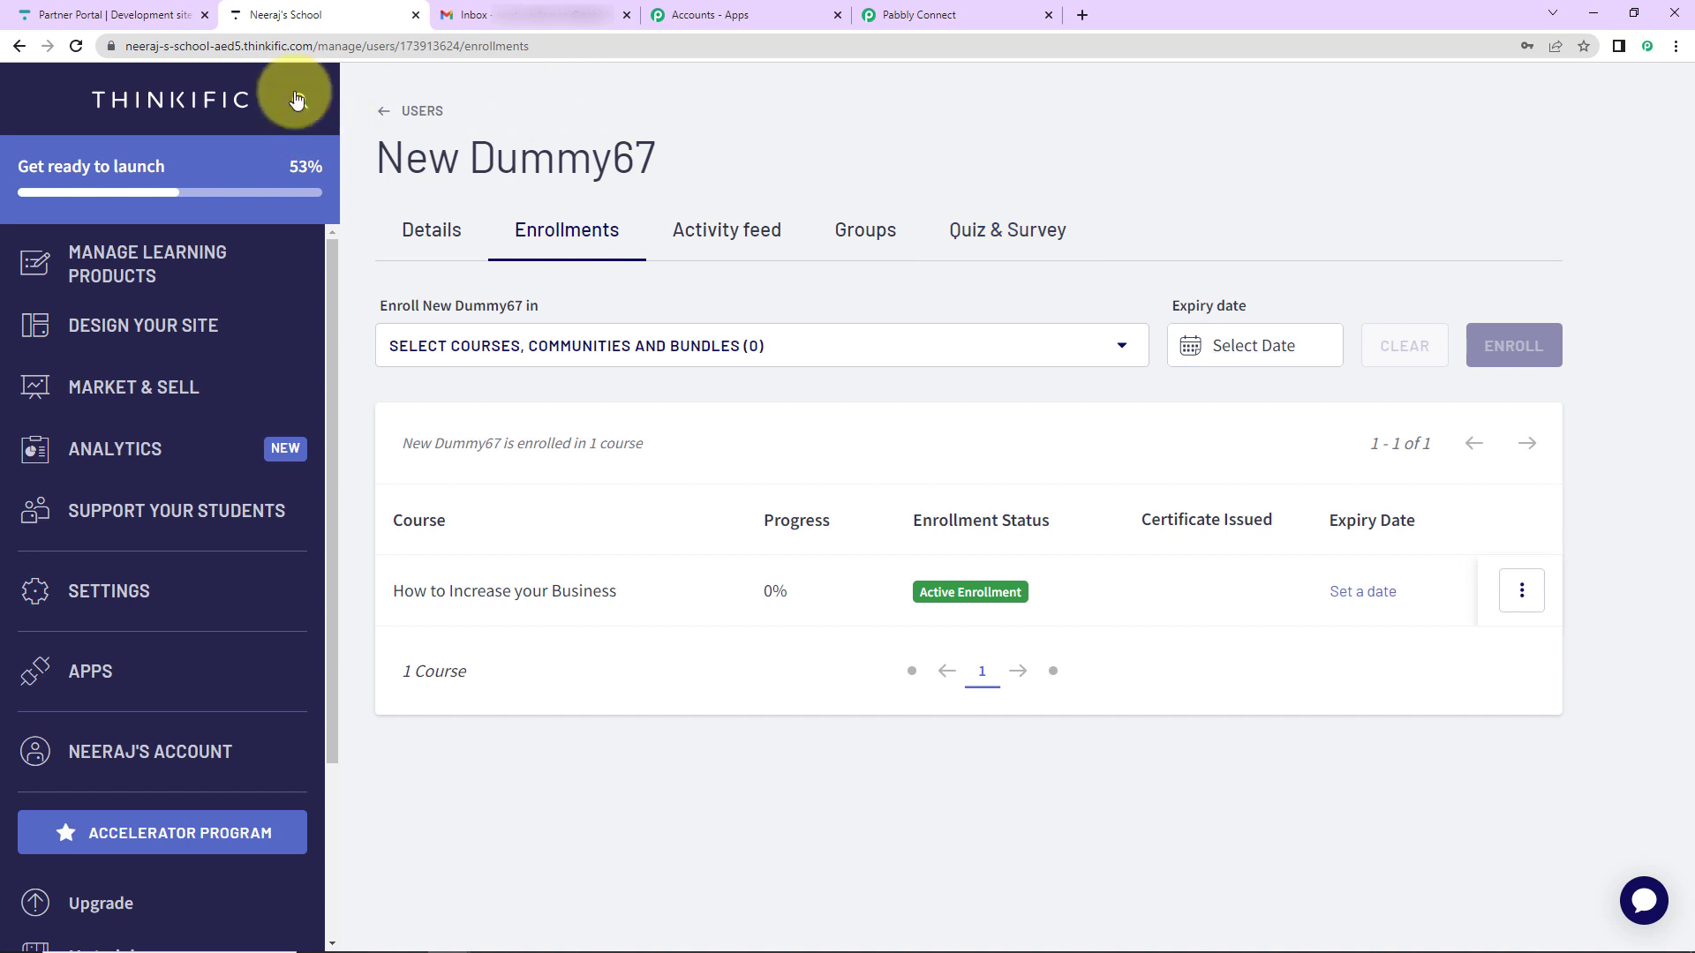
- Copy the school's site address and open it in an Incognito window
{"action": "left_click", "coordinate": [274, 46]}
{"action": "left_click_drag", "start_coordinate": [283, 45], "coordinate": [30, 45]}
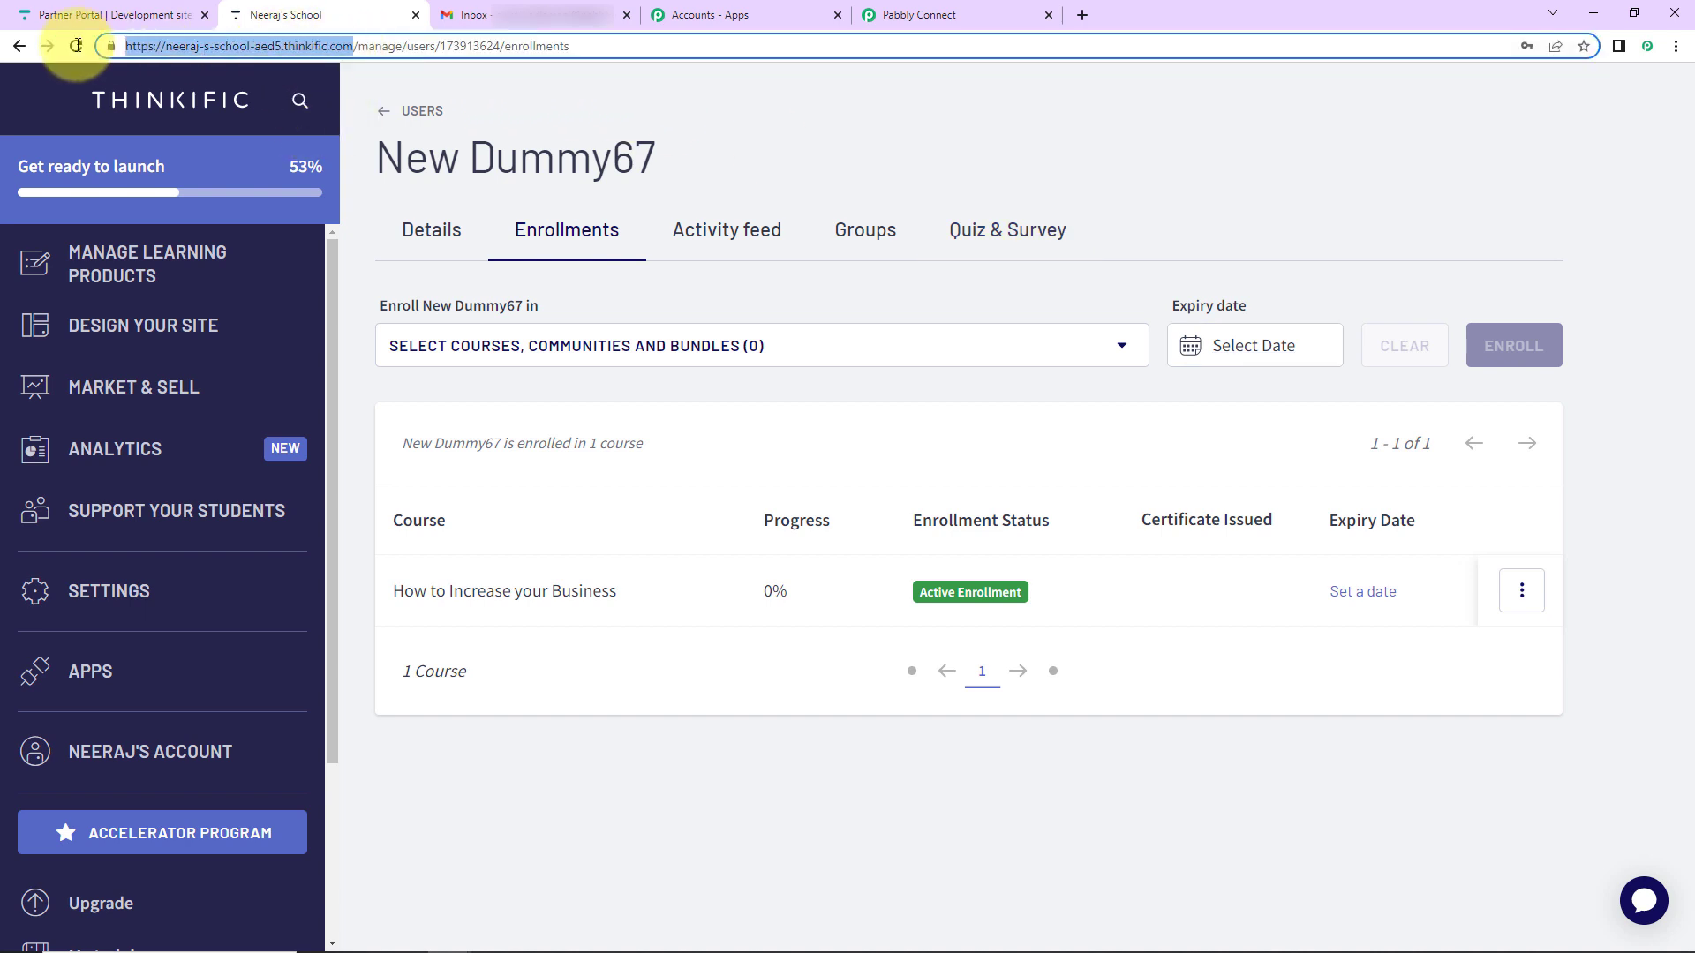
{"action": "right_click", "coordinate": [166, 48]}
{"action": "left_click", "coordinate": [212, 170]}
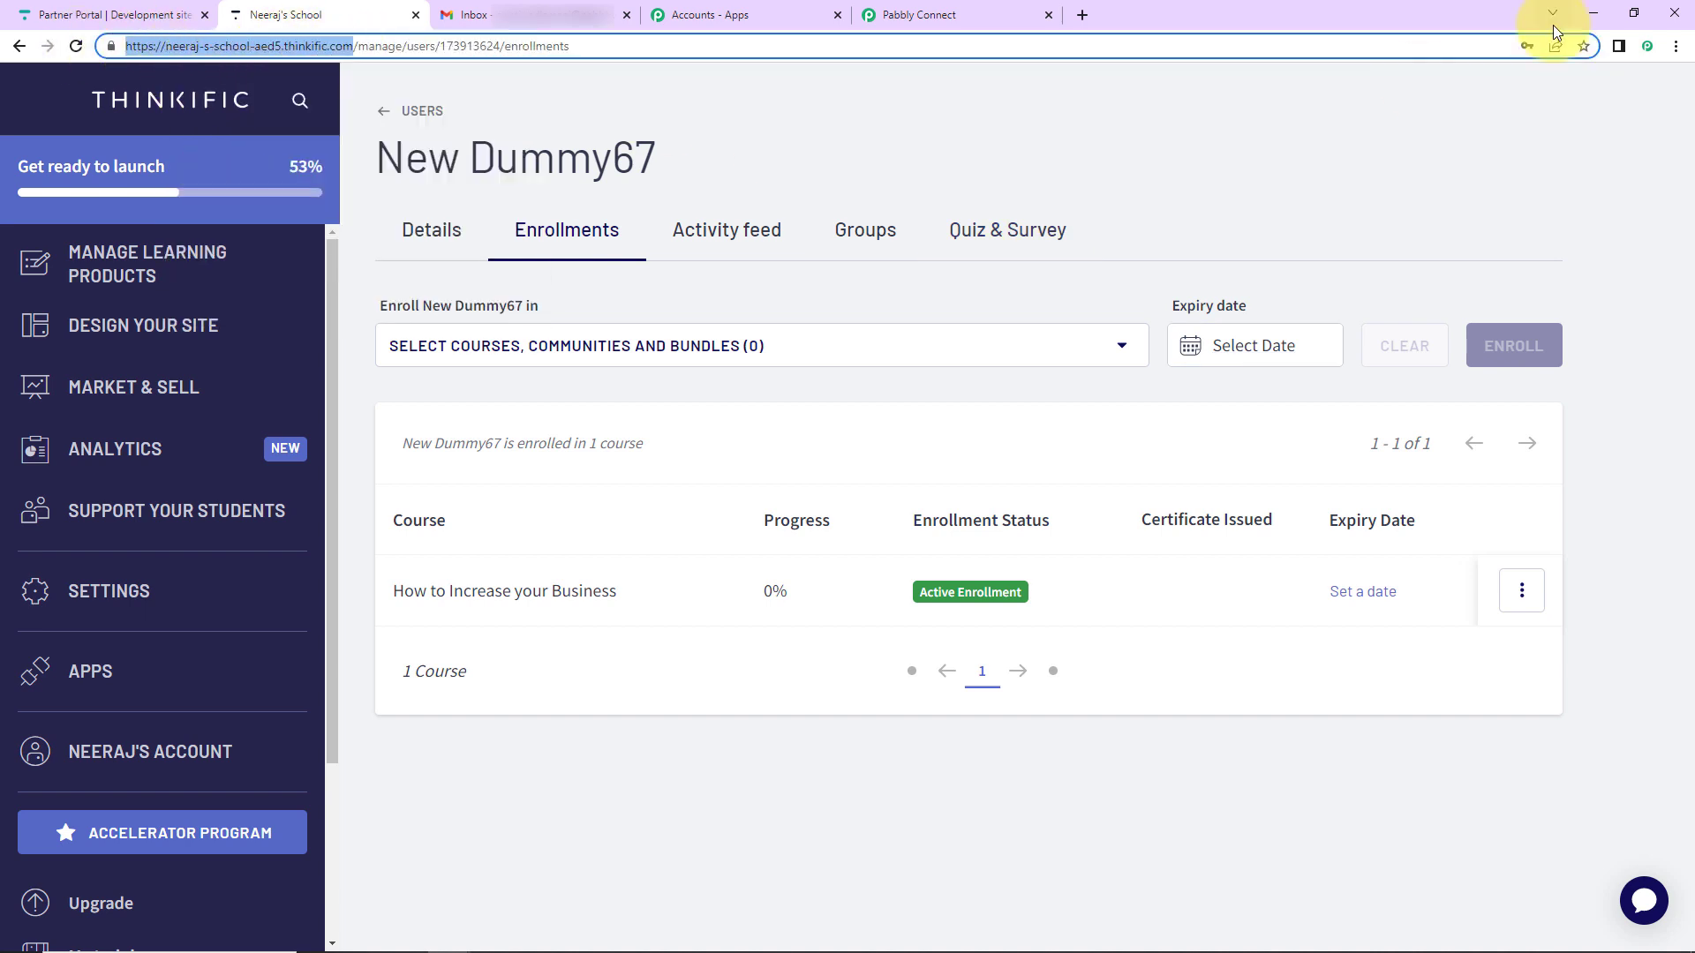
{"action": "left_click", "coordinate": [1675, 46]}
{"action": "left_click", "coordinate": [1586, 111]}
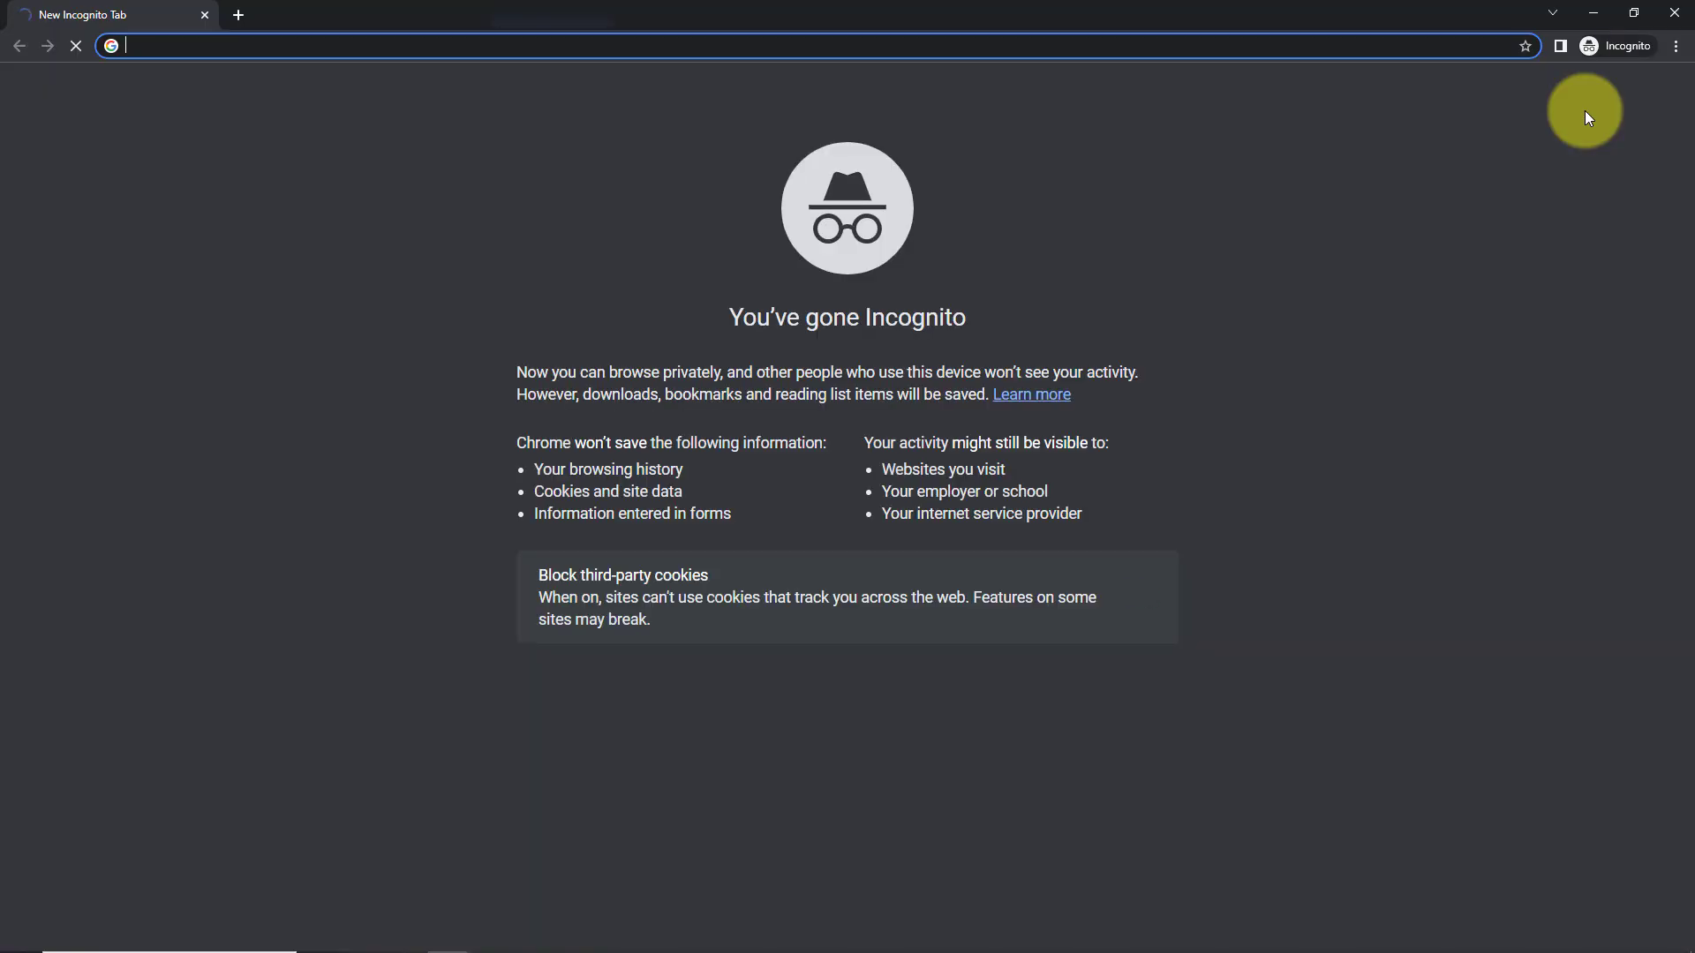
{"action": "key", "text": "ctrl+v"}
{"action": "key", "text": "Return"}
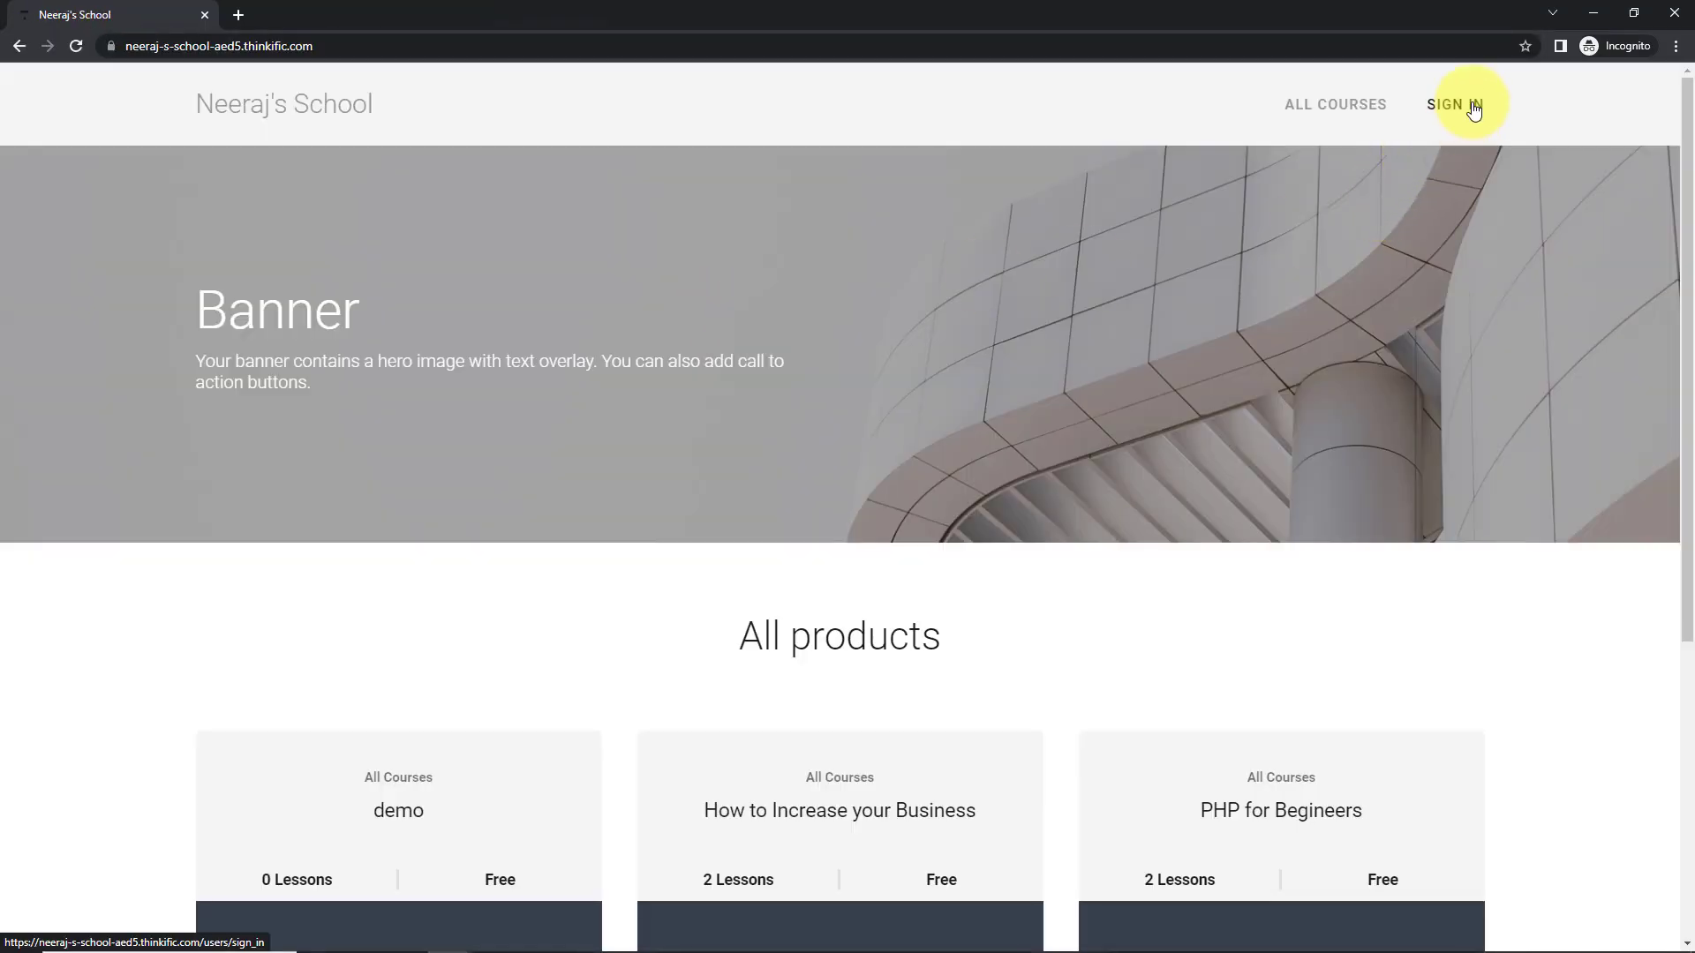
- Sign in to the school with the student's email and password
{"action": "left_click", "coordinate": [1472, 106]}
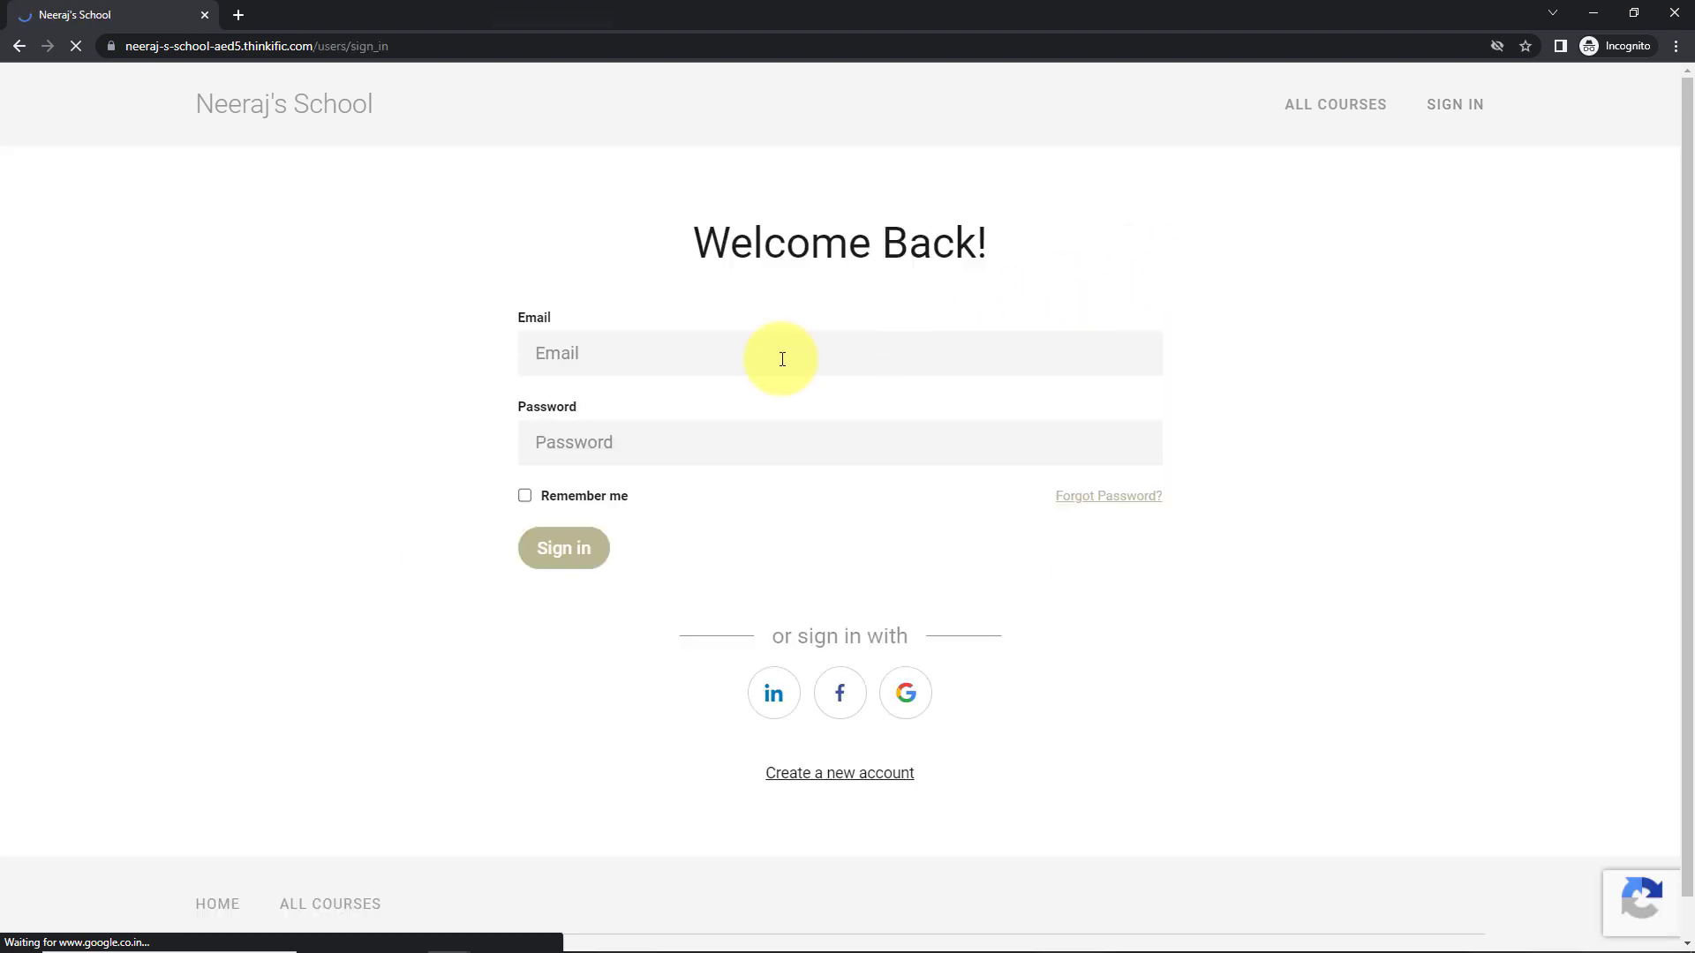
{"action": "left_click", "coordinate": [681, 352]}
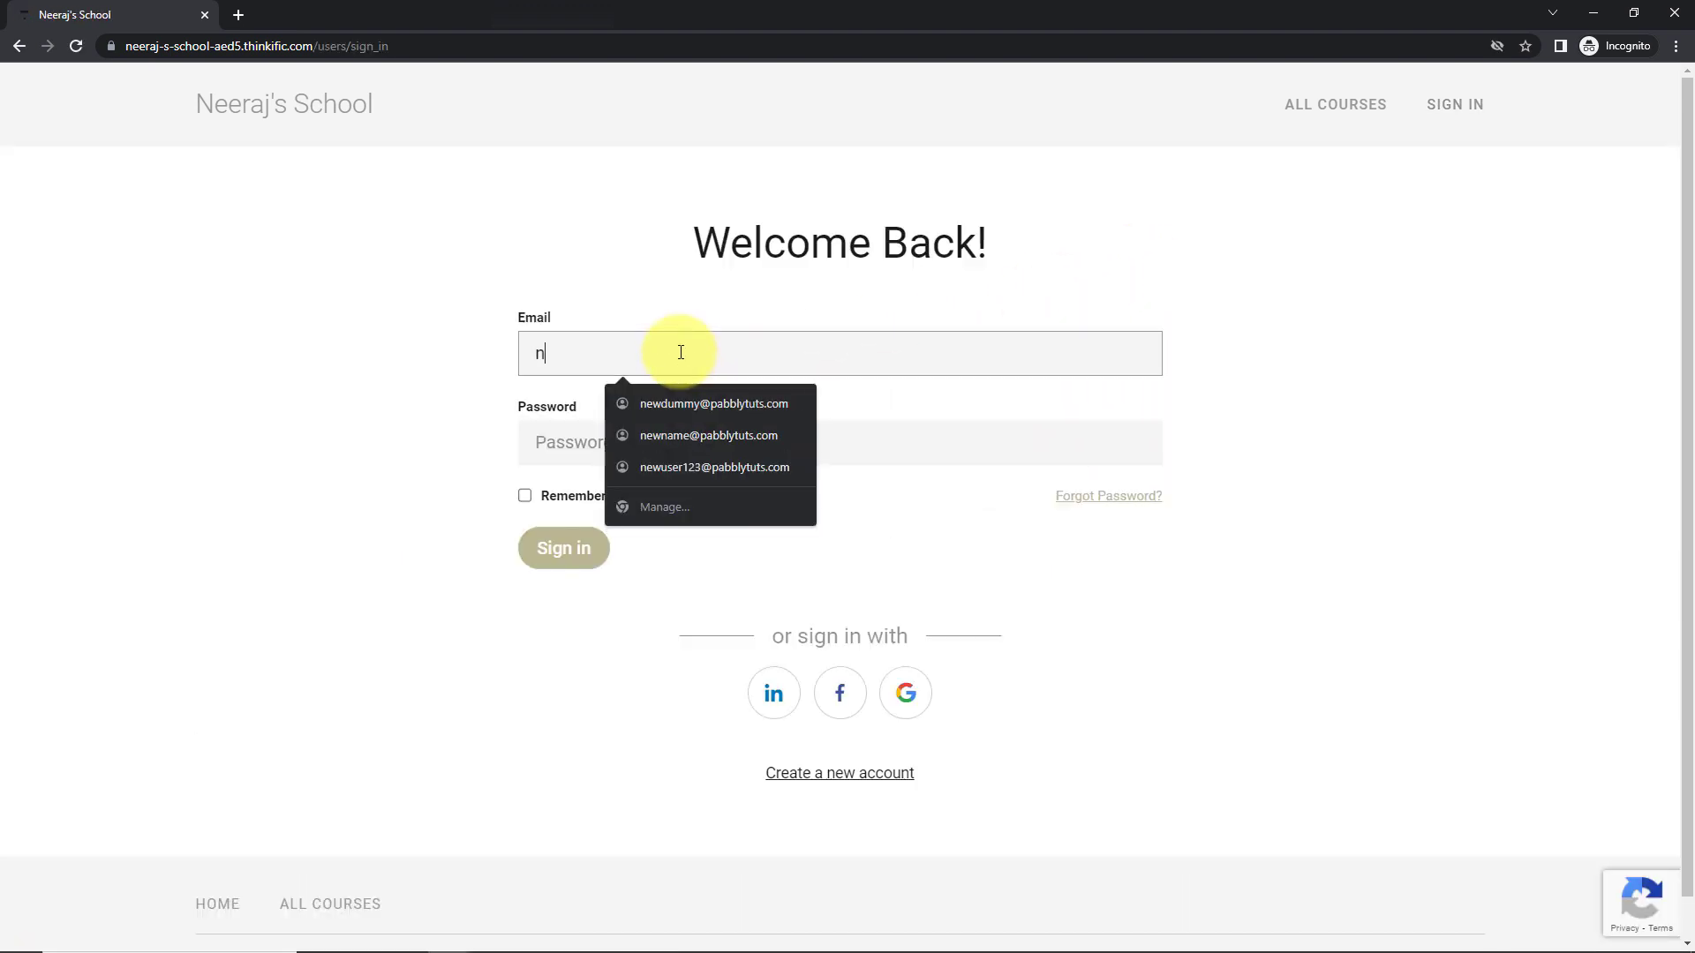
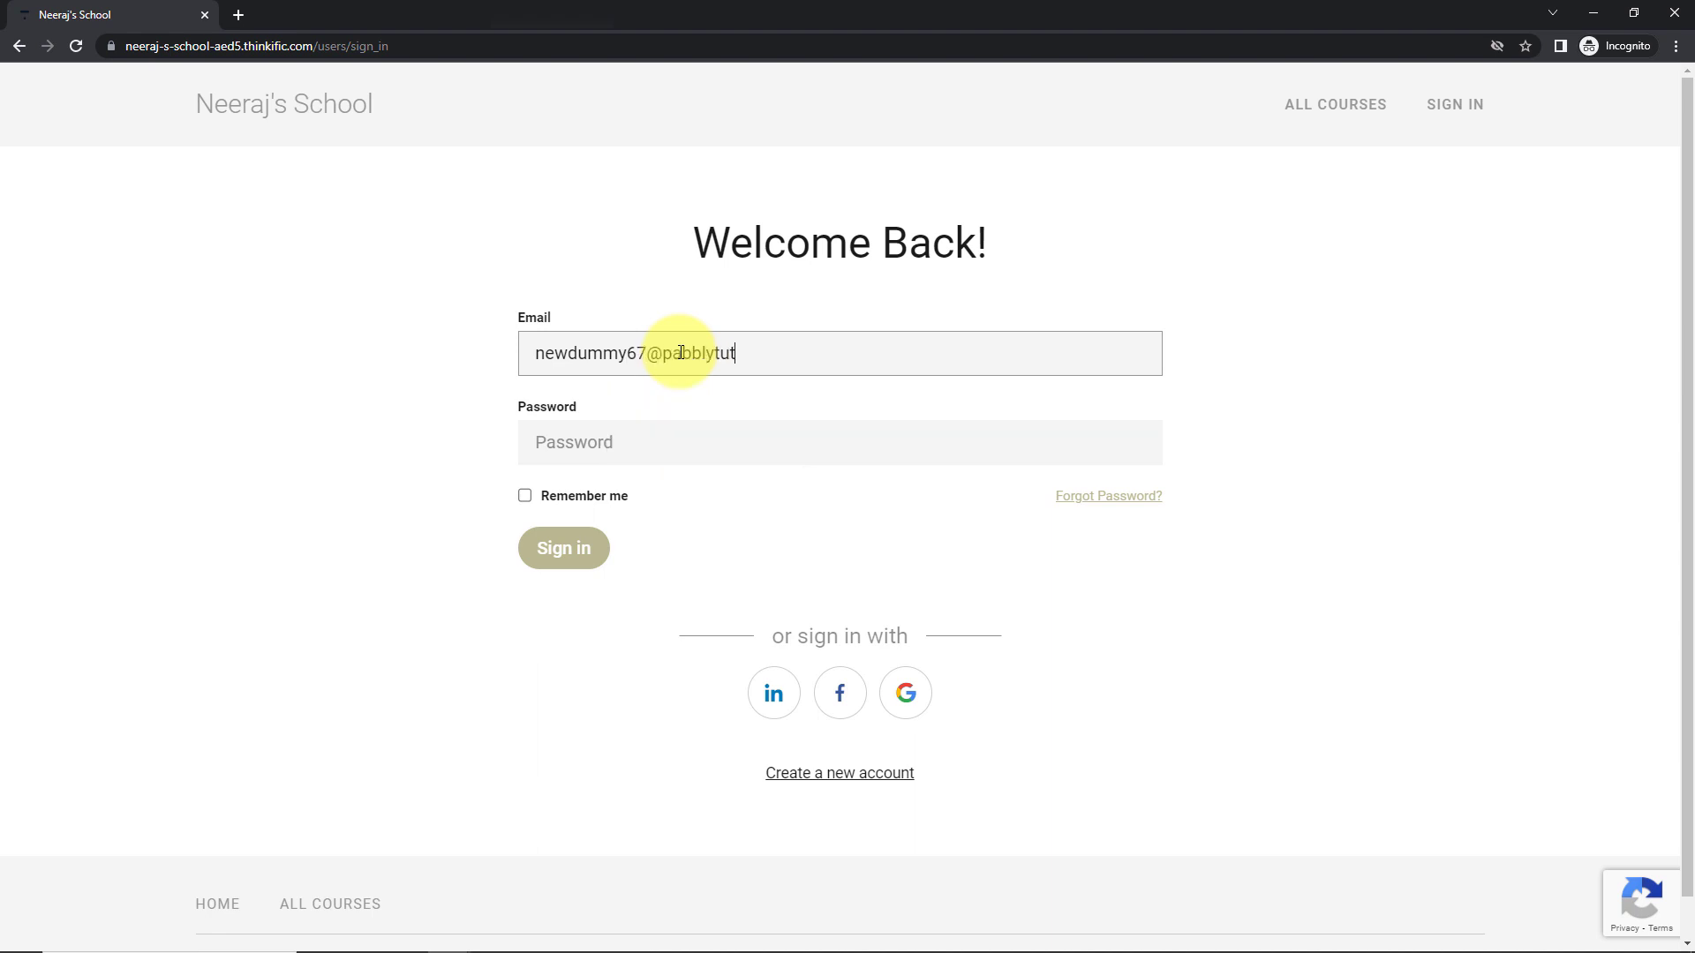
{"action": "key", "text": "Tab"}
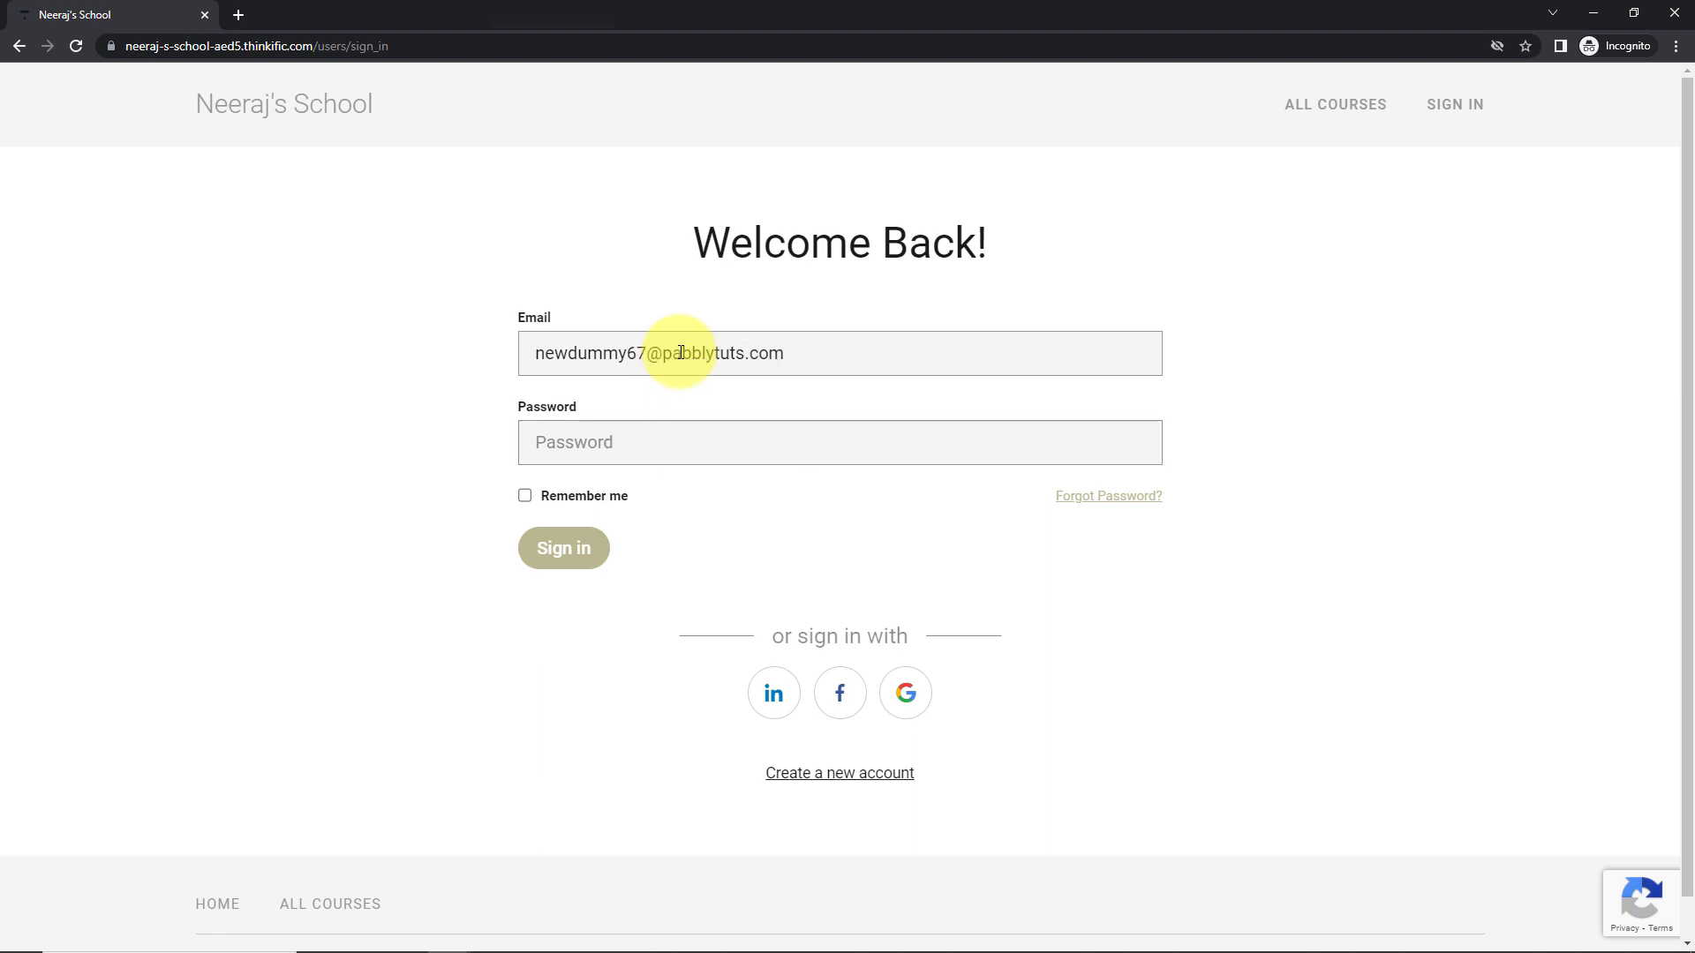
{"action": "key", "text": "ctrl+v"}
{"action": "left_click", "coordinate": [560, 556]}
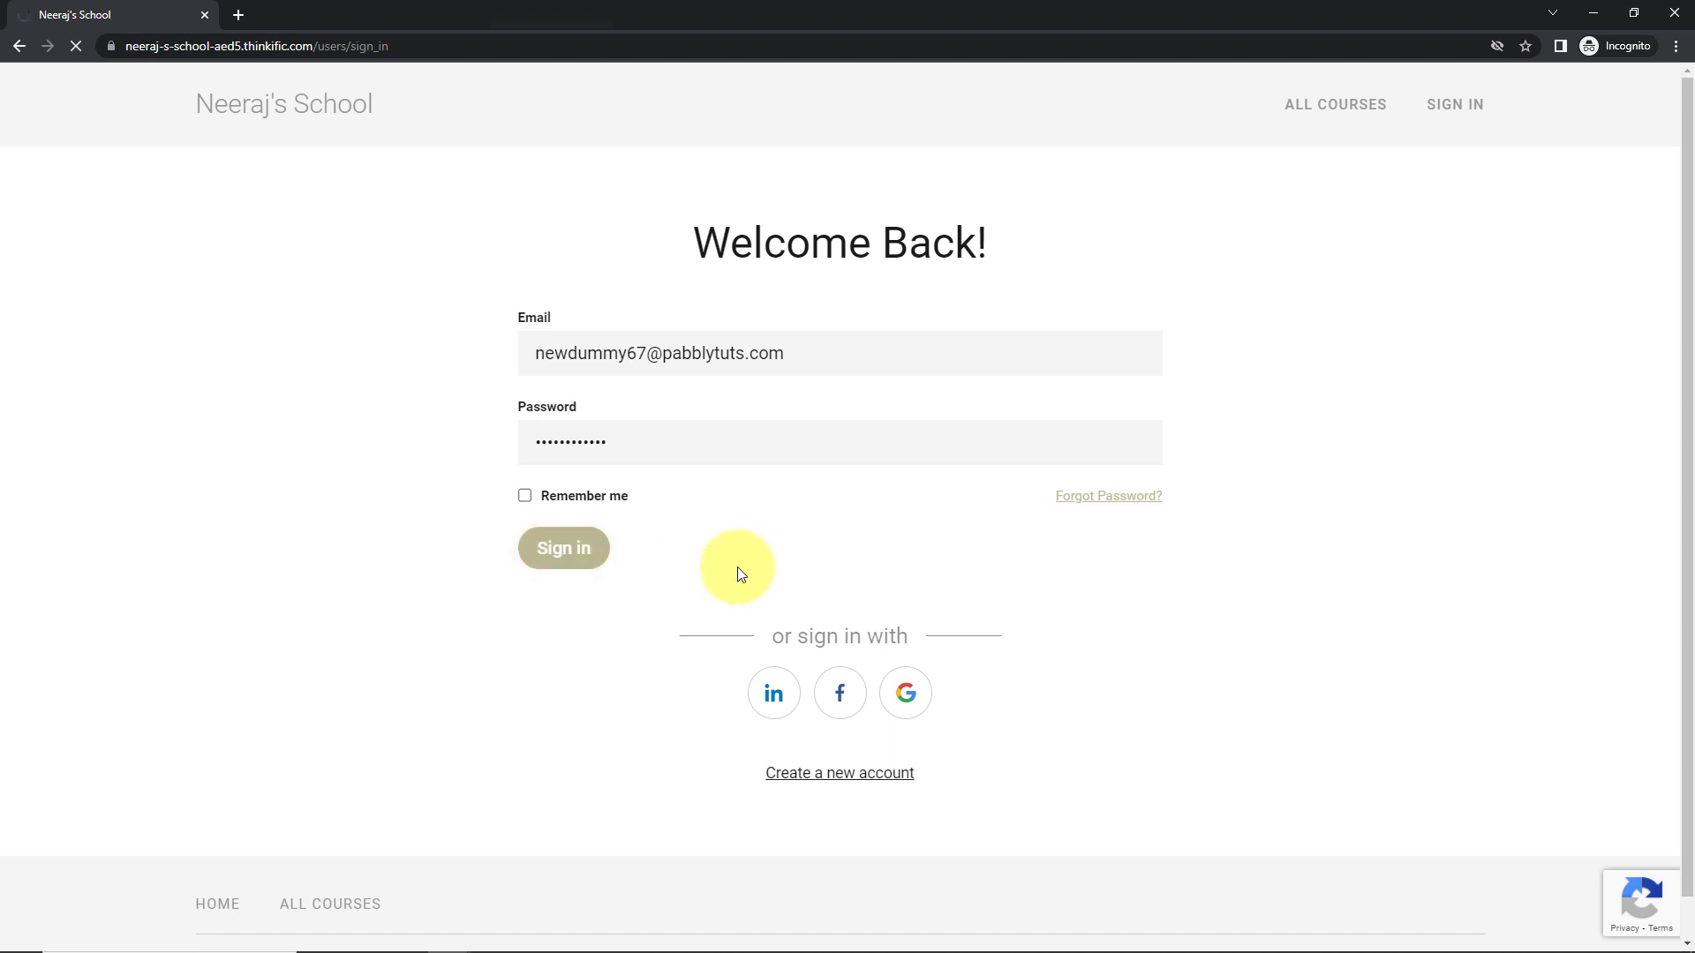
- Open How to Increase your Business and mark the first lesson Complete & Continue
{"action": "scroll", "coordinate": [840, 541], "scroll_direction": "down", "scroll_amount": 3}
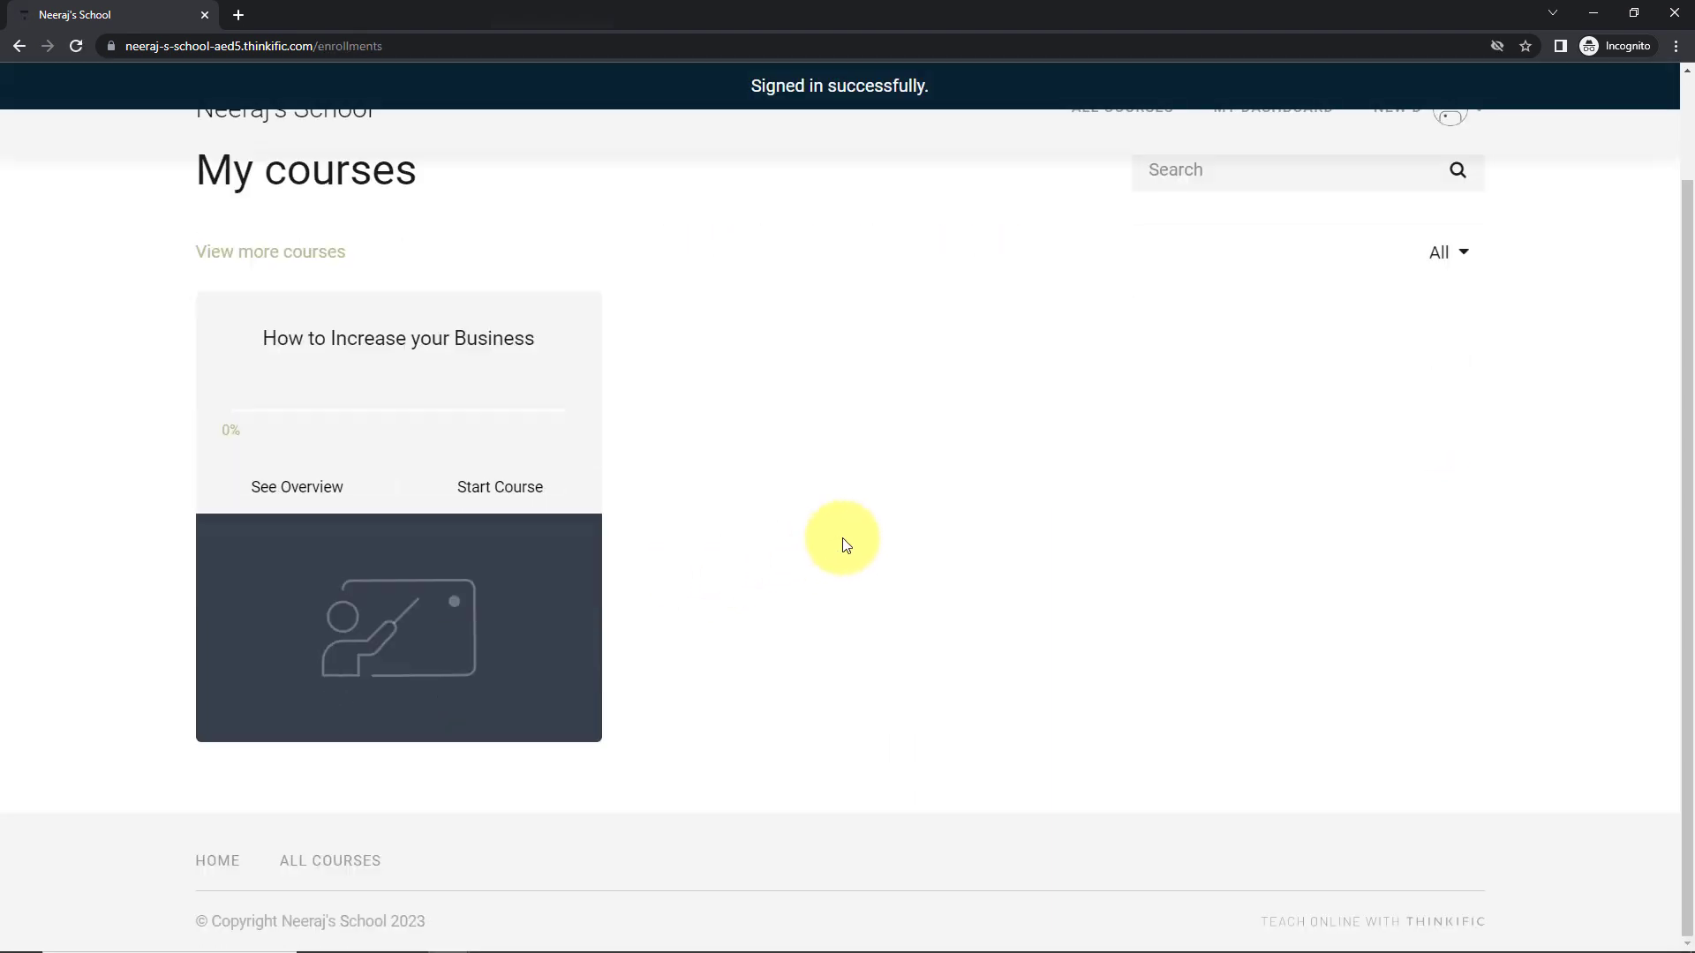
{"action": "left_click", "coordinate": [431, 428]}
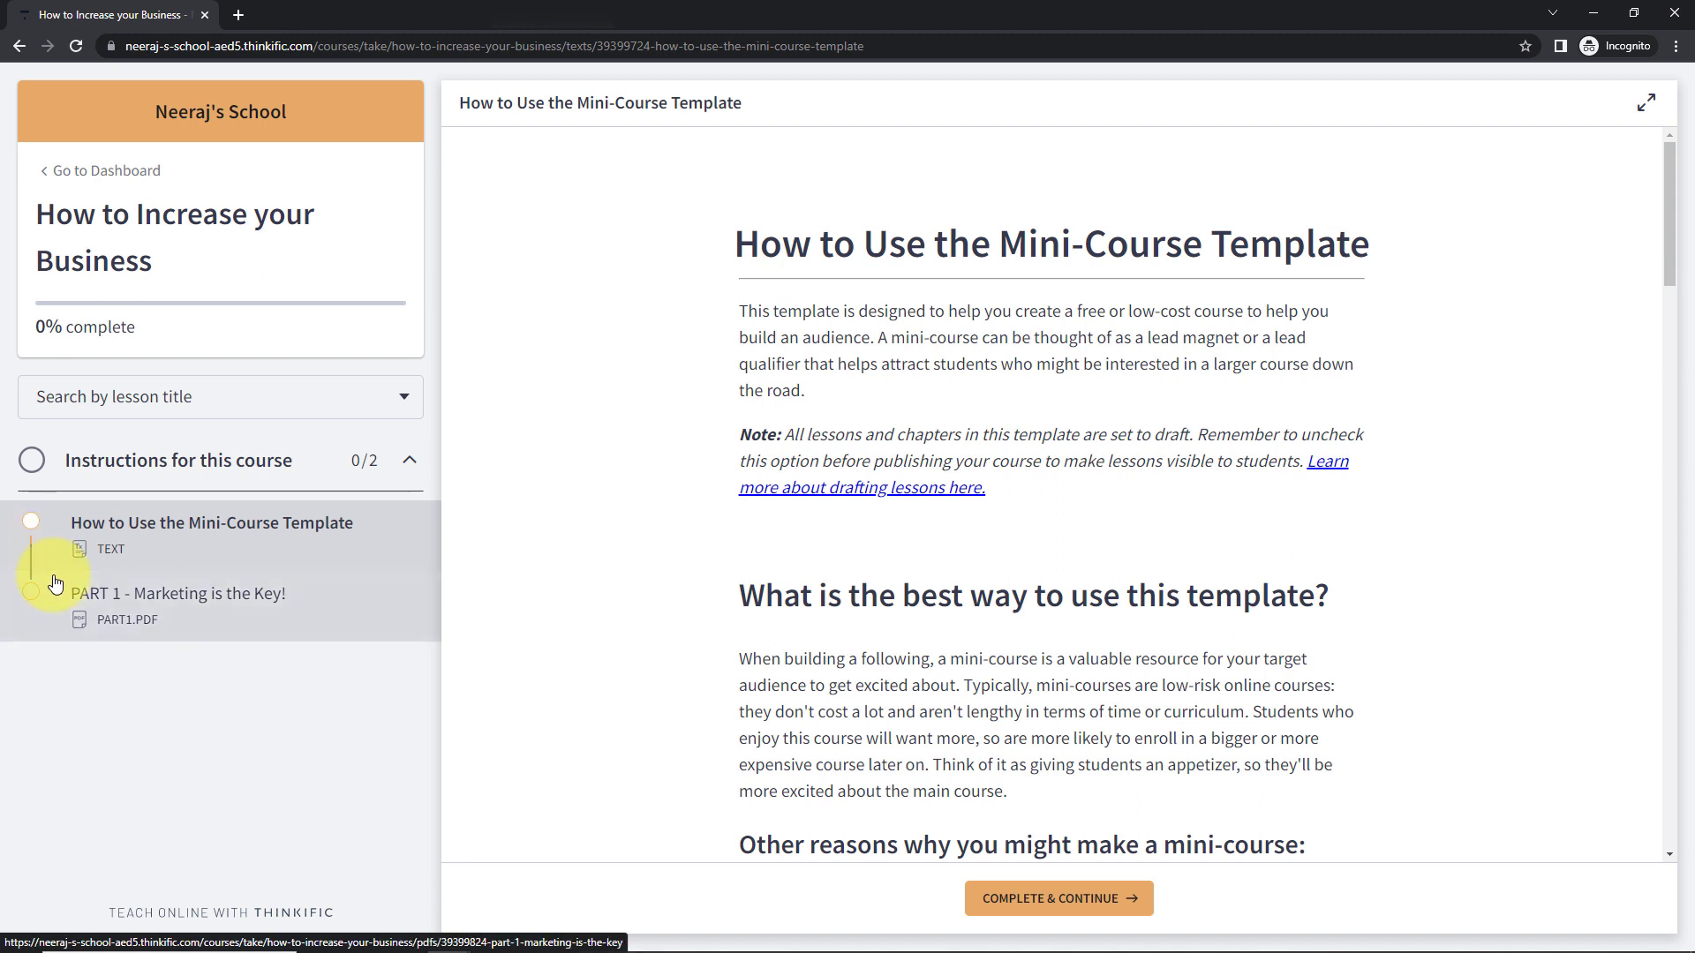
{"action": "left_click", "coordinate": [995, 896]}
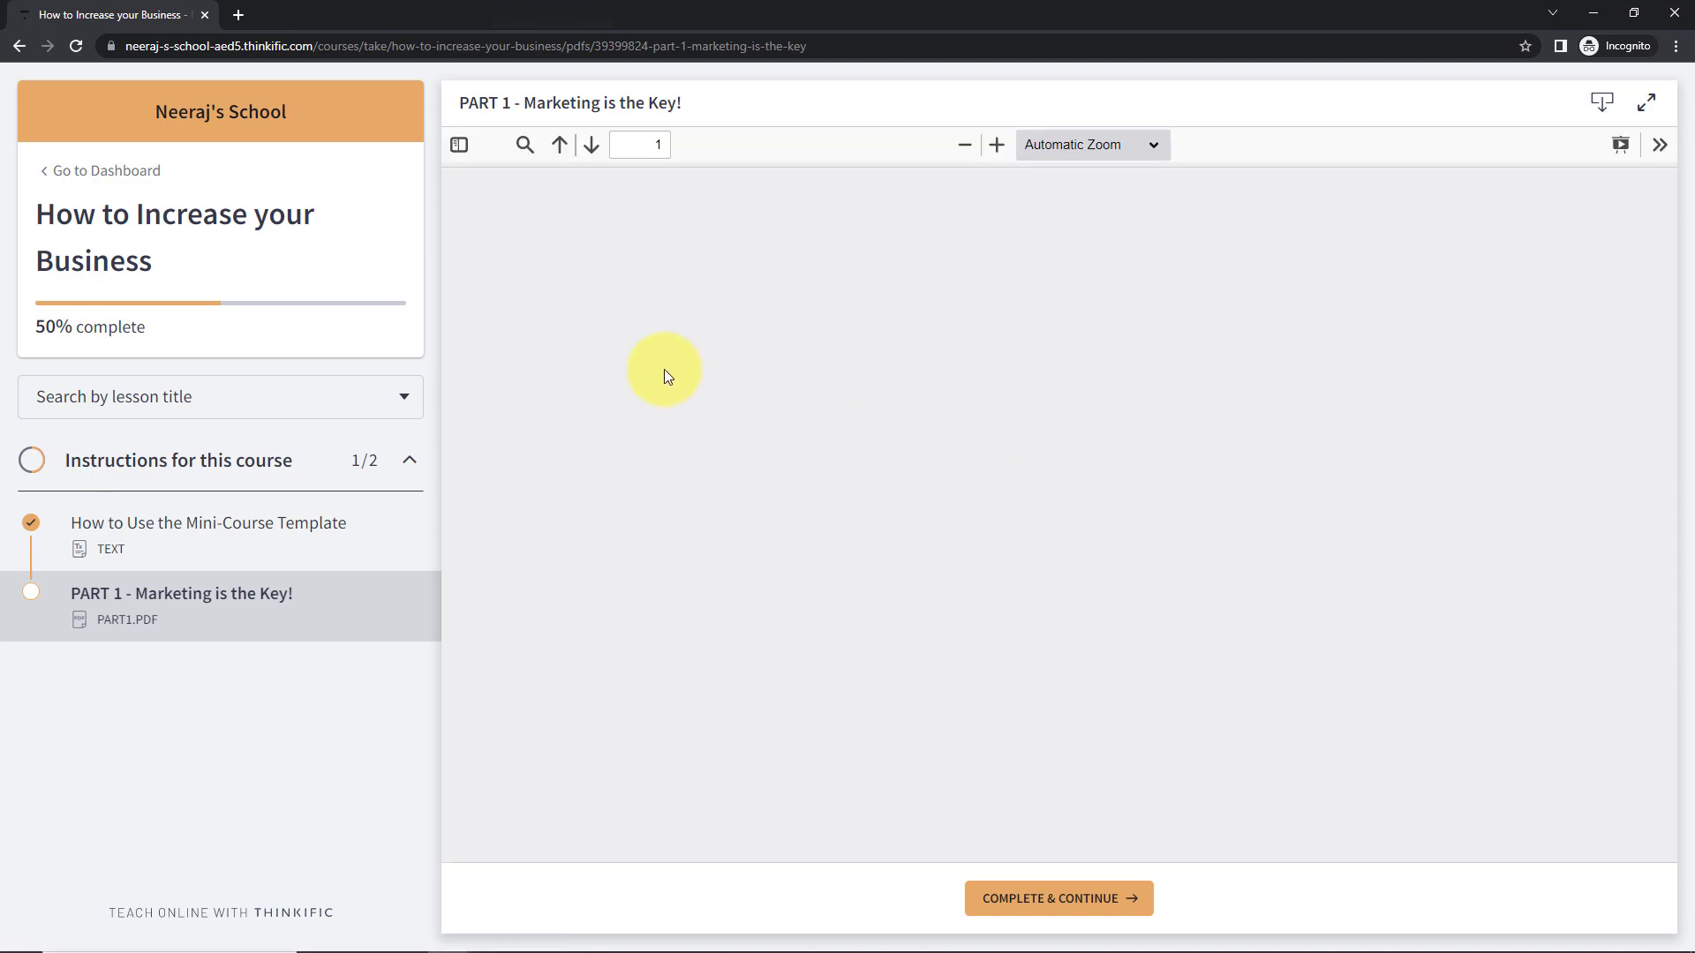
{"action": "key", "text": "alt+Tab"}
{"action": "left_click", "coordinate": [912, 18]}
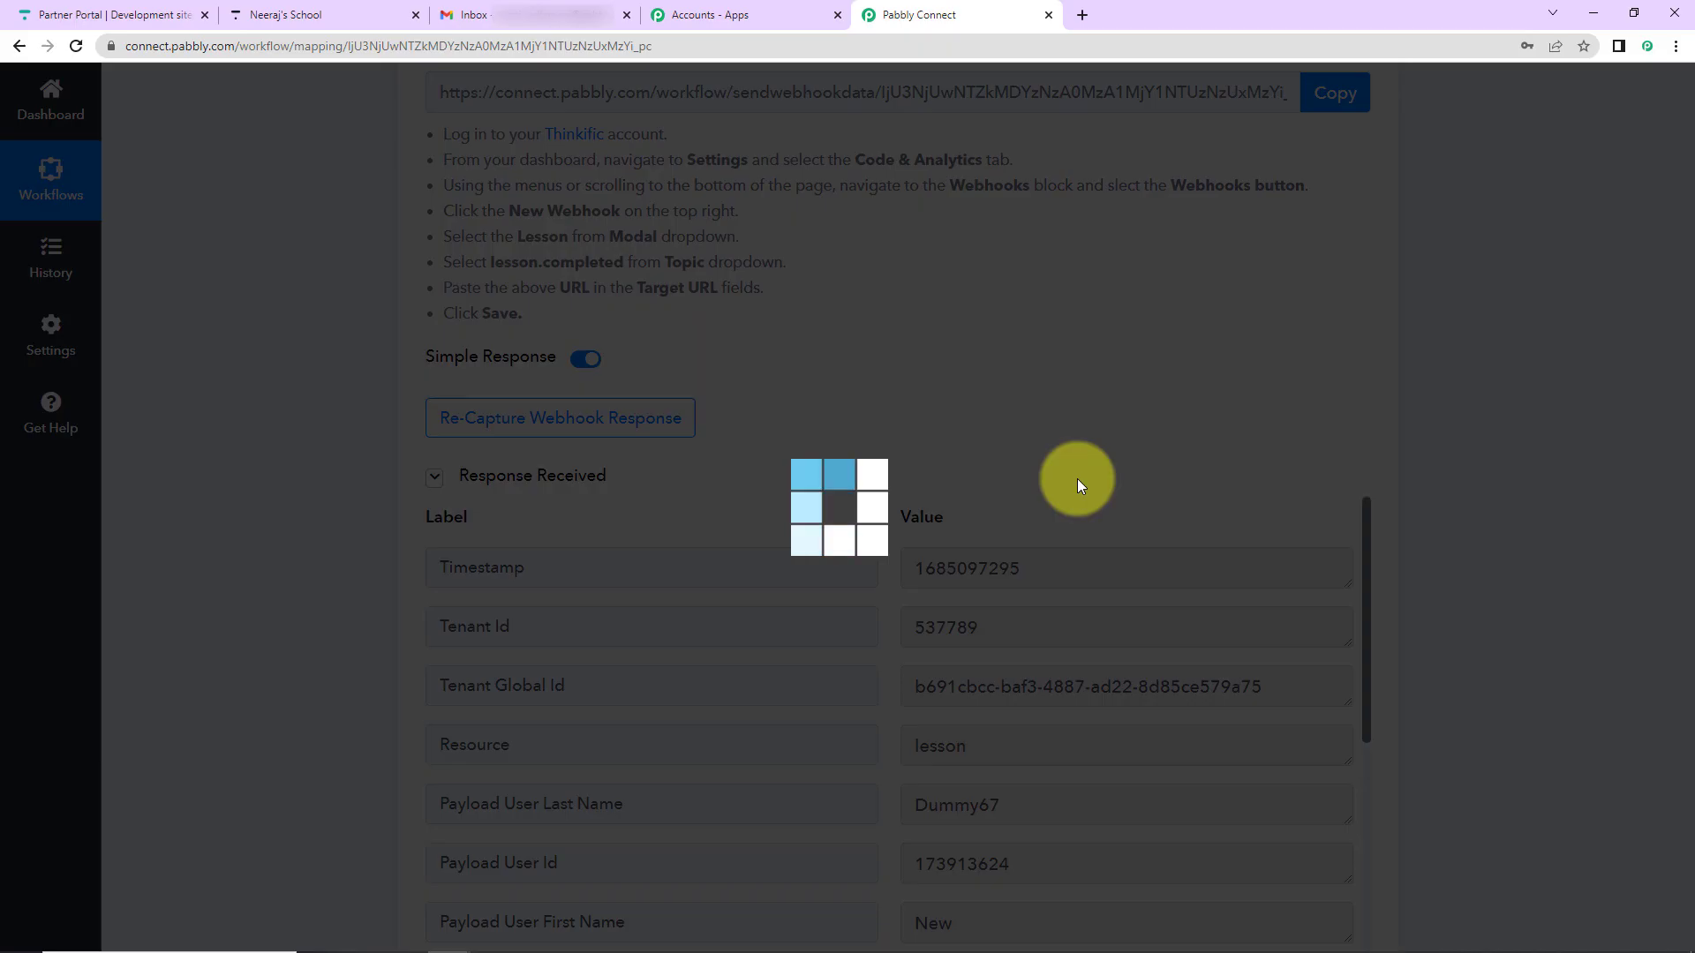
{"action": "scroll", "coordinate": [1460, 464], "scroll_direction": "down", "scroll_amount": 2}
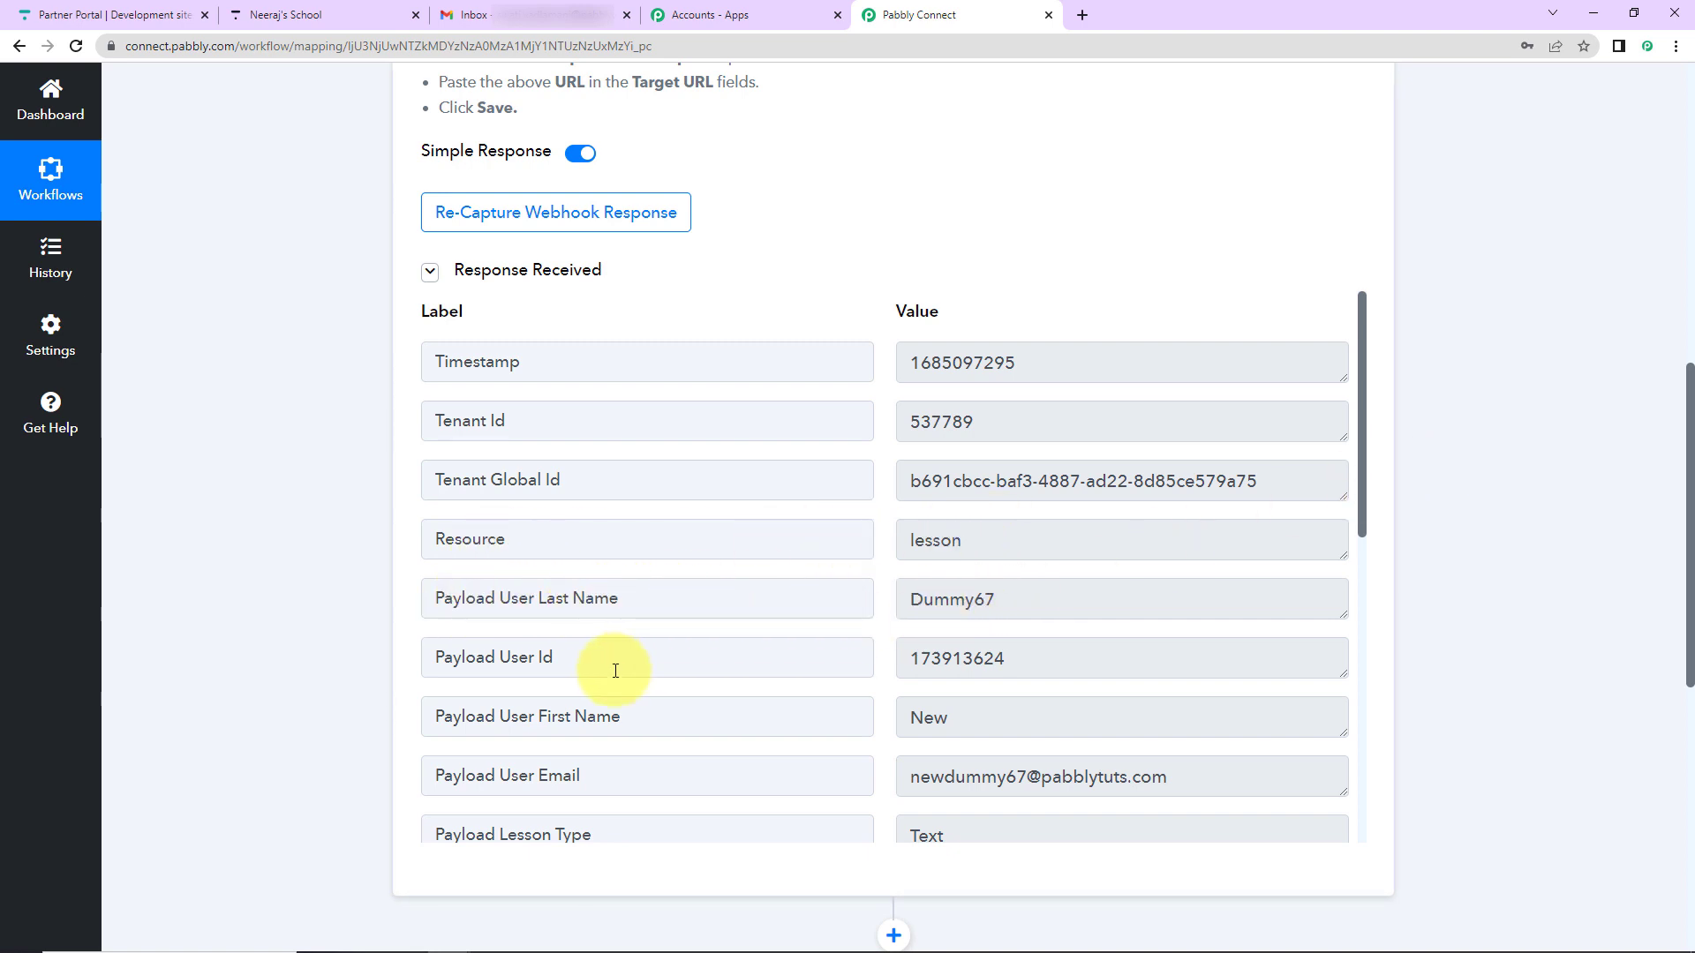
{"action": "scroll", "coordinate": [1077, 644], "scroll_direction": "down", "scroll_amount": 2}
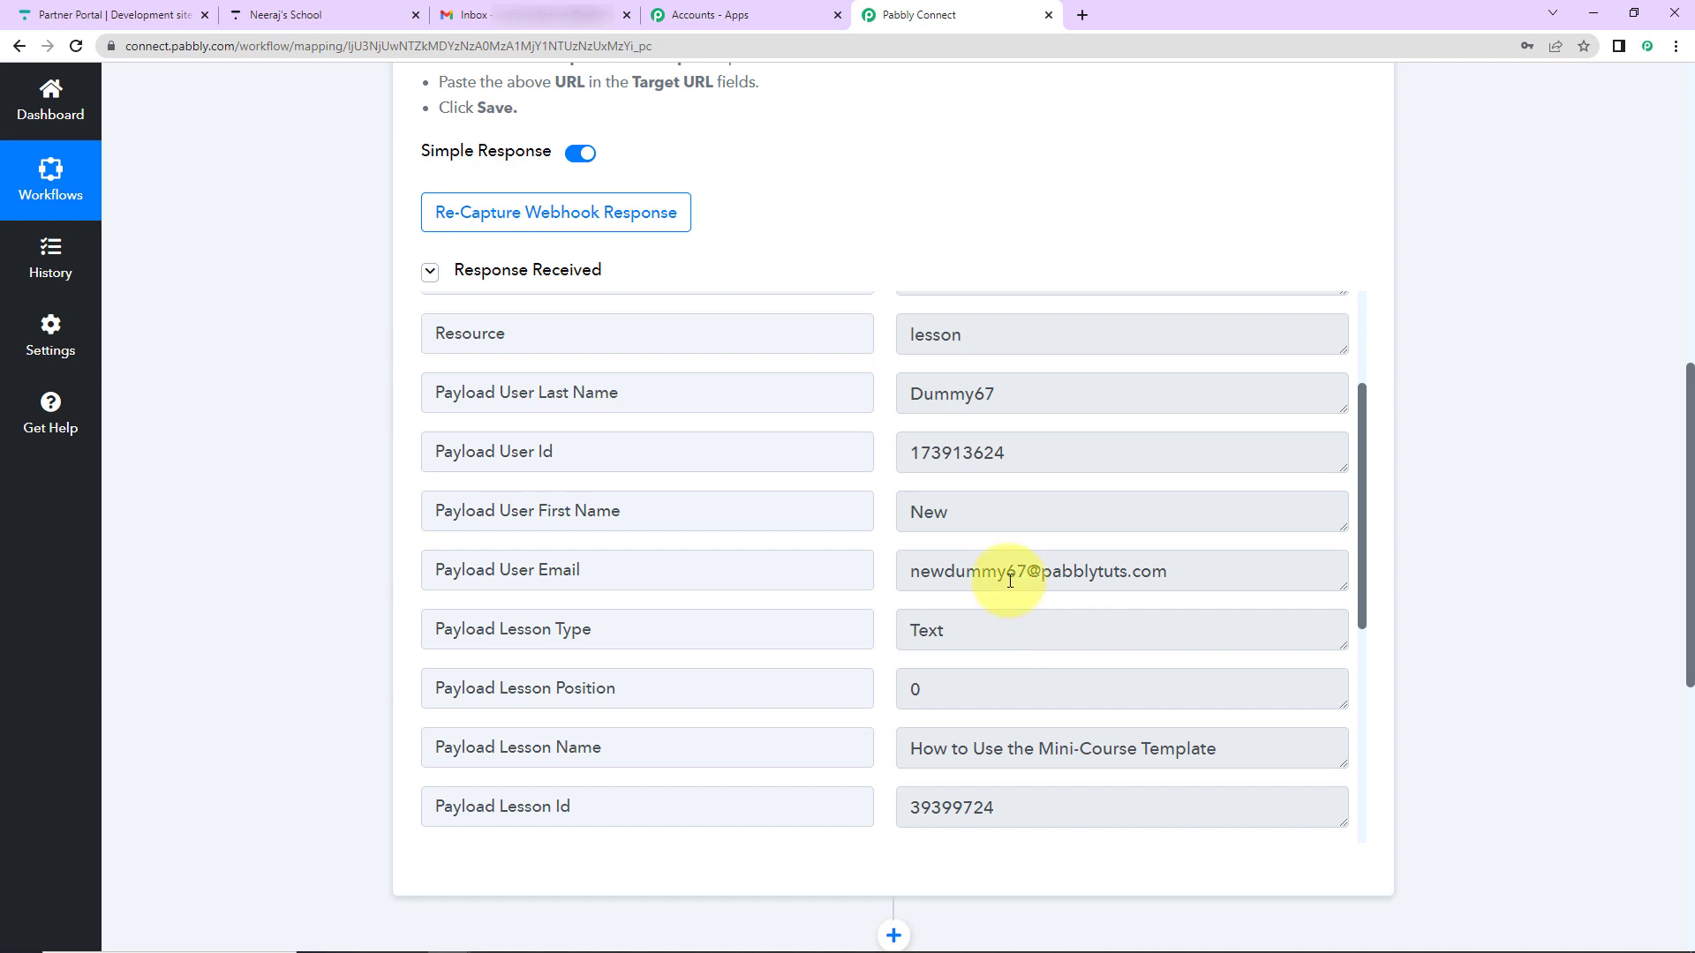
{"action": "scroll", "coordinate": [971, 580], "scroll_direction": "down", "scroll_amount": 2}
{"action": "scroll", "coordinate": [918, 543], "scroll_direction": "down", "scroll_amount": 2}
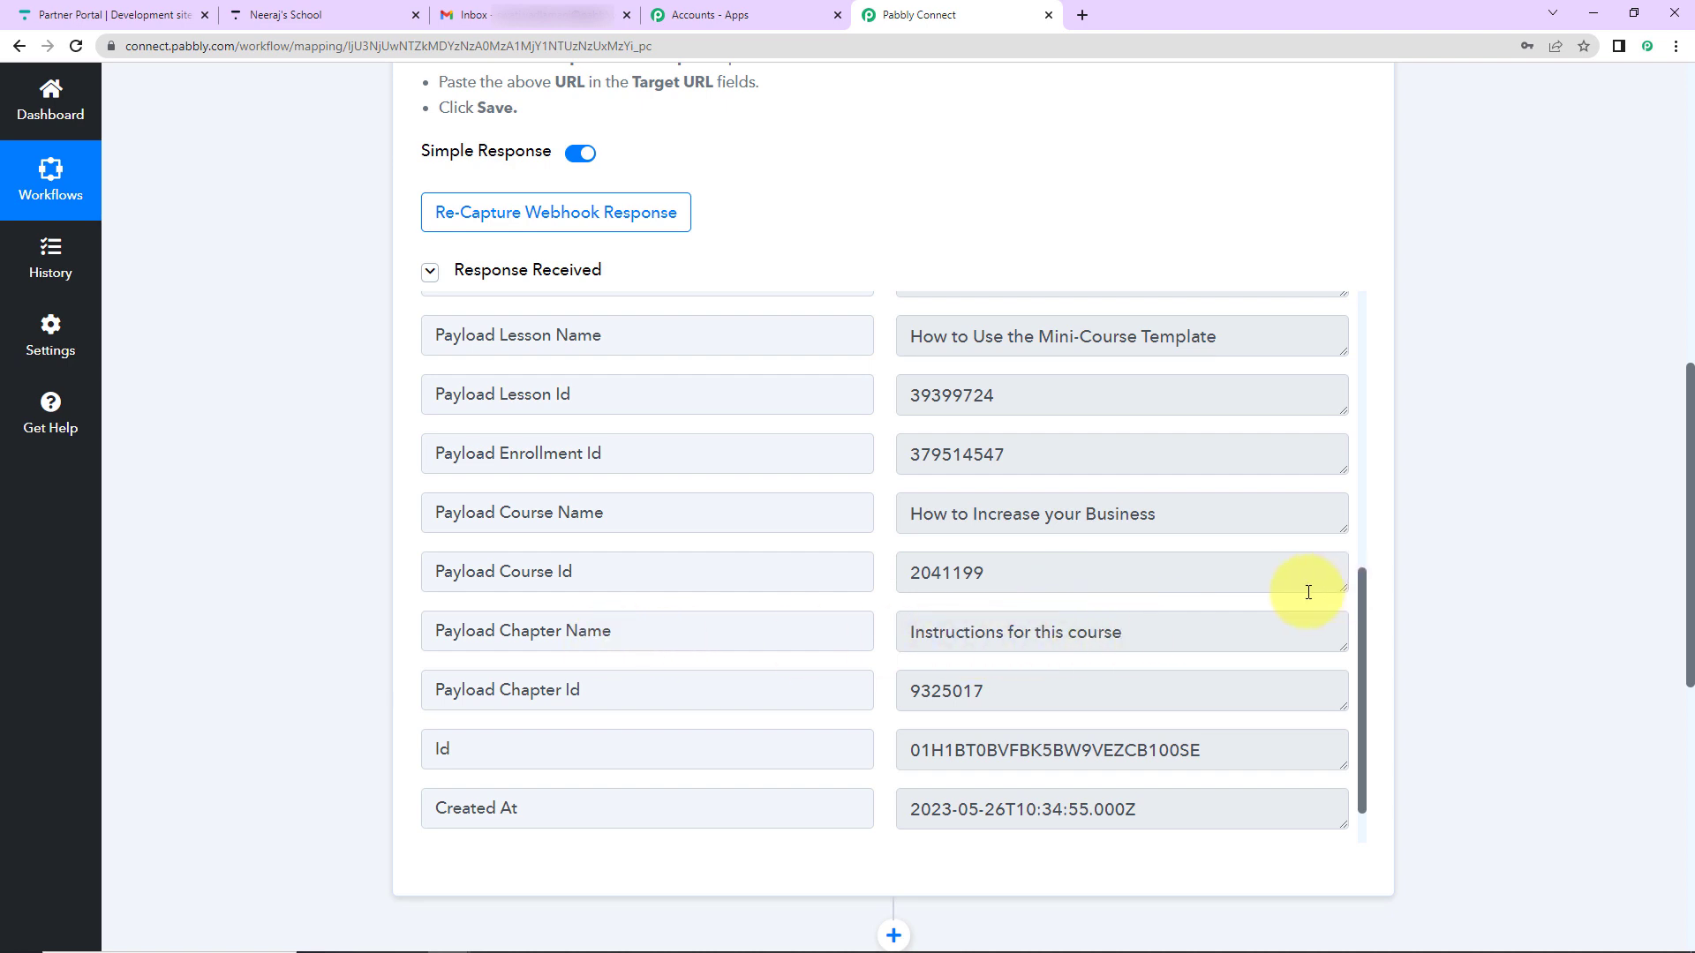
{"action": "scroll", "coordinate": [1271, 586], "scroll_direction": "down", "scroll_amount": 1}
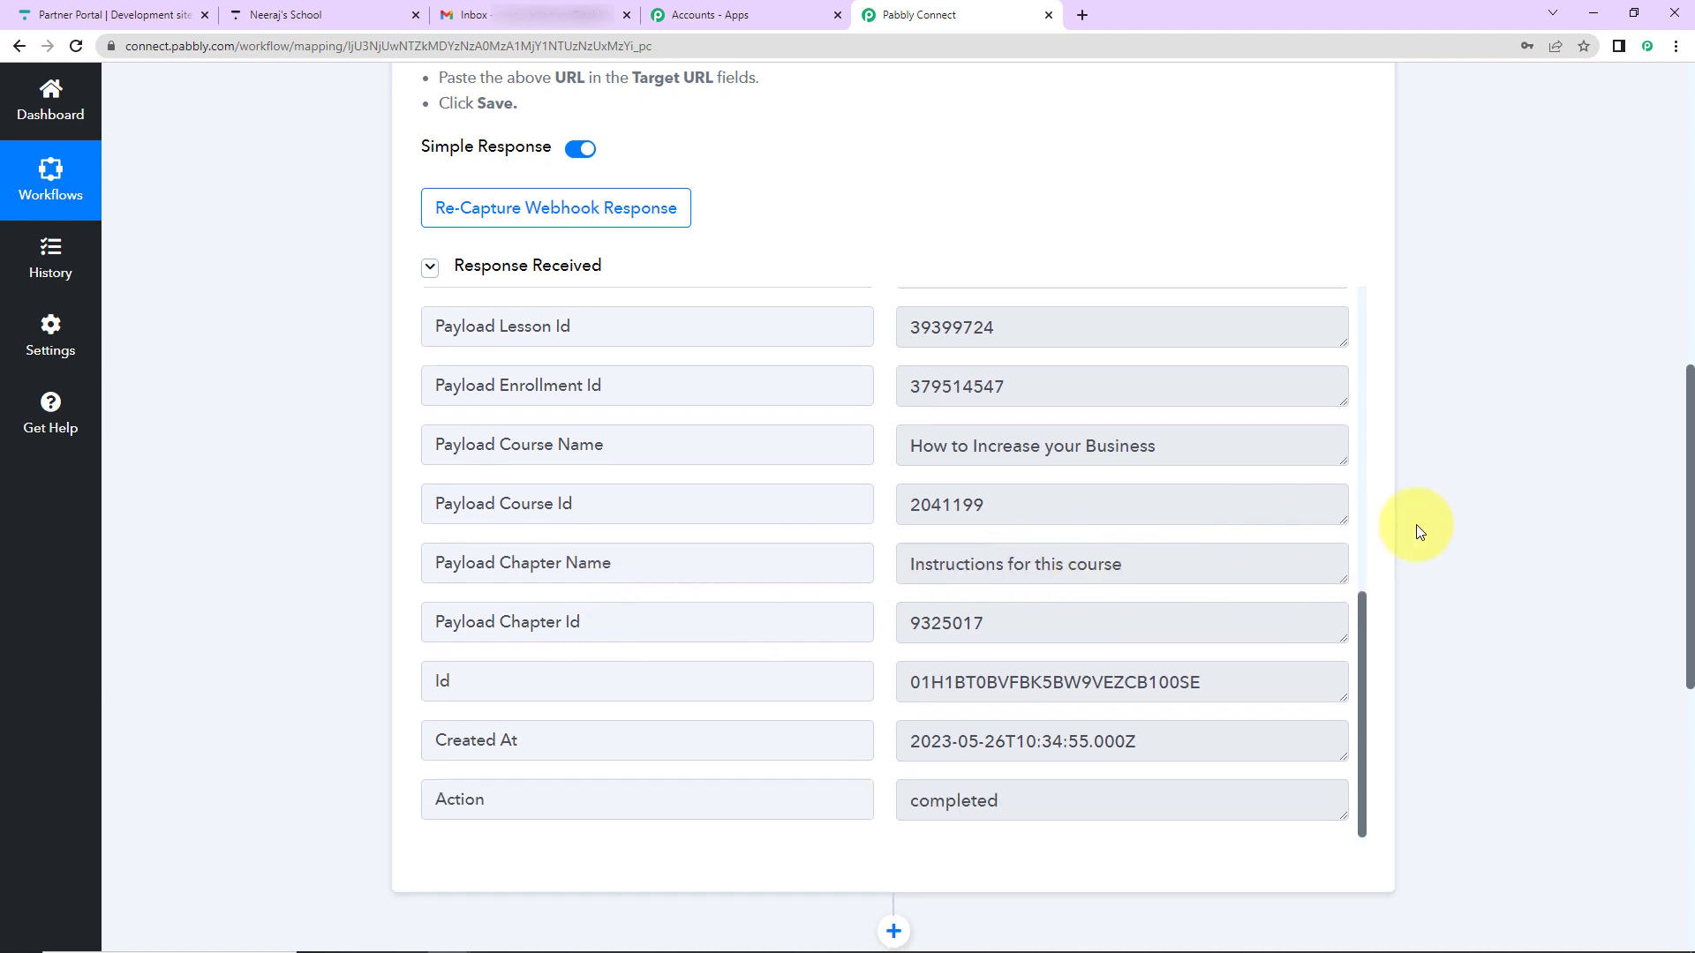
{"action": "scroll", "coordinate": [1417, 528], "scroll_direction": "down", "scroll_amount": 6}
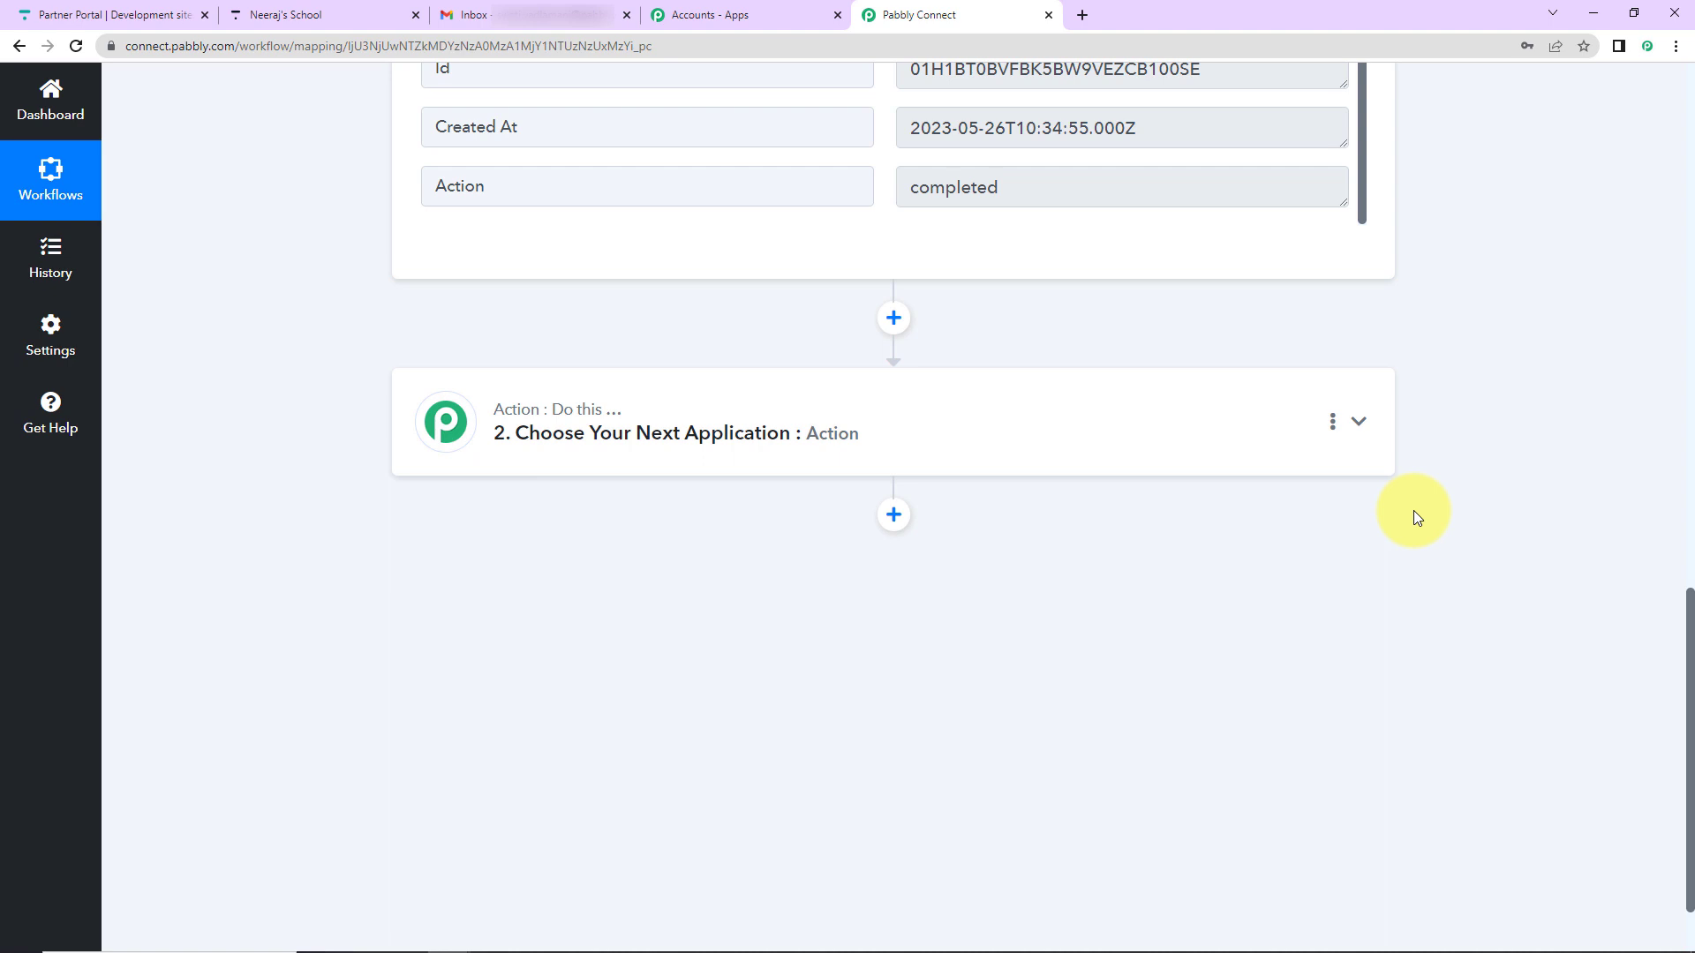
- Set the second step to Gmail with the Send Email action event
{"action": "left_click", "coordinate": [587, 446]}
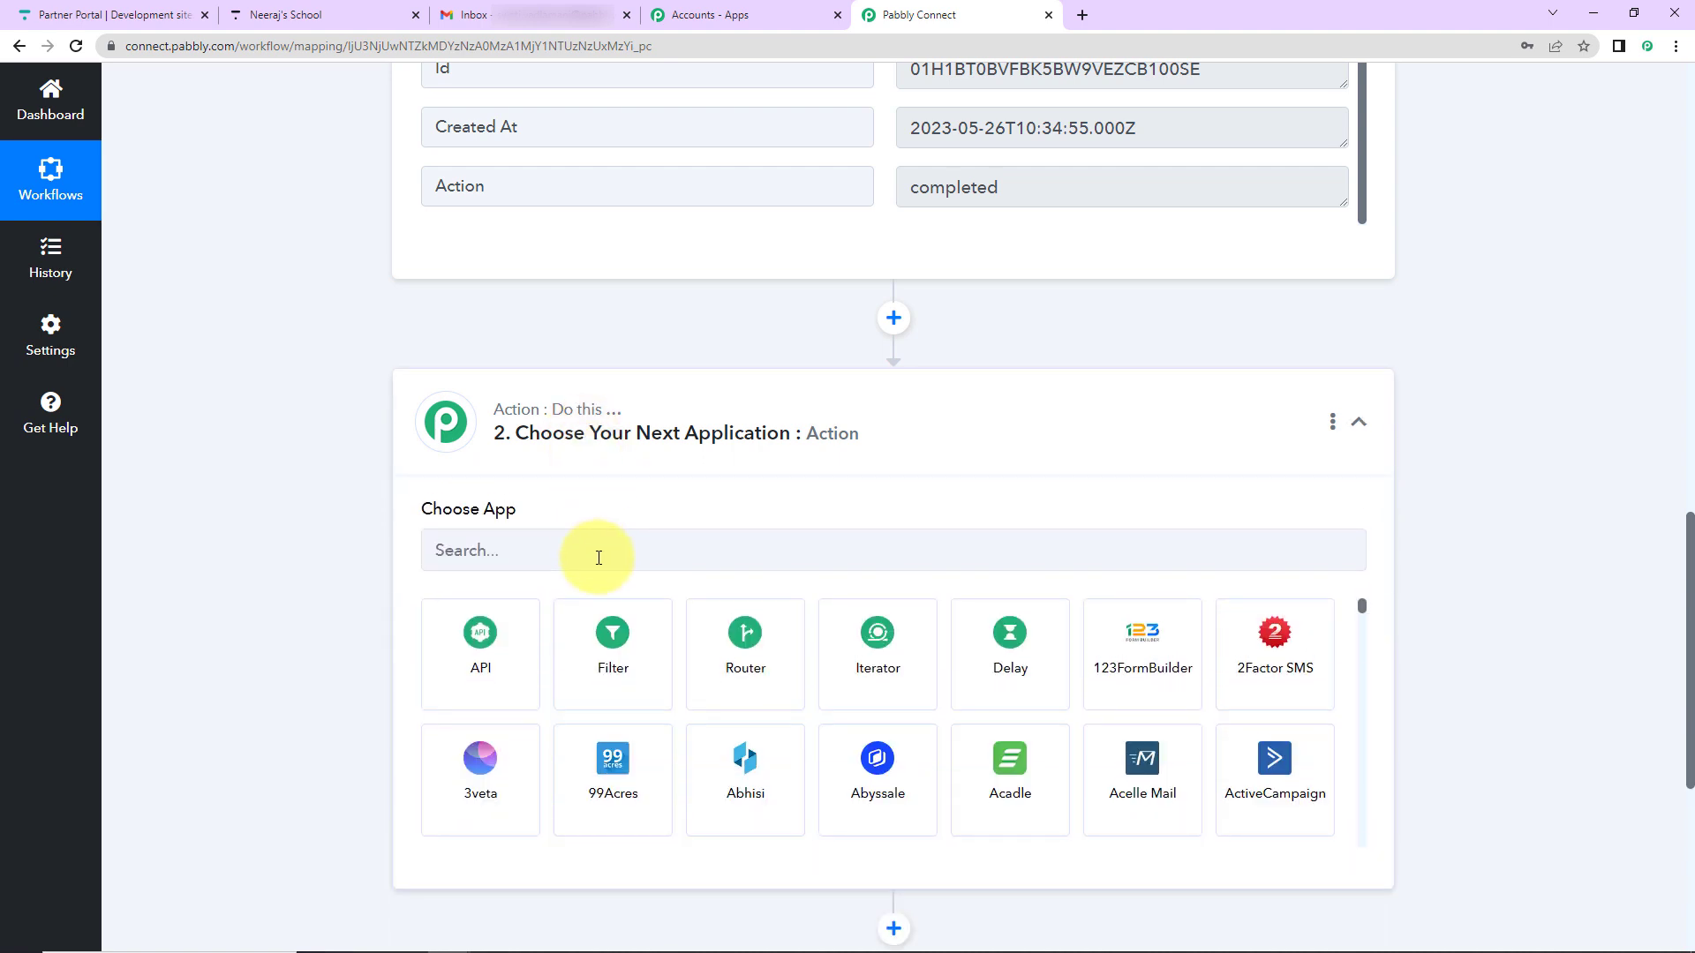
{"action": "type", "text": "gmail"}
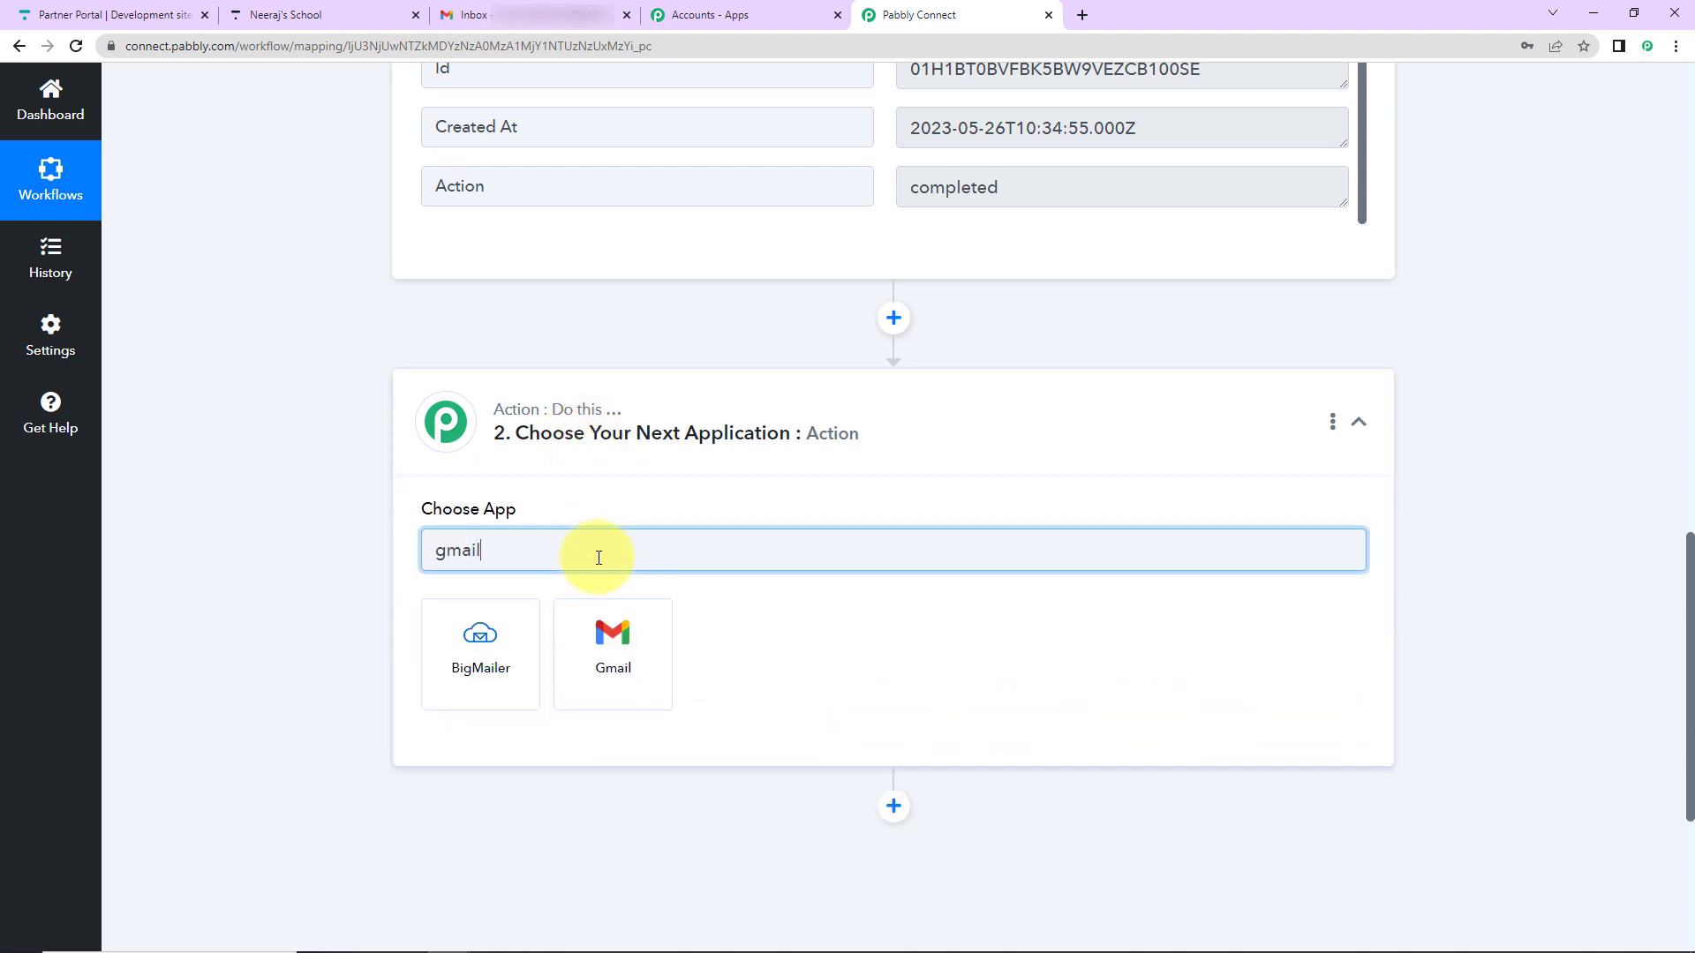
{"action": "left_click", "coordinate": [622, 660]}
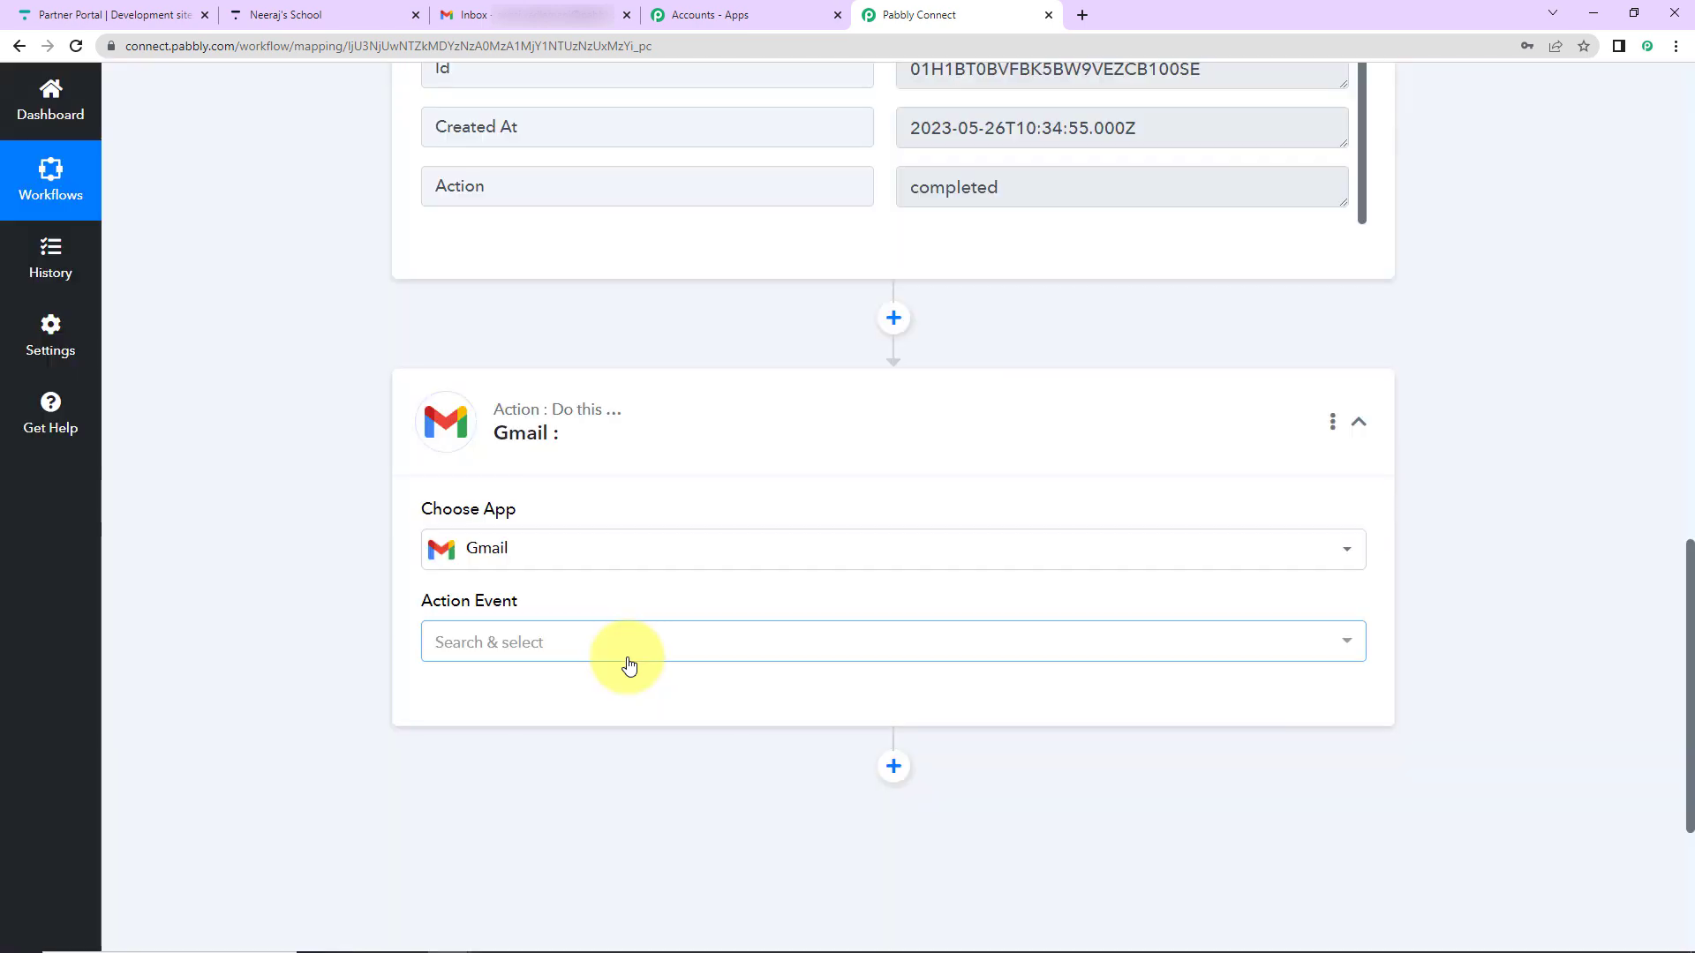
{"action": "left_click", "coordinate": [629, 665]}
{"action": "left_click", "coordinate": [499, 740]}
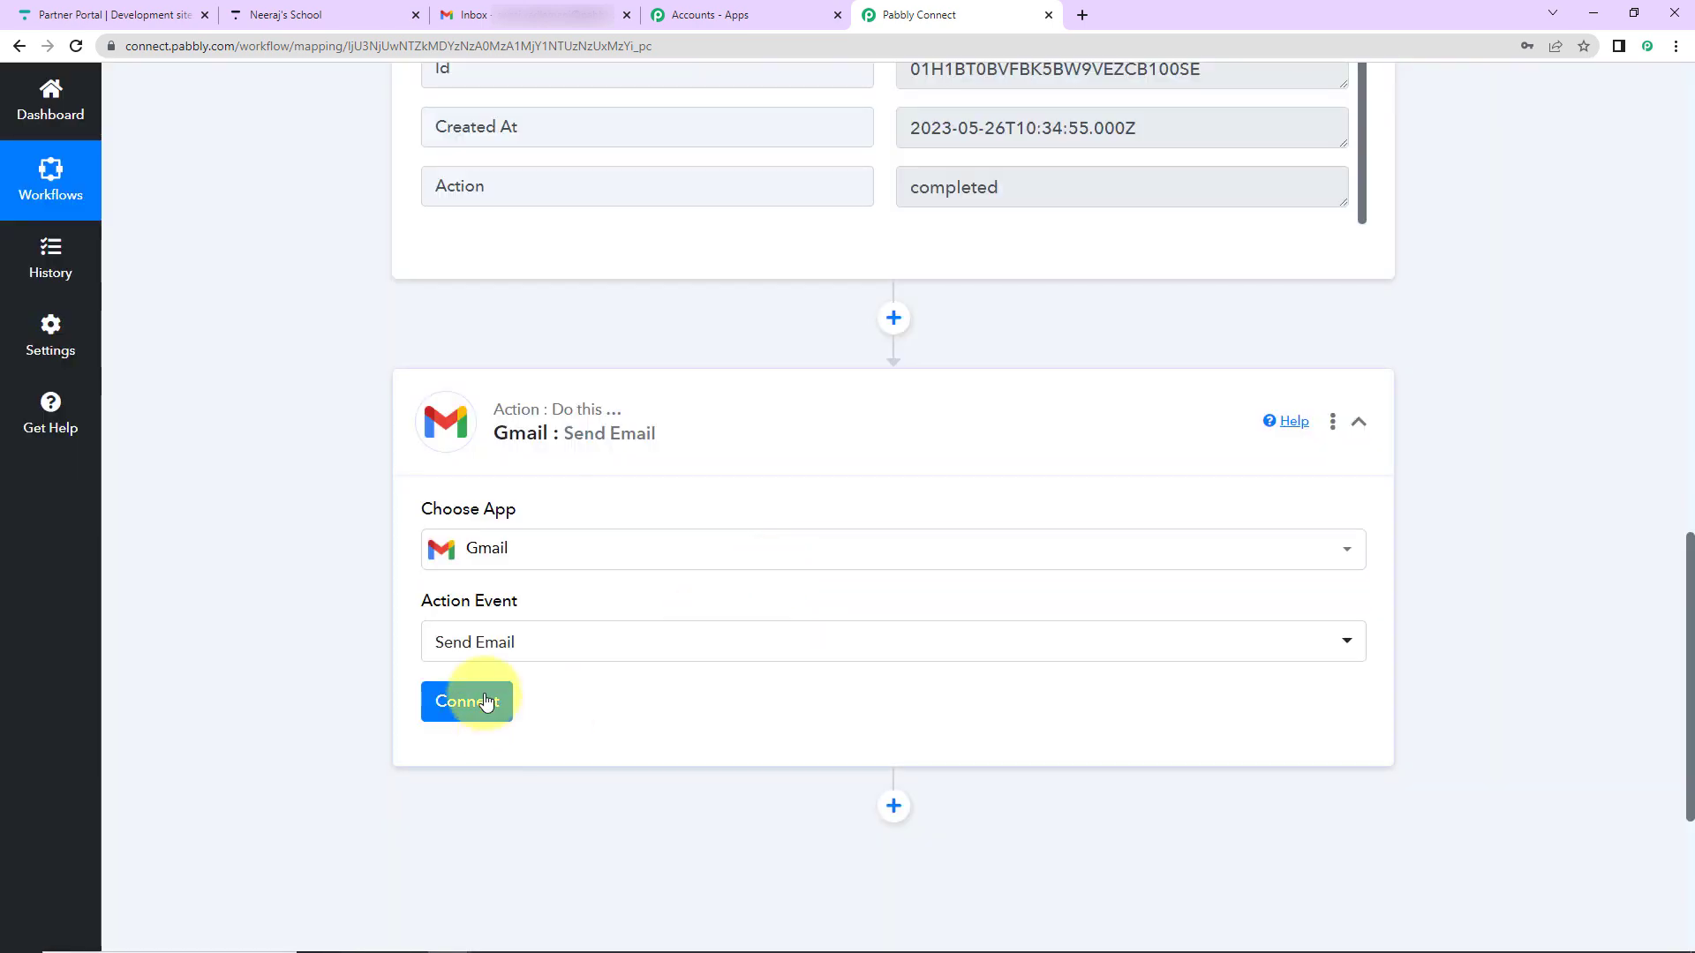
- Add a new Gmail connection and allow Pabbly Connect access to the Google account
{"action": "left_click", "coordinate": [486, 702]}
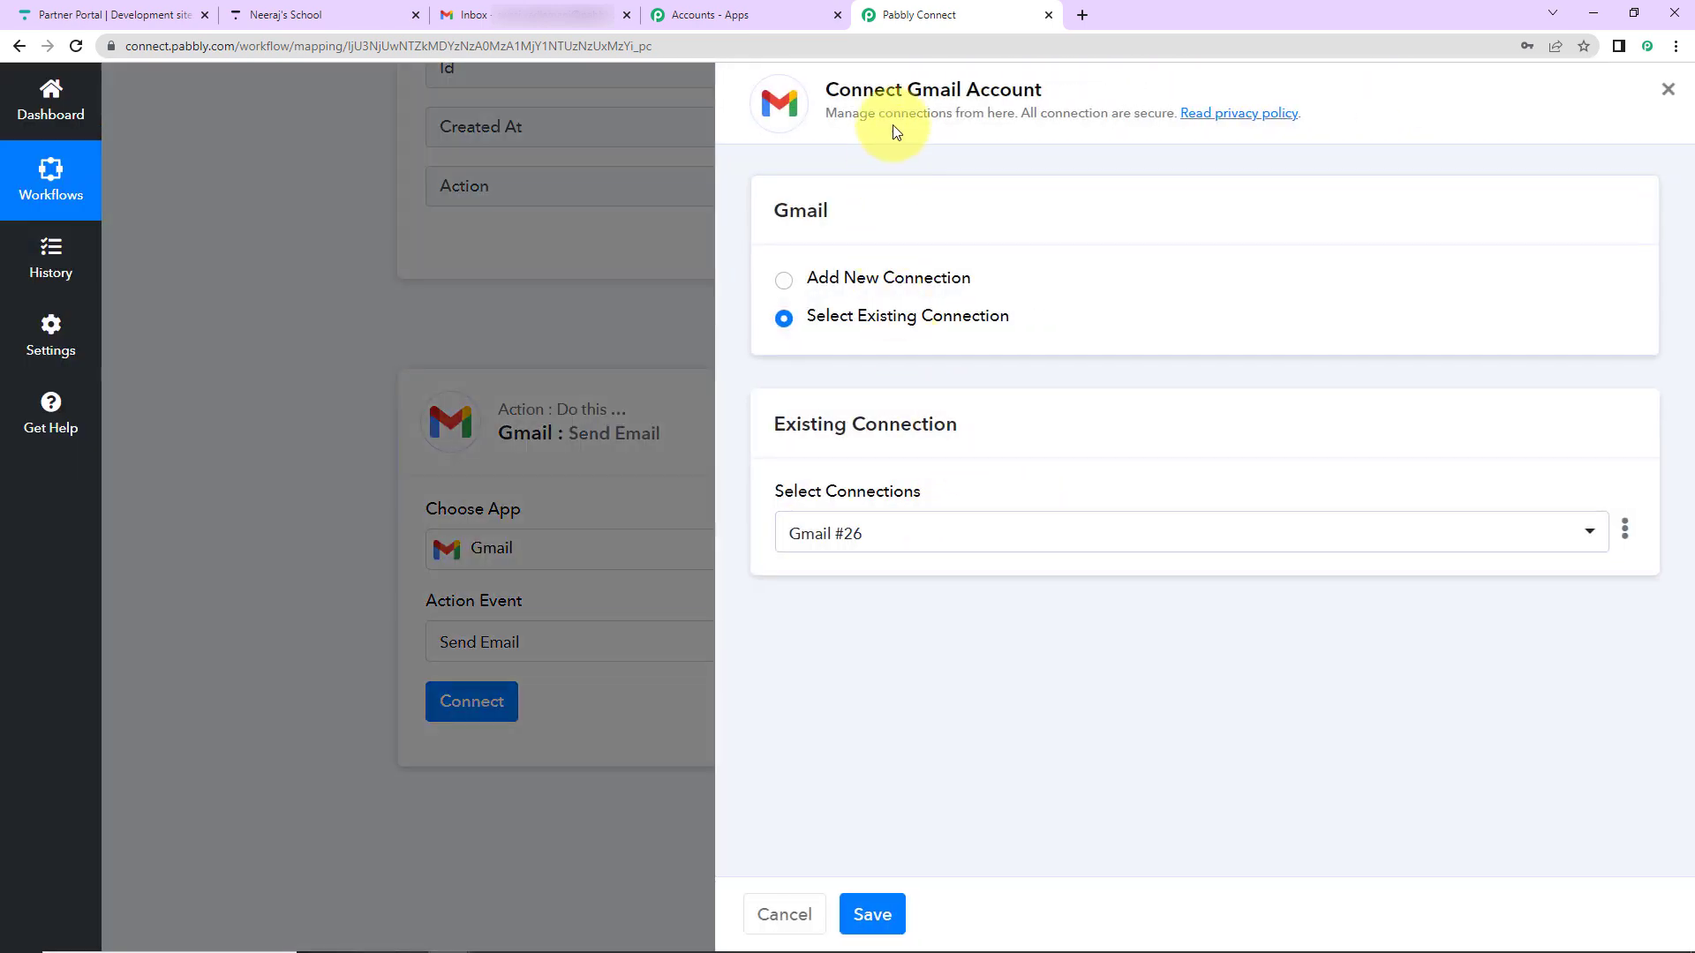
{"action": "left_click_drag", "start_coordinate": [820, 88], "coordinate": [1070, 97]}
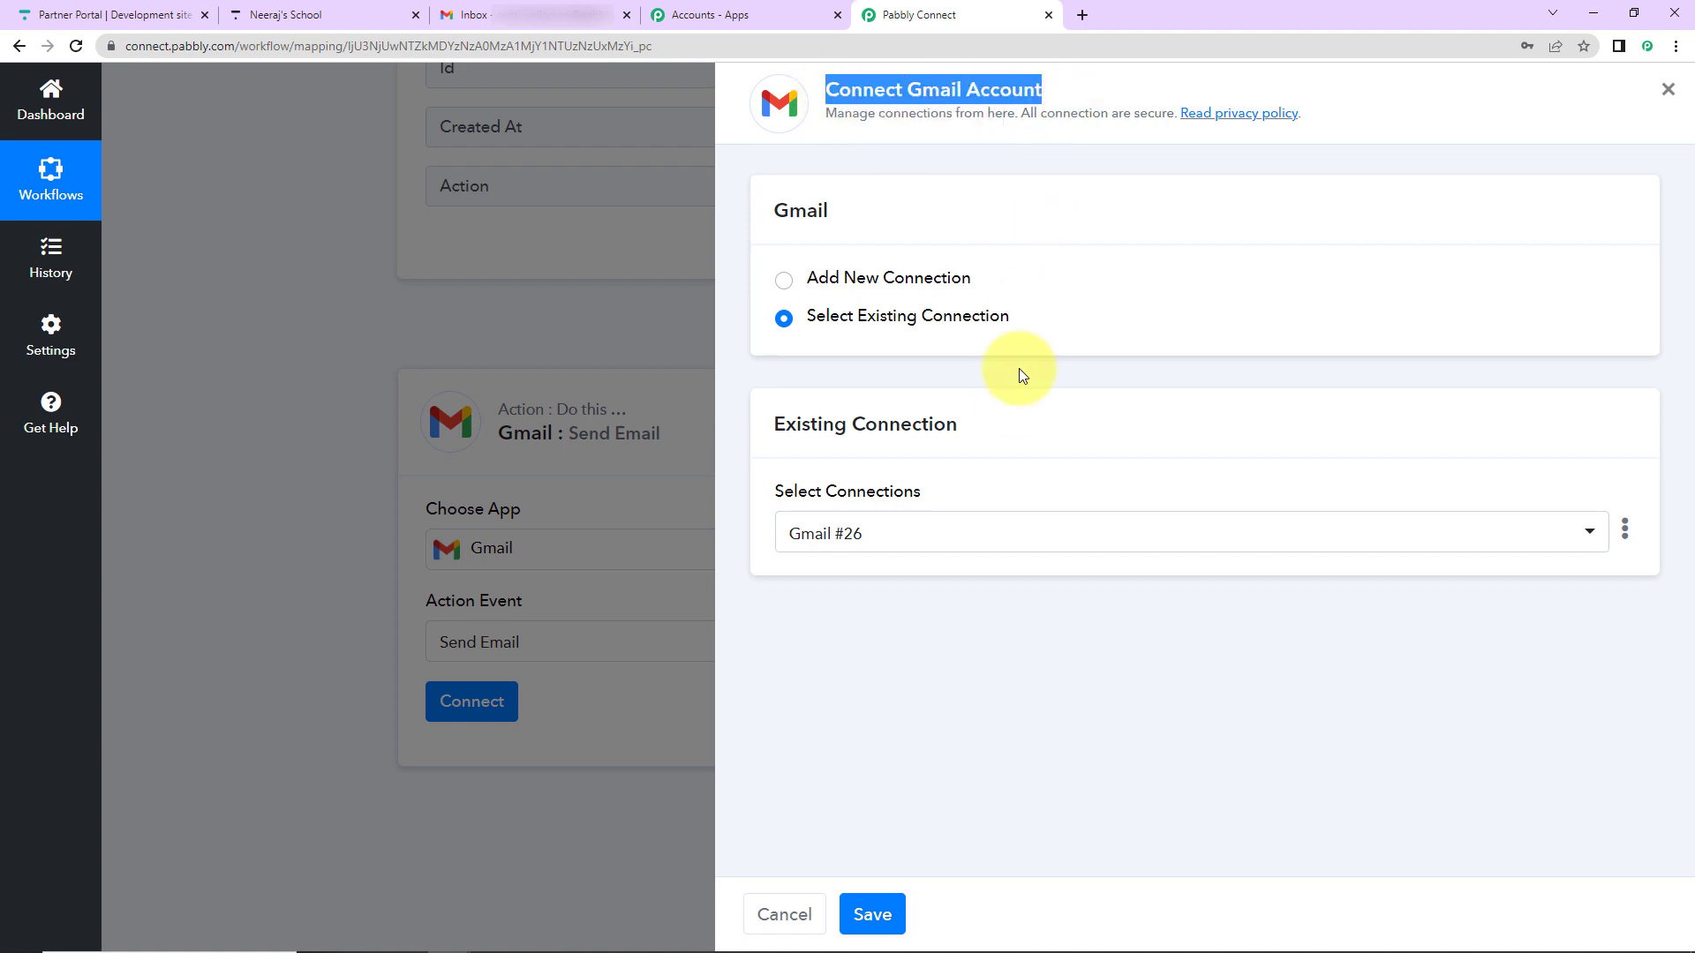
{"action": "left_click", "coordinate": [782, 280]}
{"action": "left_click", "coordinate": [855, 514]}
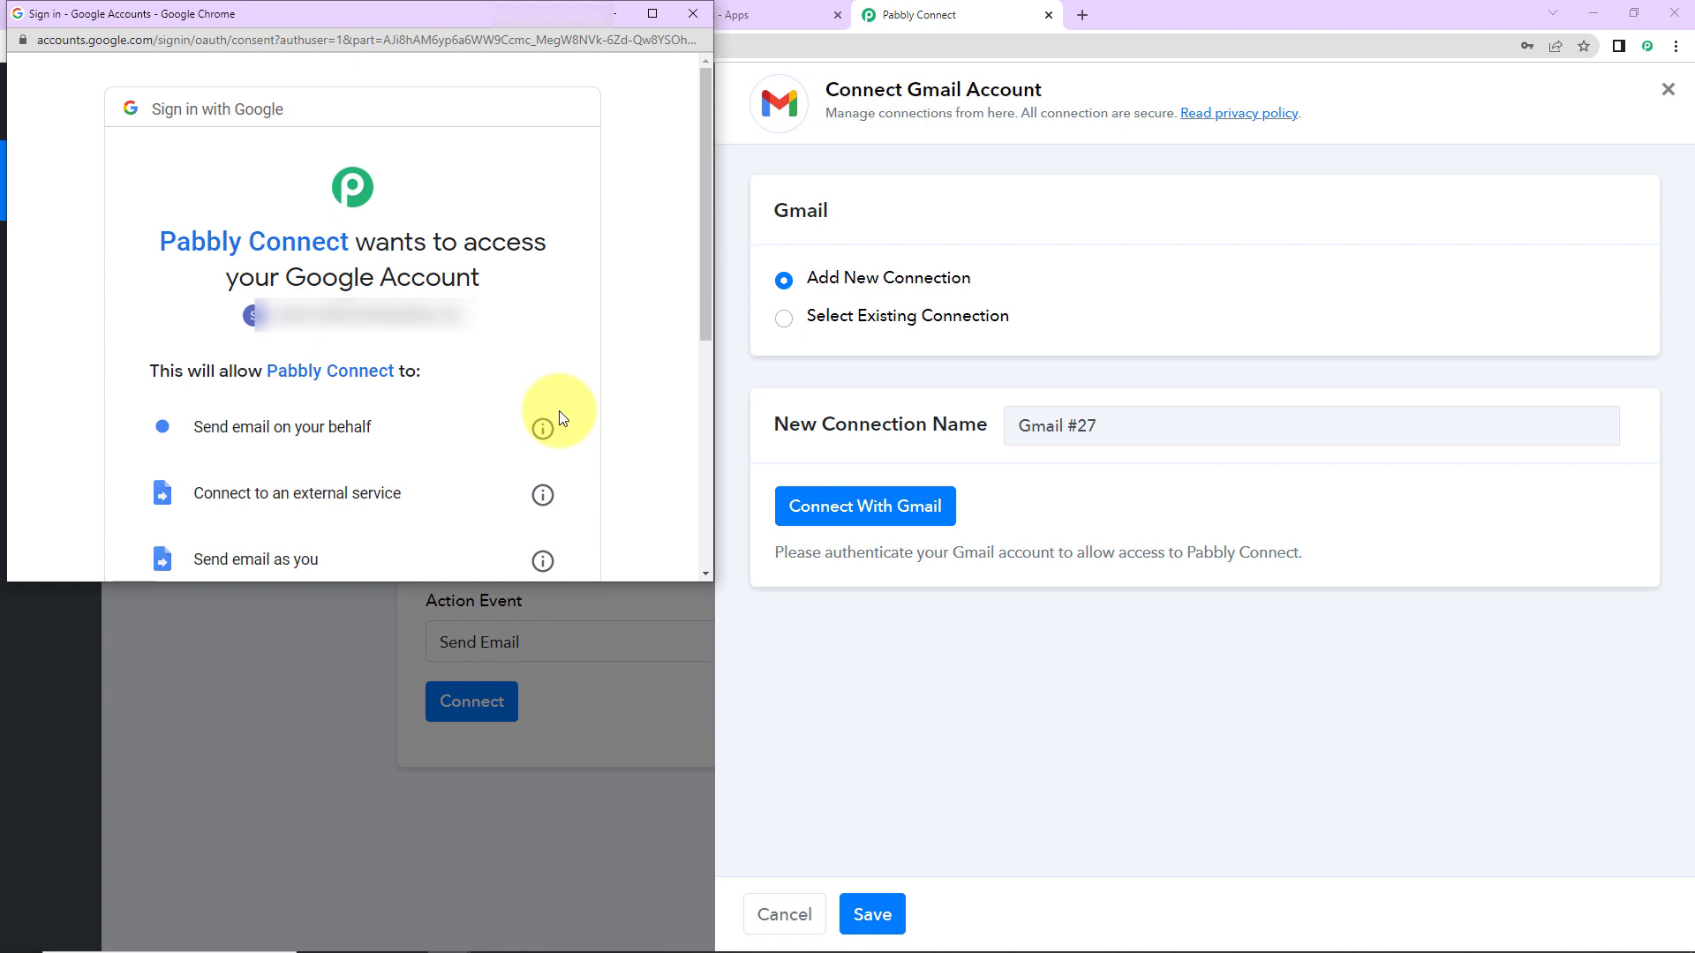
{"action": "scroll", "coordinate": [559, 415], "scroll_direction": "down", "scroll_amount": 5}
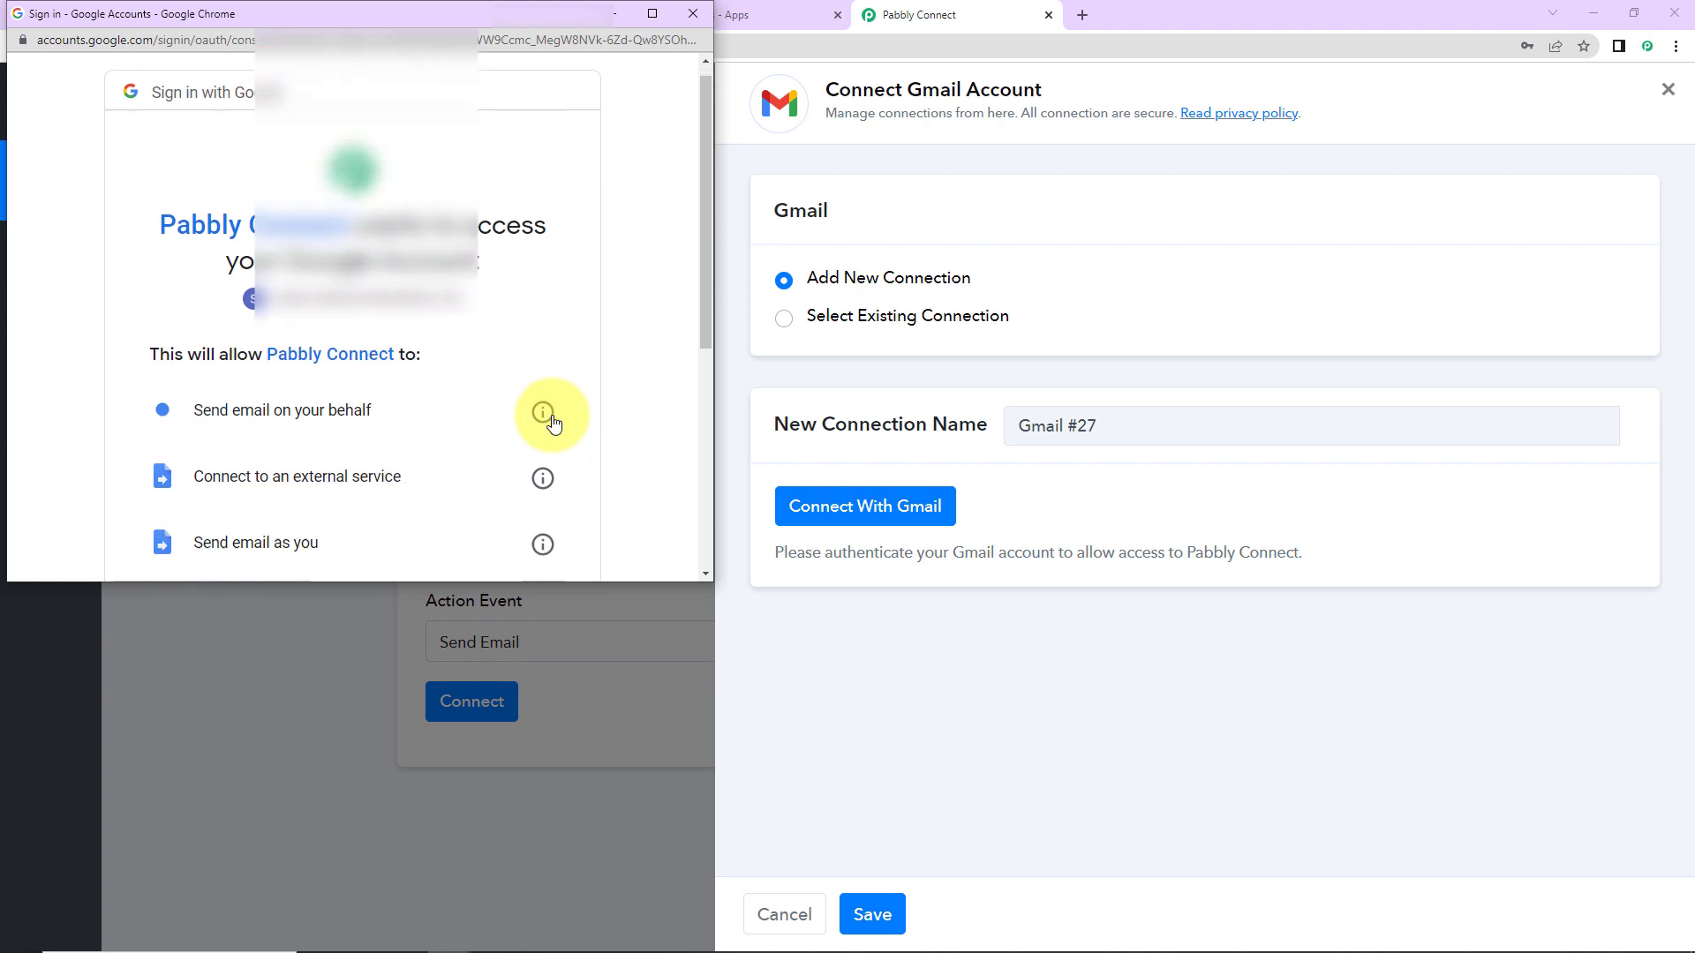
{"action": "left_click", "coordinate": [471, 454]}
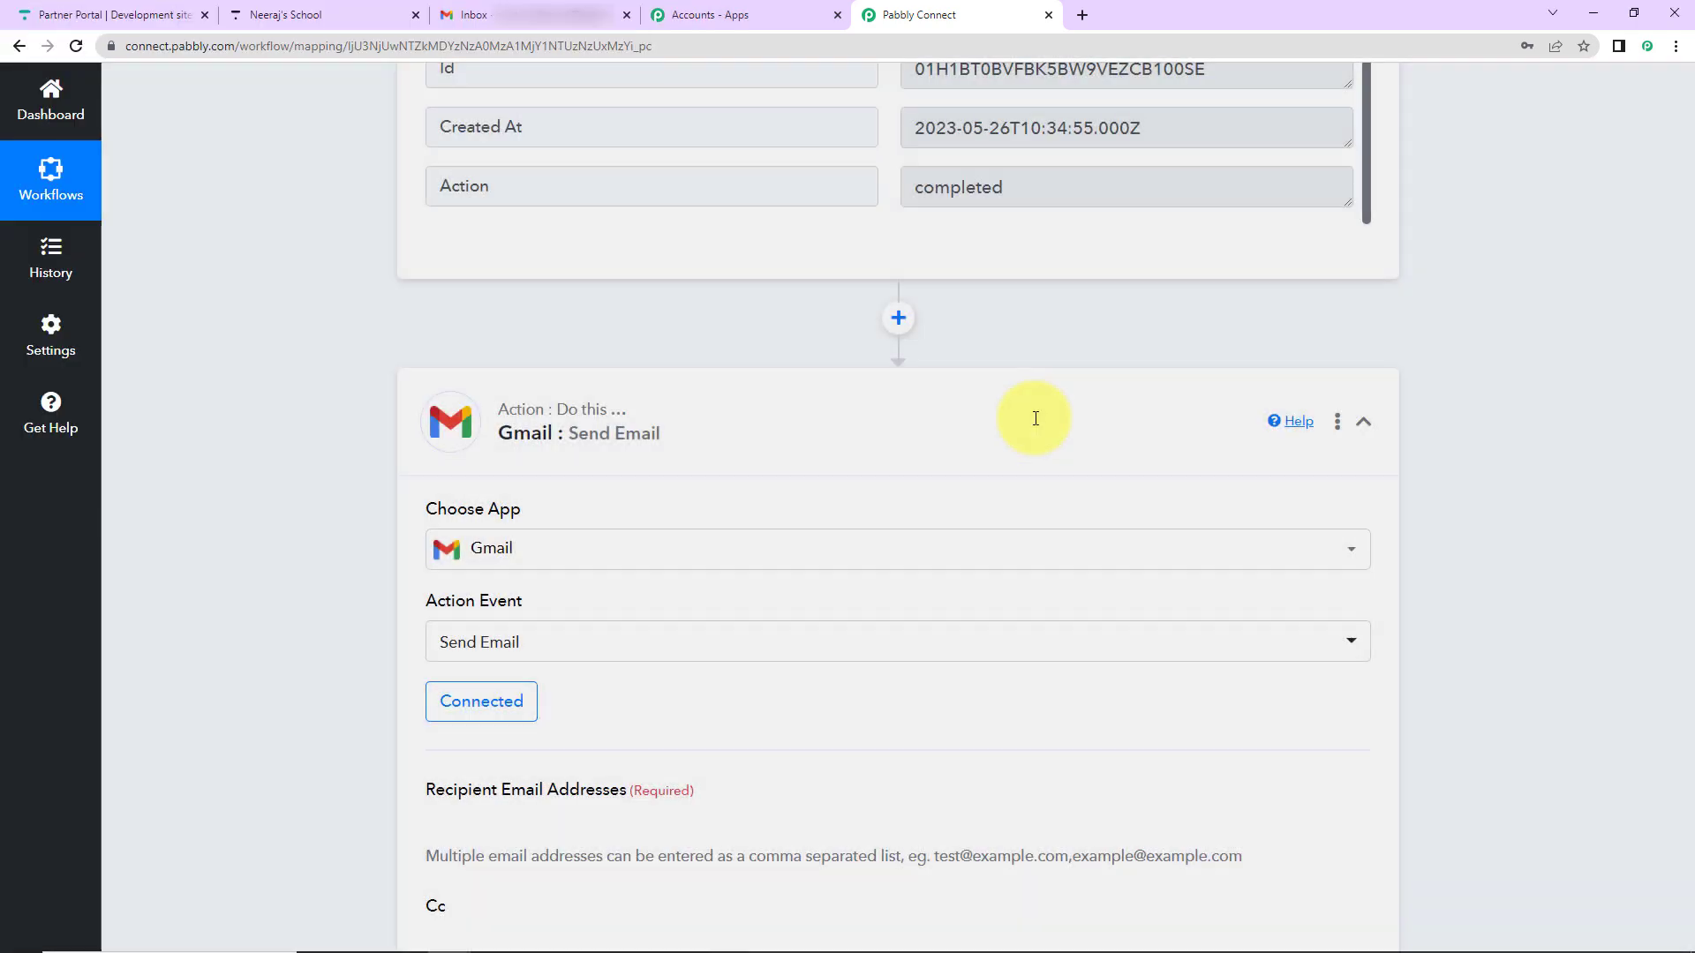
- Enter the admin's email address as the recipient
{"action": "scroll", "coordinate": [839, 582], "scroll_direction": "down", "scroll_amount": 7}
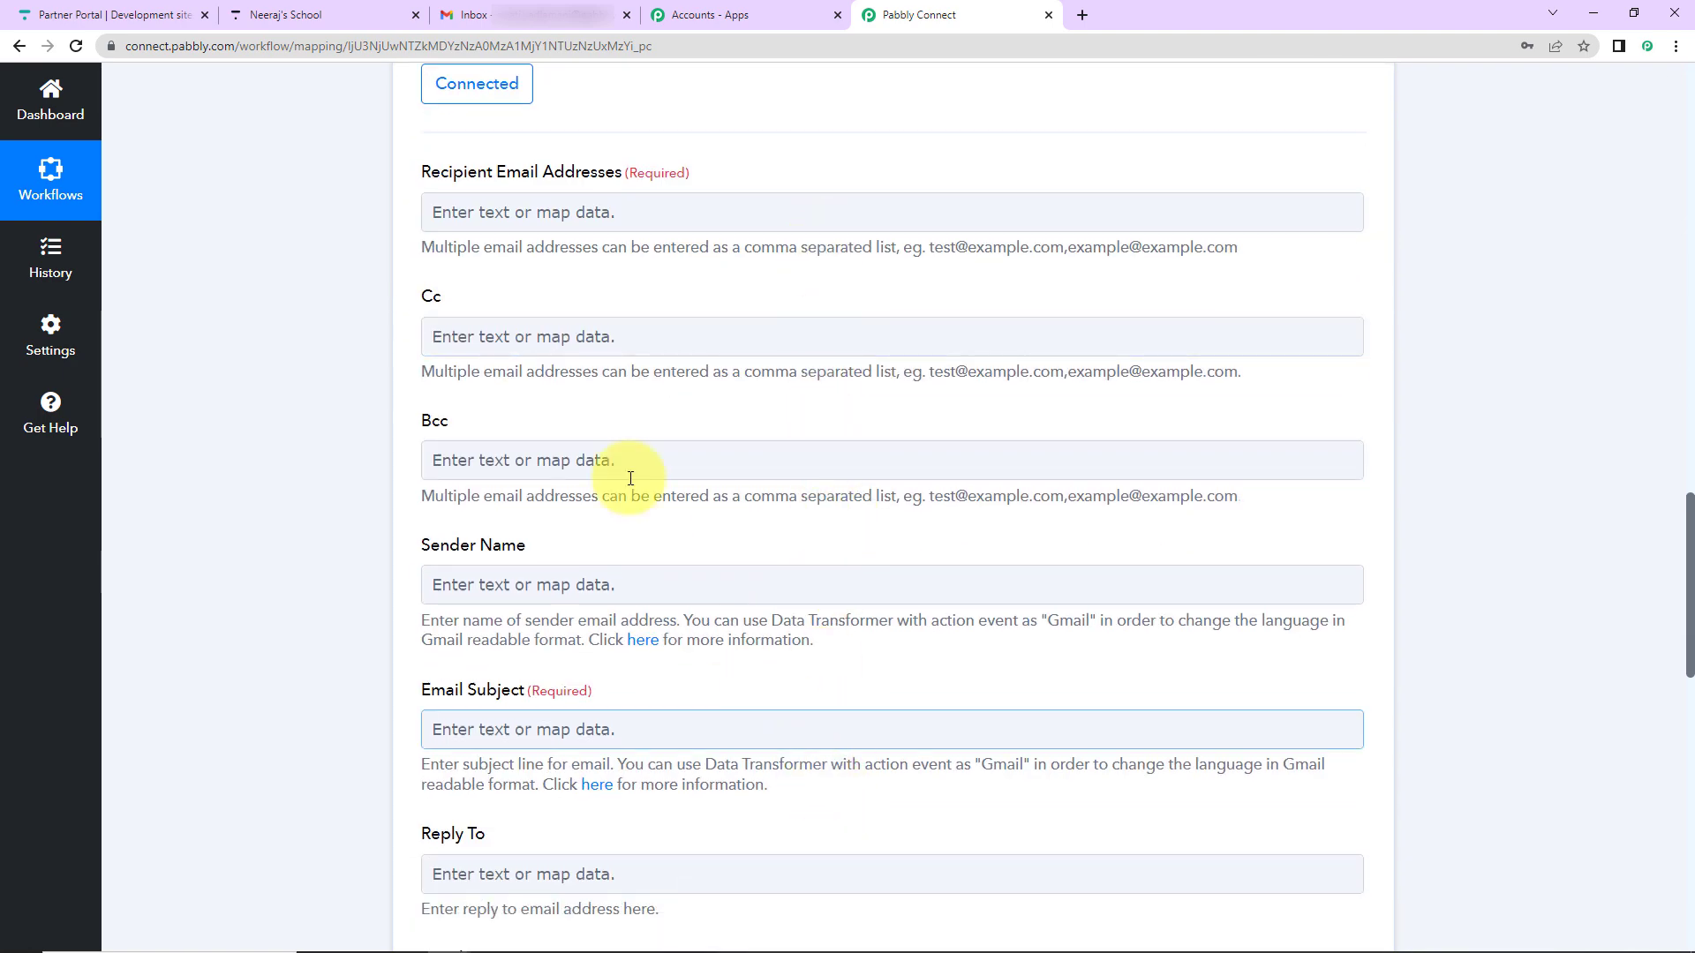
{"action": "left_click", "coordinate": [551, 217]}
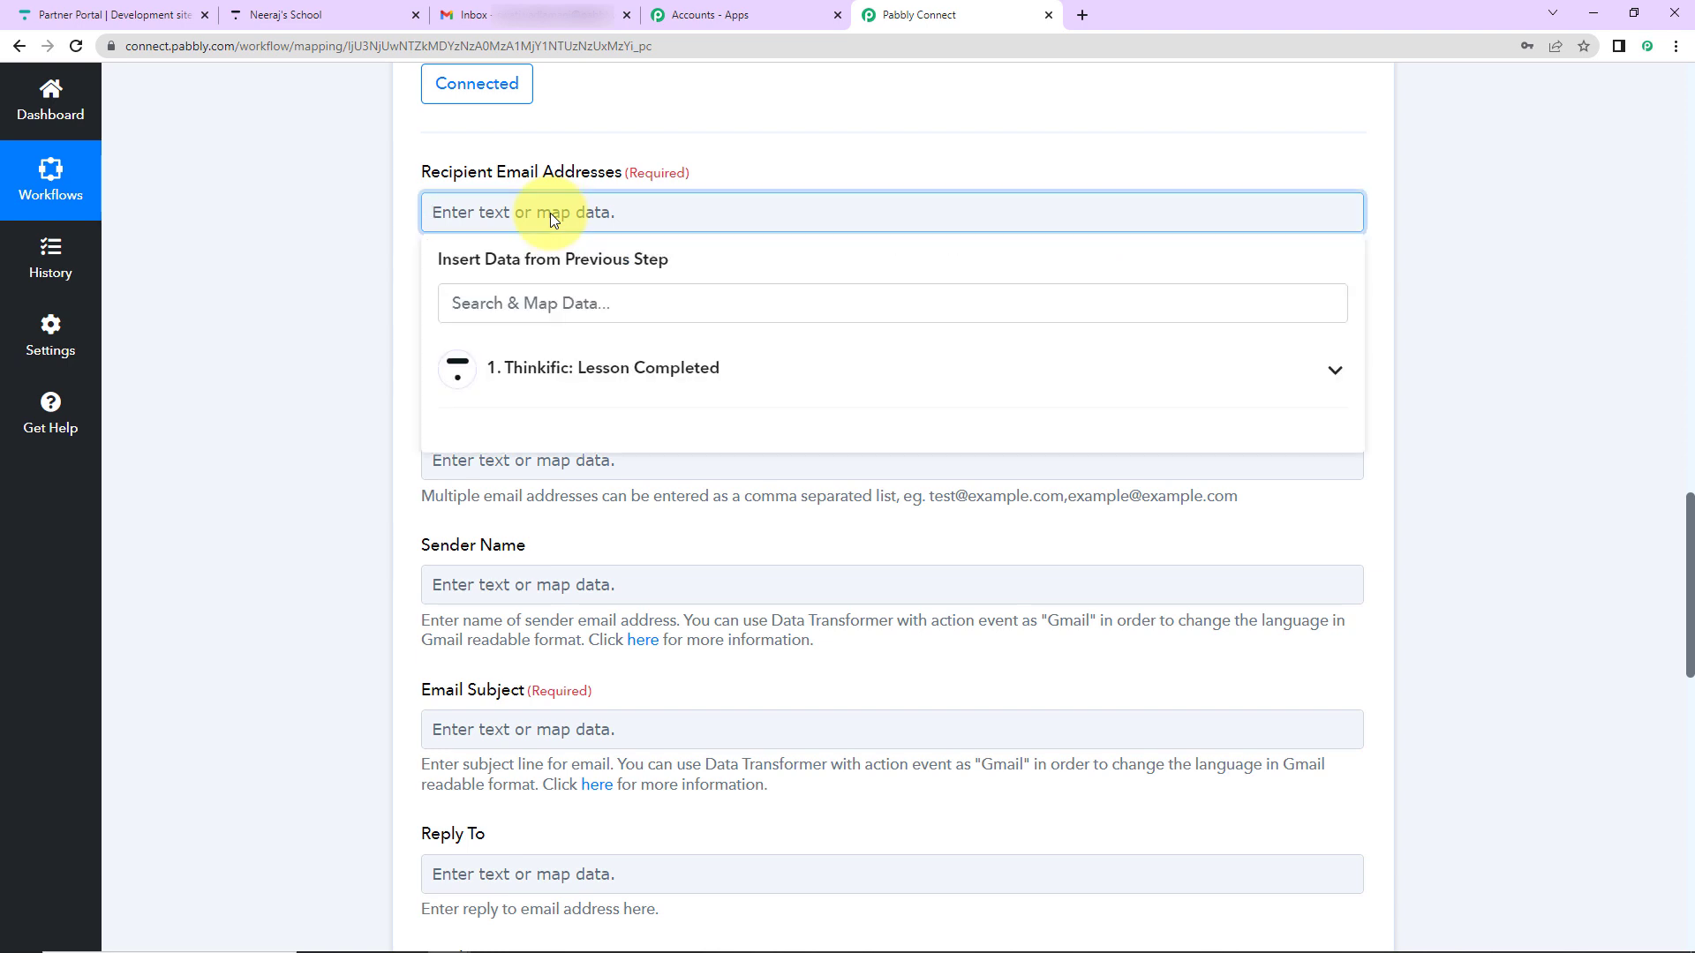
{"action": "left_click", "coordinate": [349, 254]}
{"action": "scroll", "coordinate": [464, 586], "scroll_direction": "down", "scroll_amount": 2}
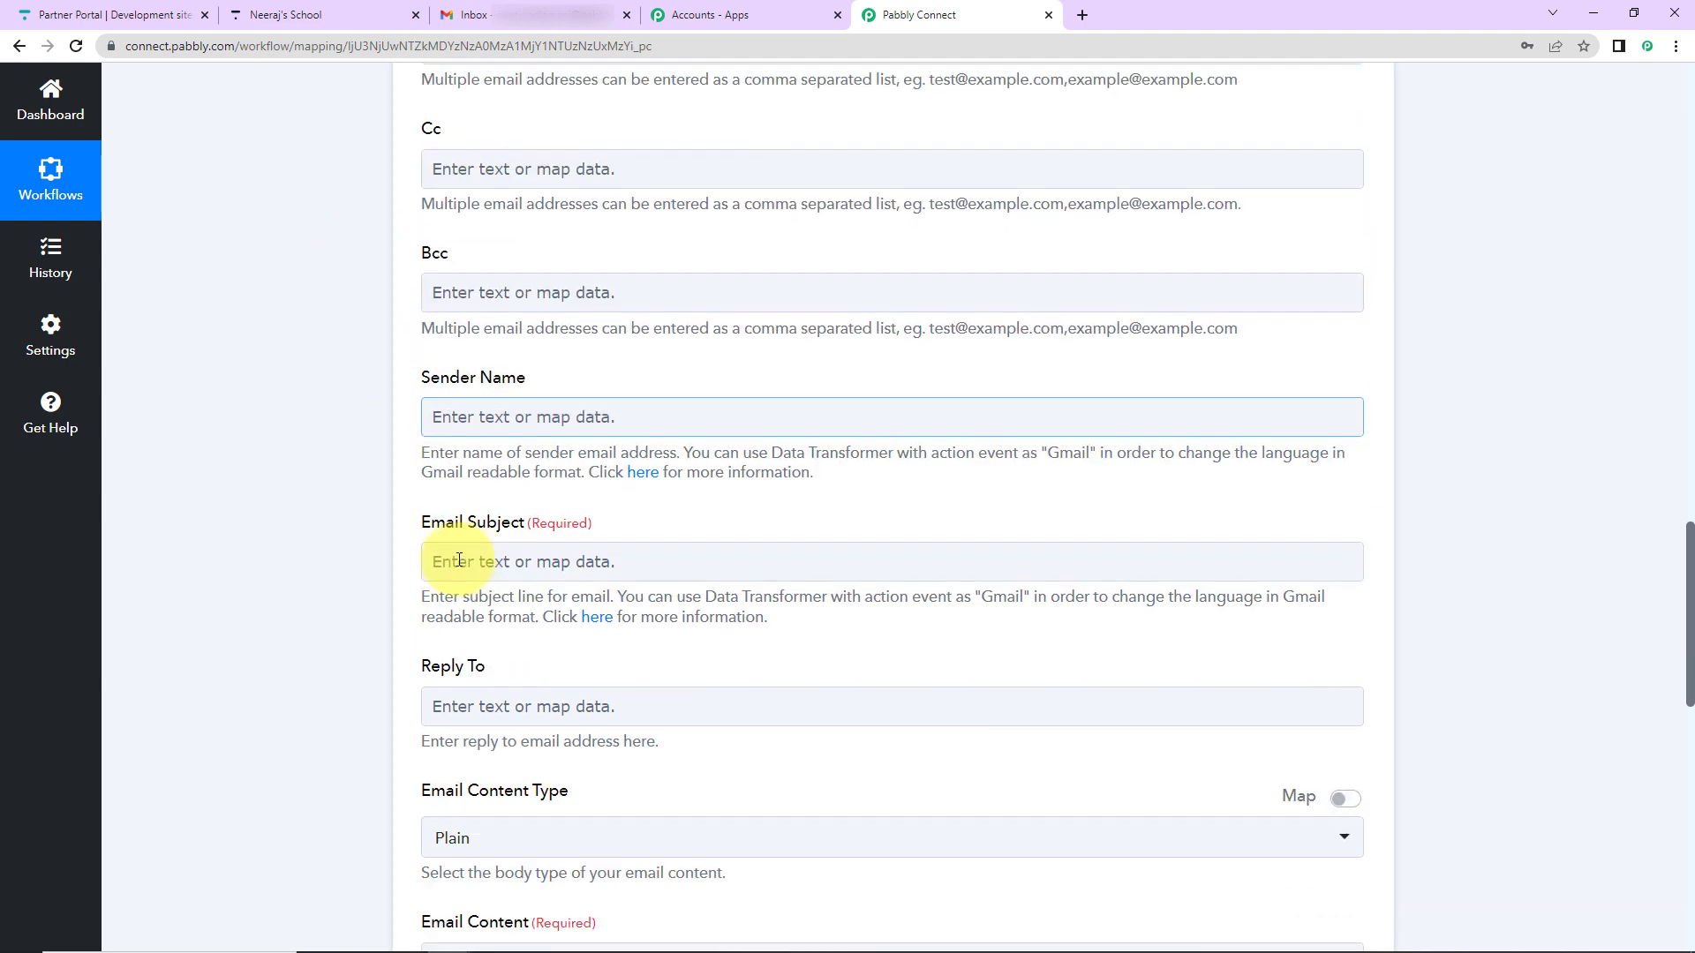
{"action": "left_click", "coordinate": [511, 256]}
{"action": "left_click", "coordinate": [339, 339]}
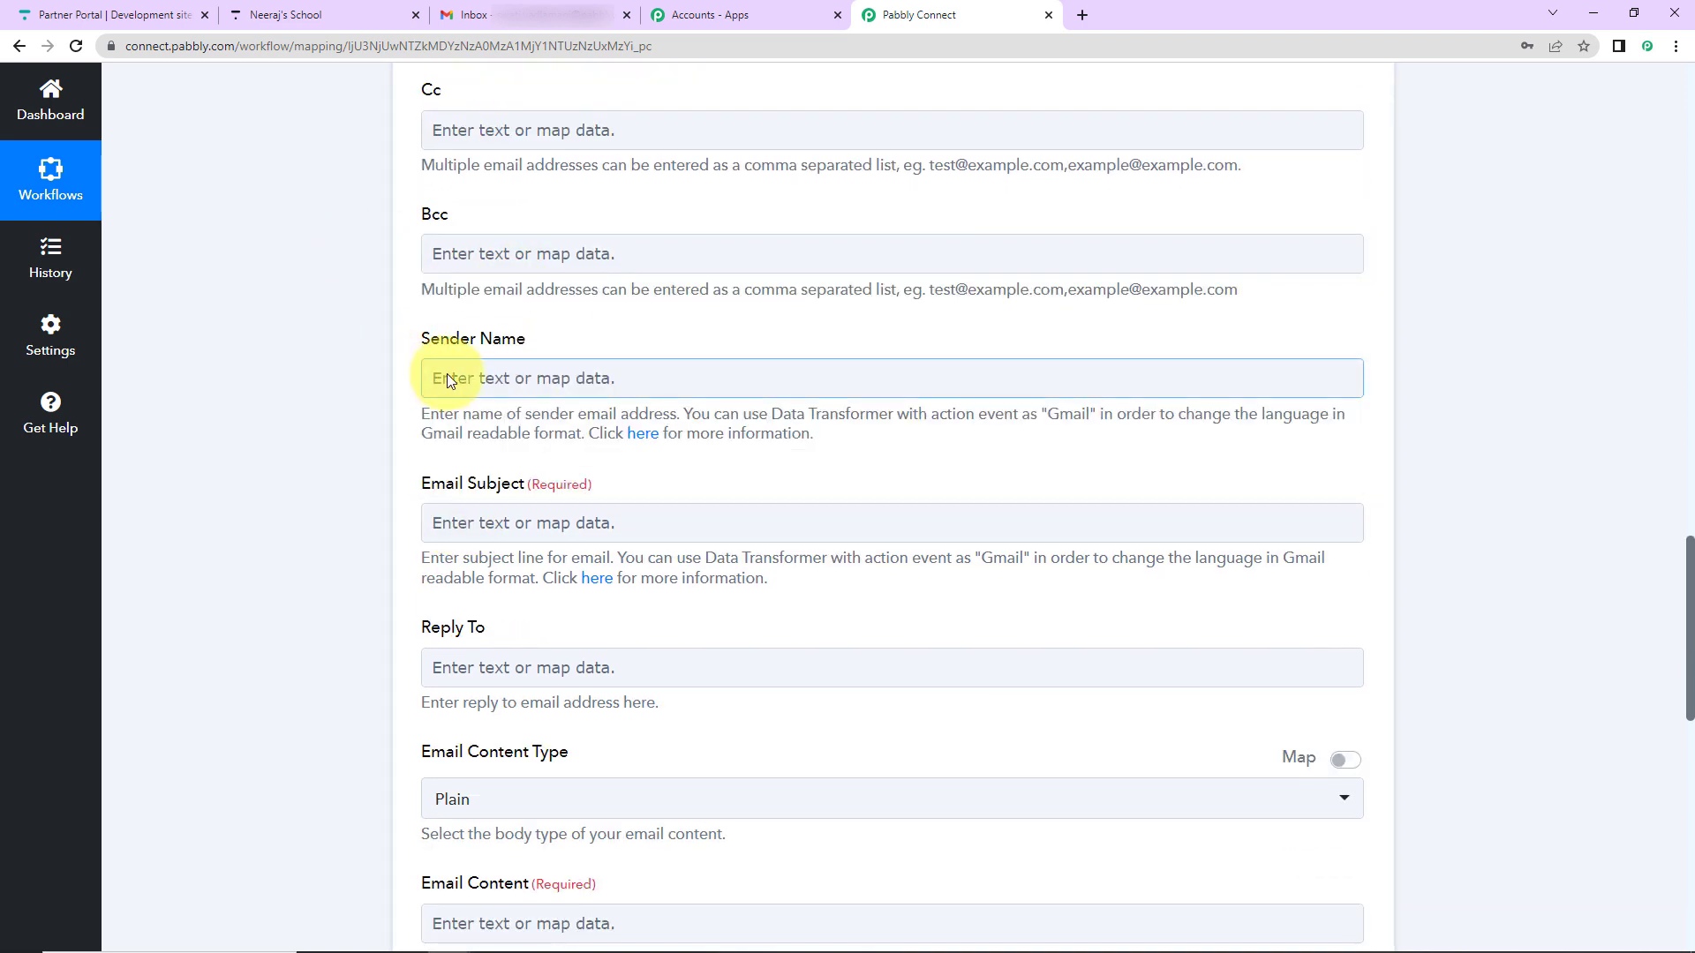
- Set sender name 'Pabbly Connect' and subject 'Lesson Completed Alert!'
{"action": "left_click", "coordinate": [447, 373]}
{"action": "type", "text": "Pabbly "}
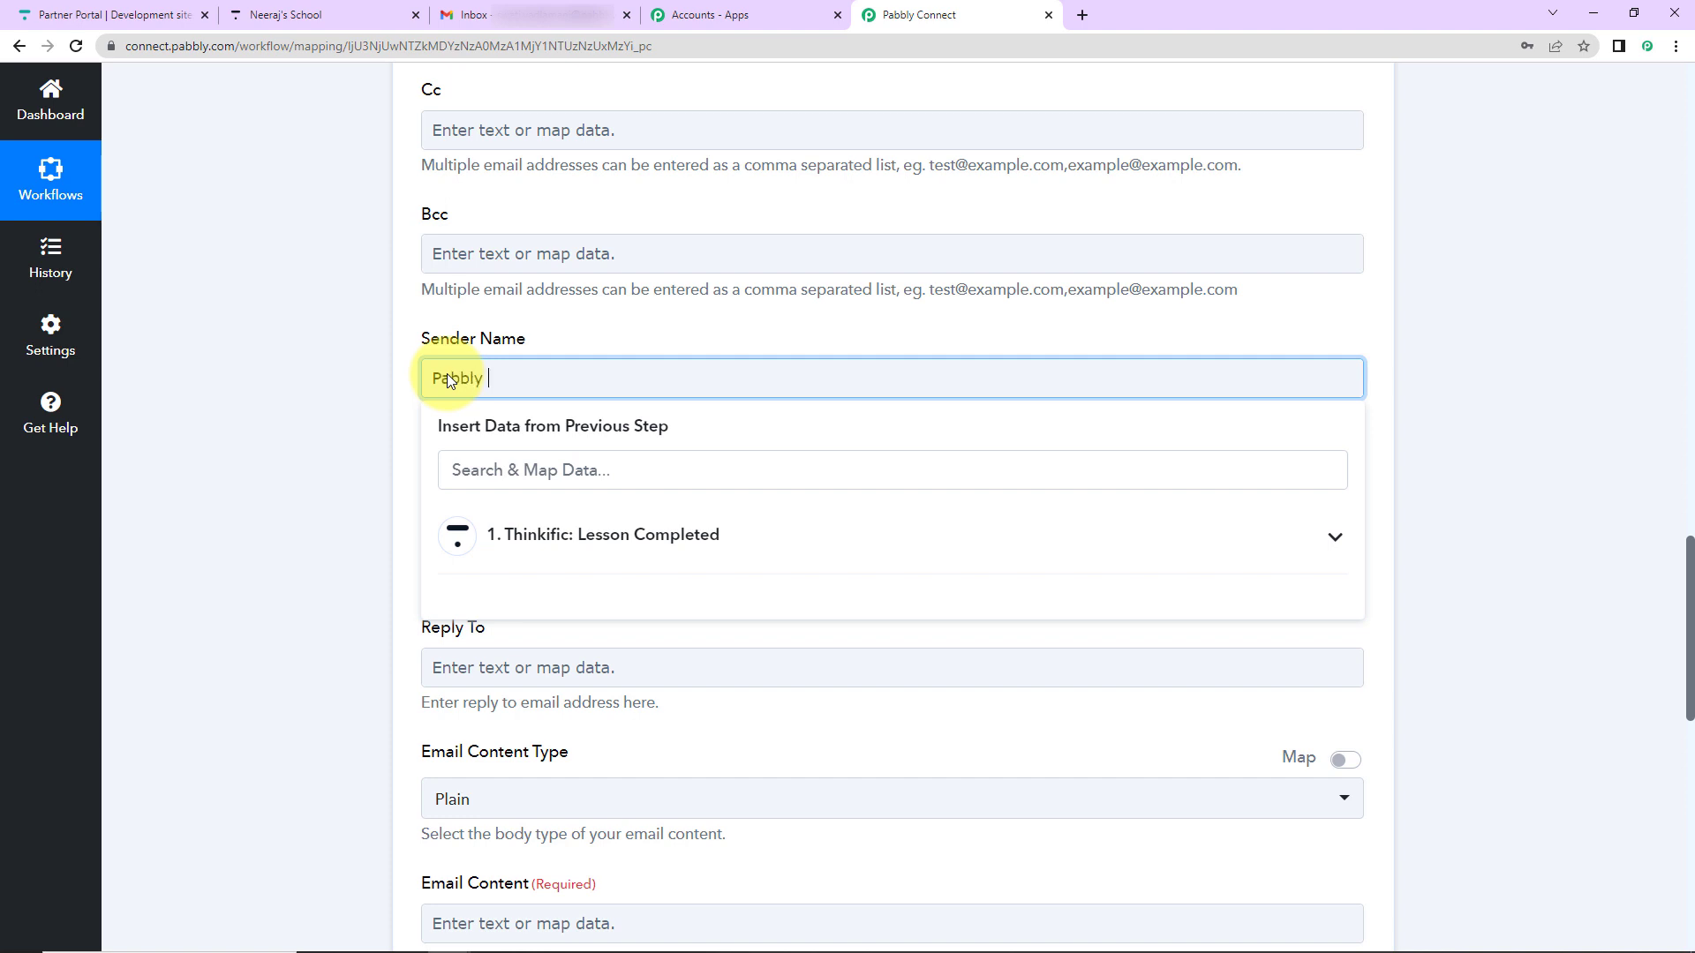
{"action": "type", "text": "Connect"}
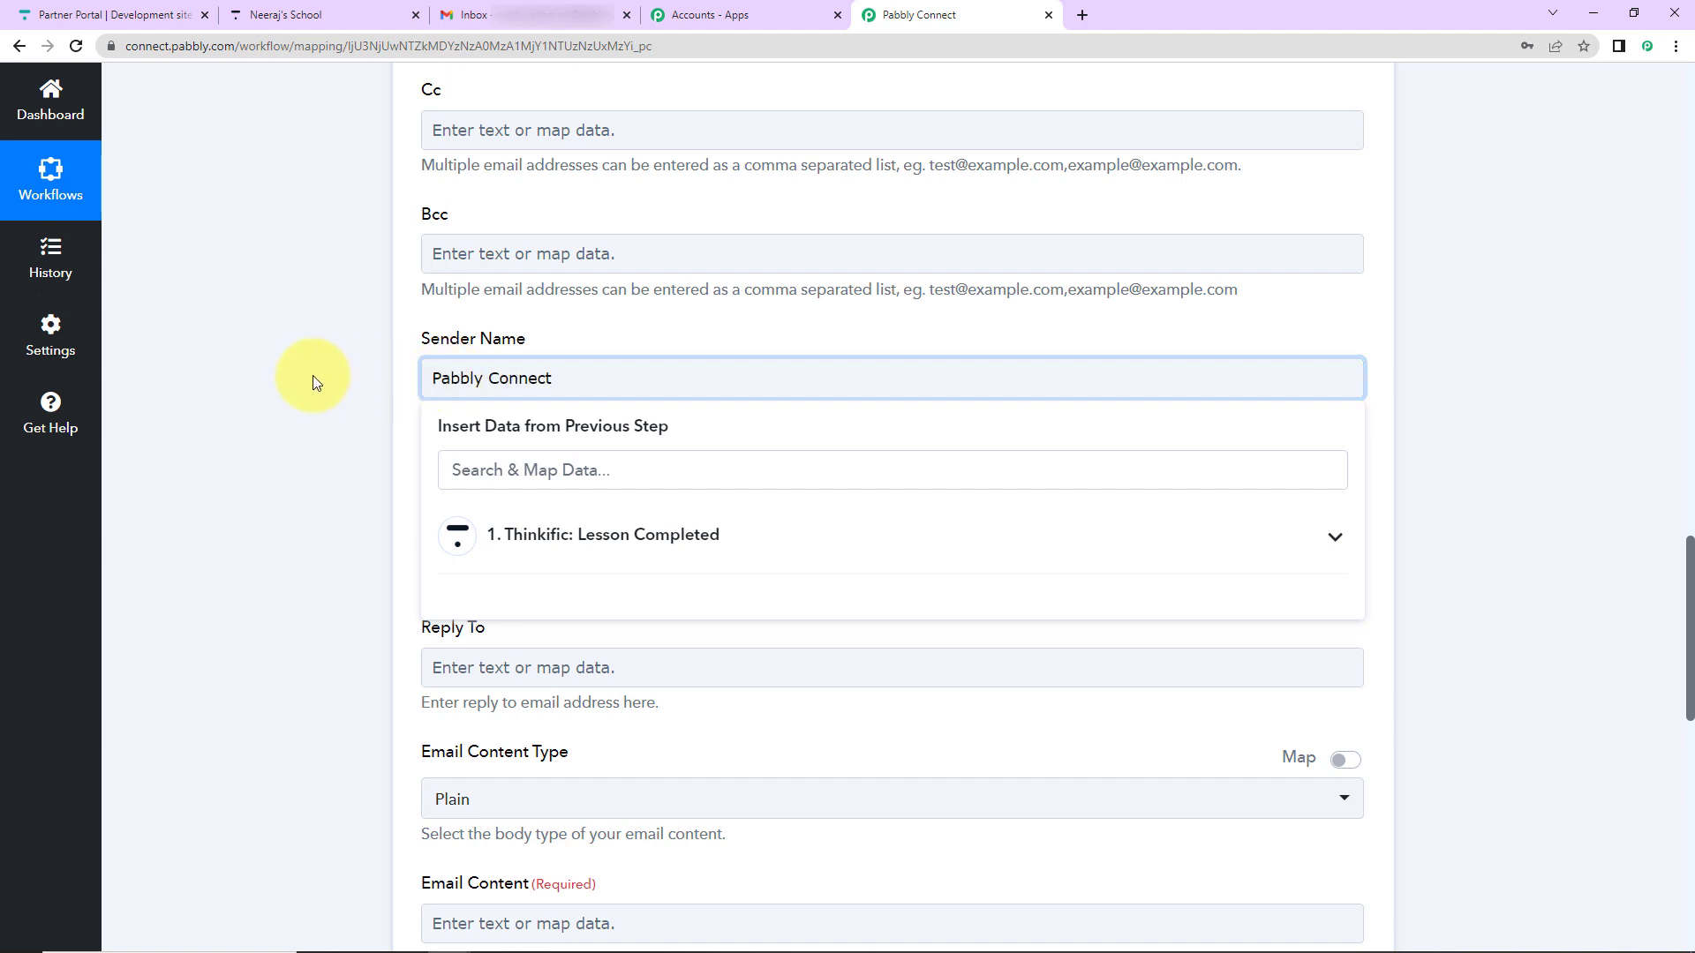
{"action": "left_click", "coordinate": [313, 374]}
{"action": "scroll", "coordinate": [423, 340], "scroll_direction": "down", "scroll_amount": 2}
{"action": "left_click", "coordinate": [473, 315]}
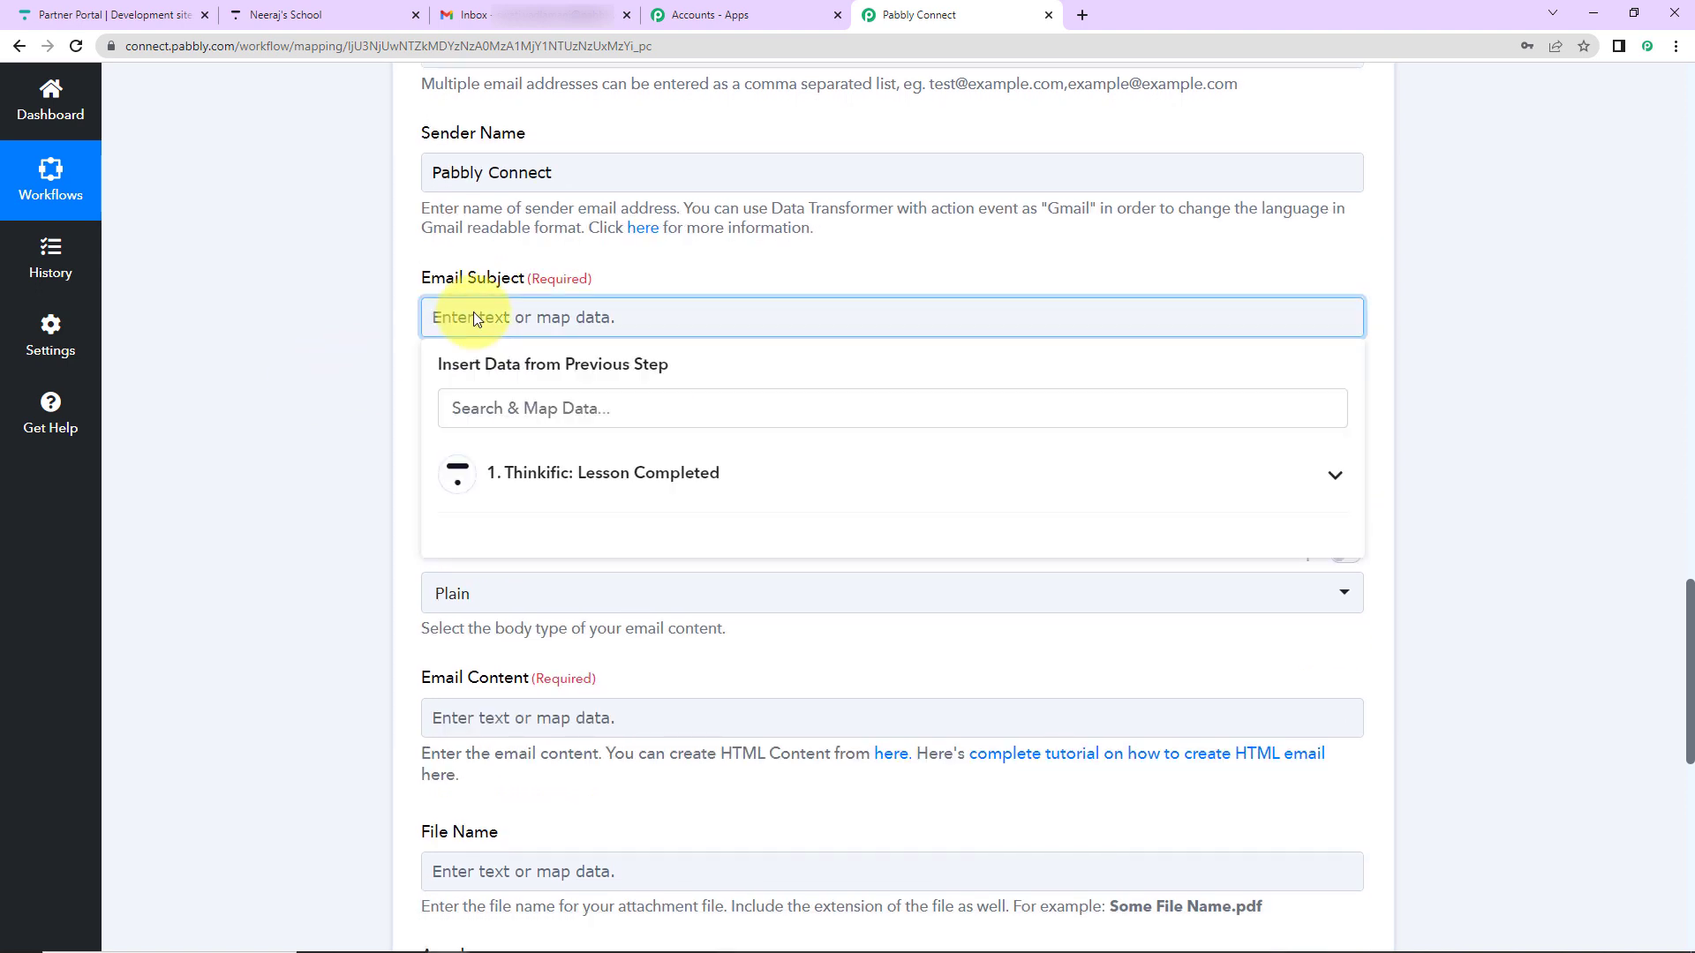
{"action": "type", "text": "Lesson Completed Alert!"}
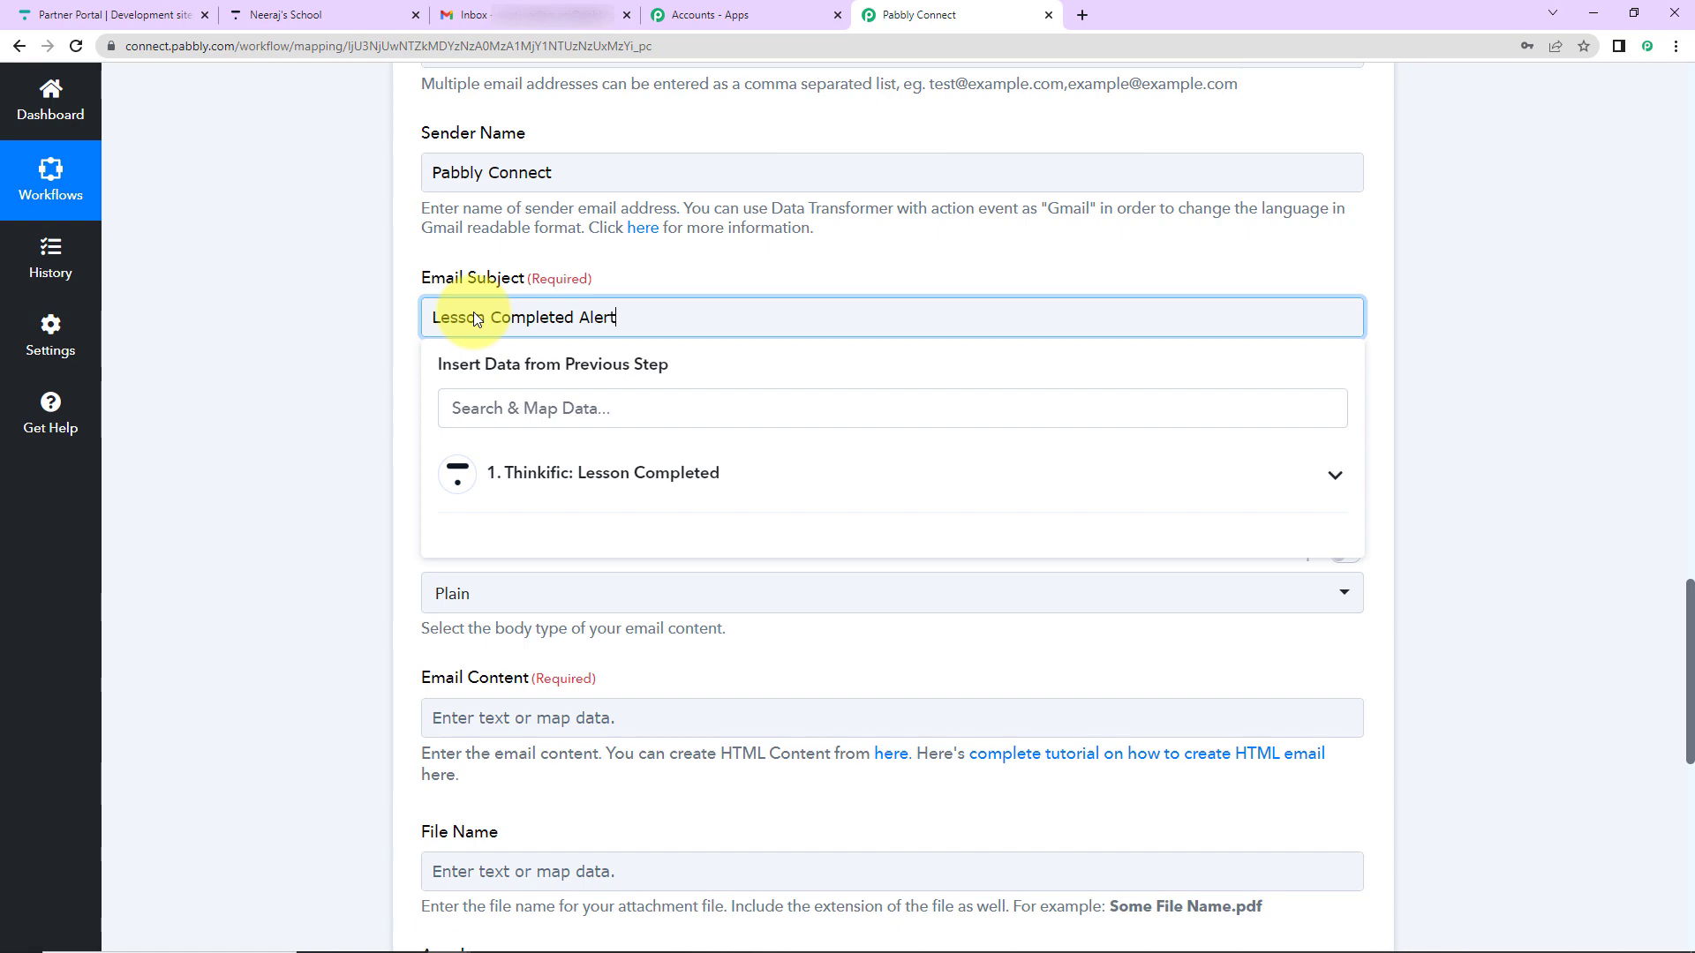
{"action": "scroll", "coordinate": [433, 480], "scroll_direction": "down", "scroll_amount": 3}
- Begin the email body with the student's mapped first and last name and 'has completed the first chap…'
{"action": "left_click", "coordinate": [491, 305]}
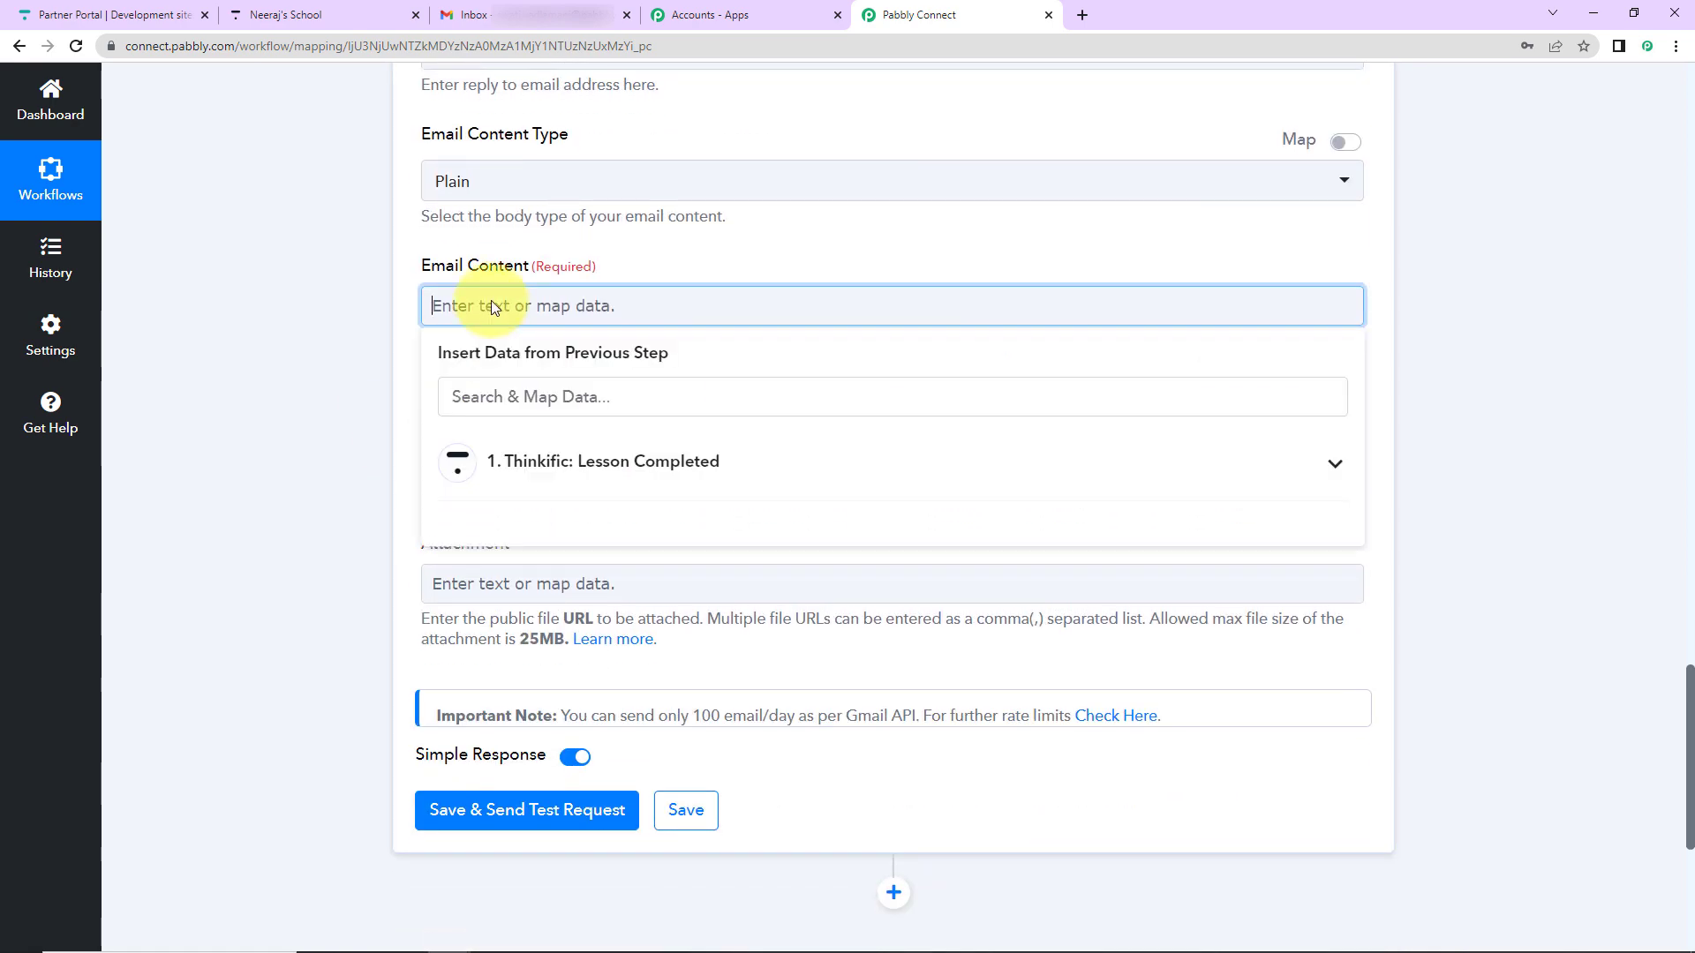
{"action": "type", "text": "Th"}
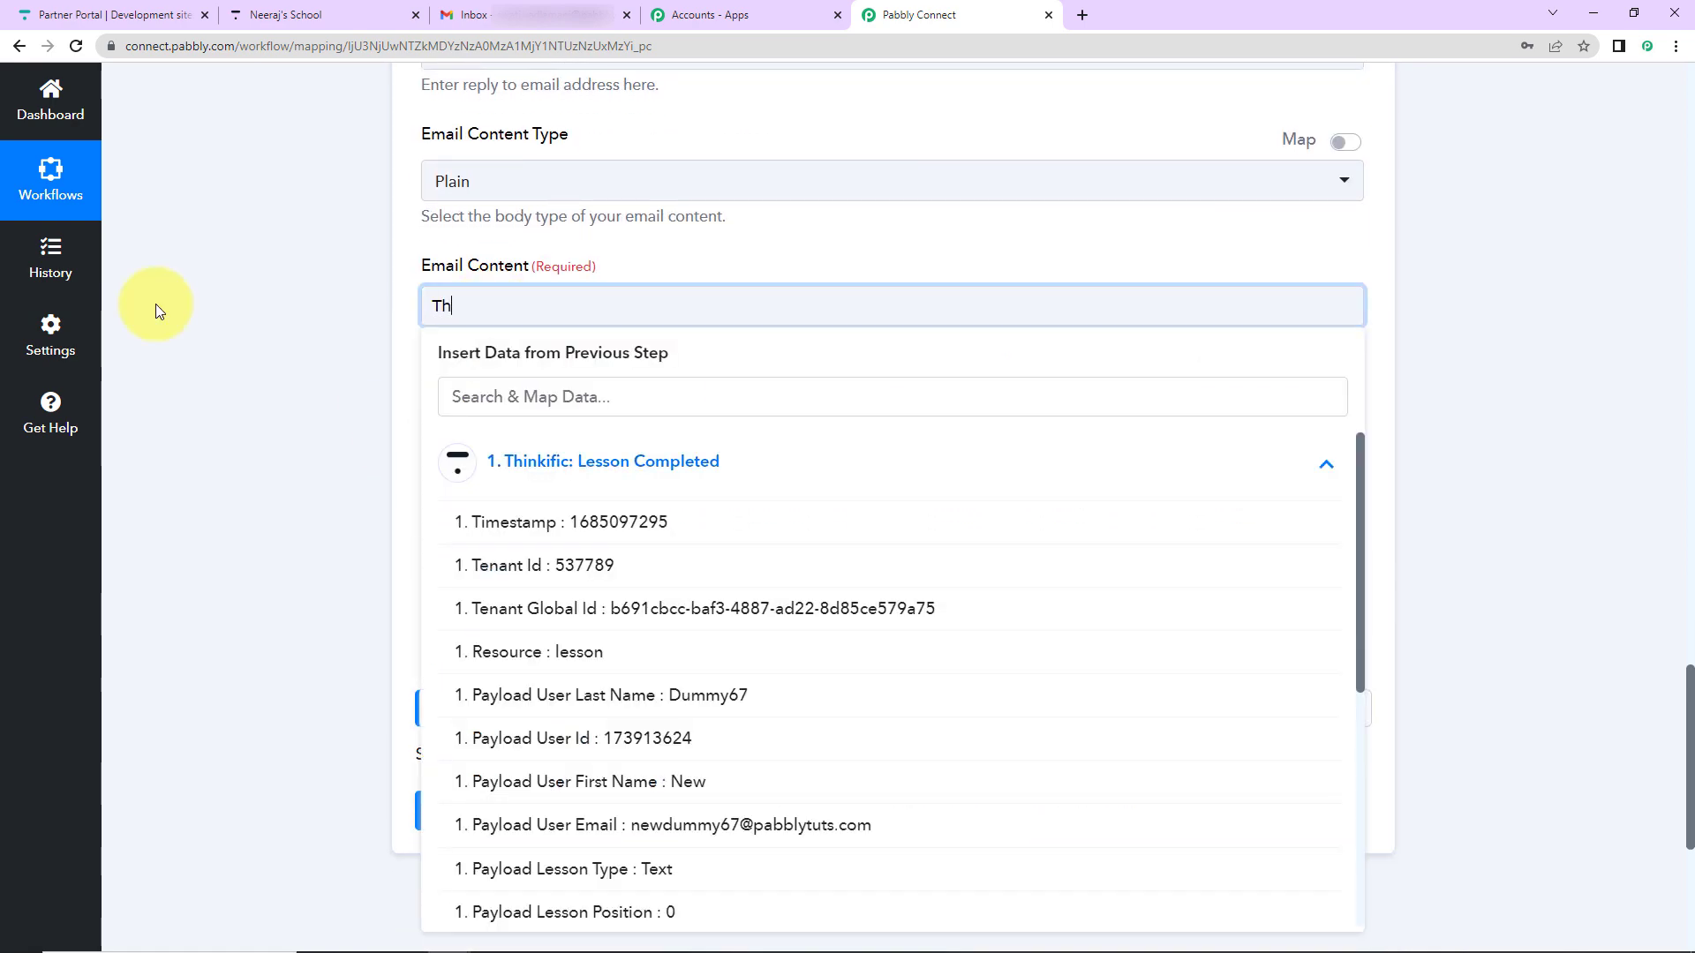
{"action": "type", "text": "inkific User -"}
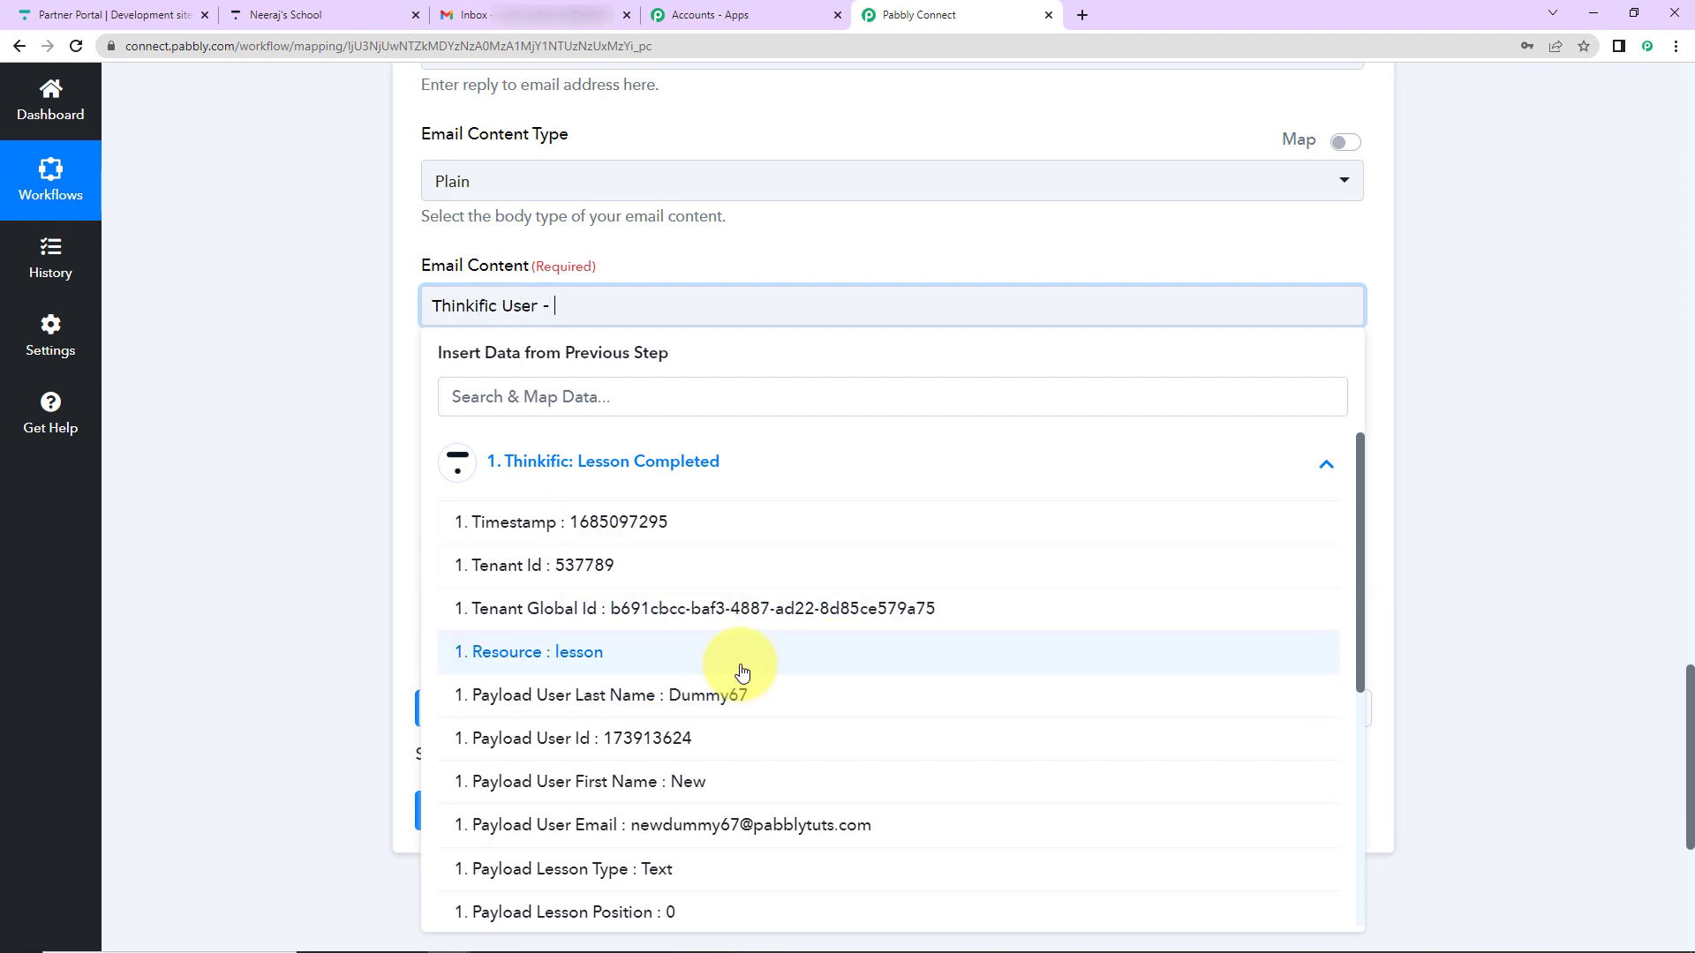
{"action": "left_click", "coordinate": [631, 783]}
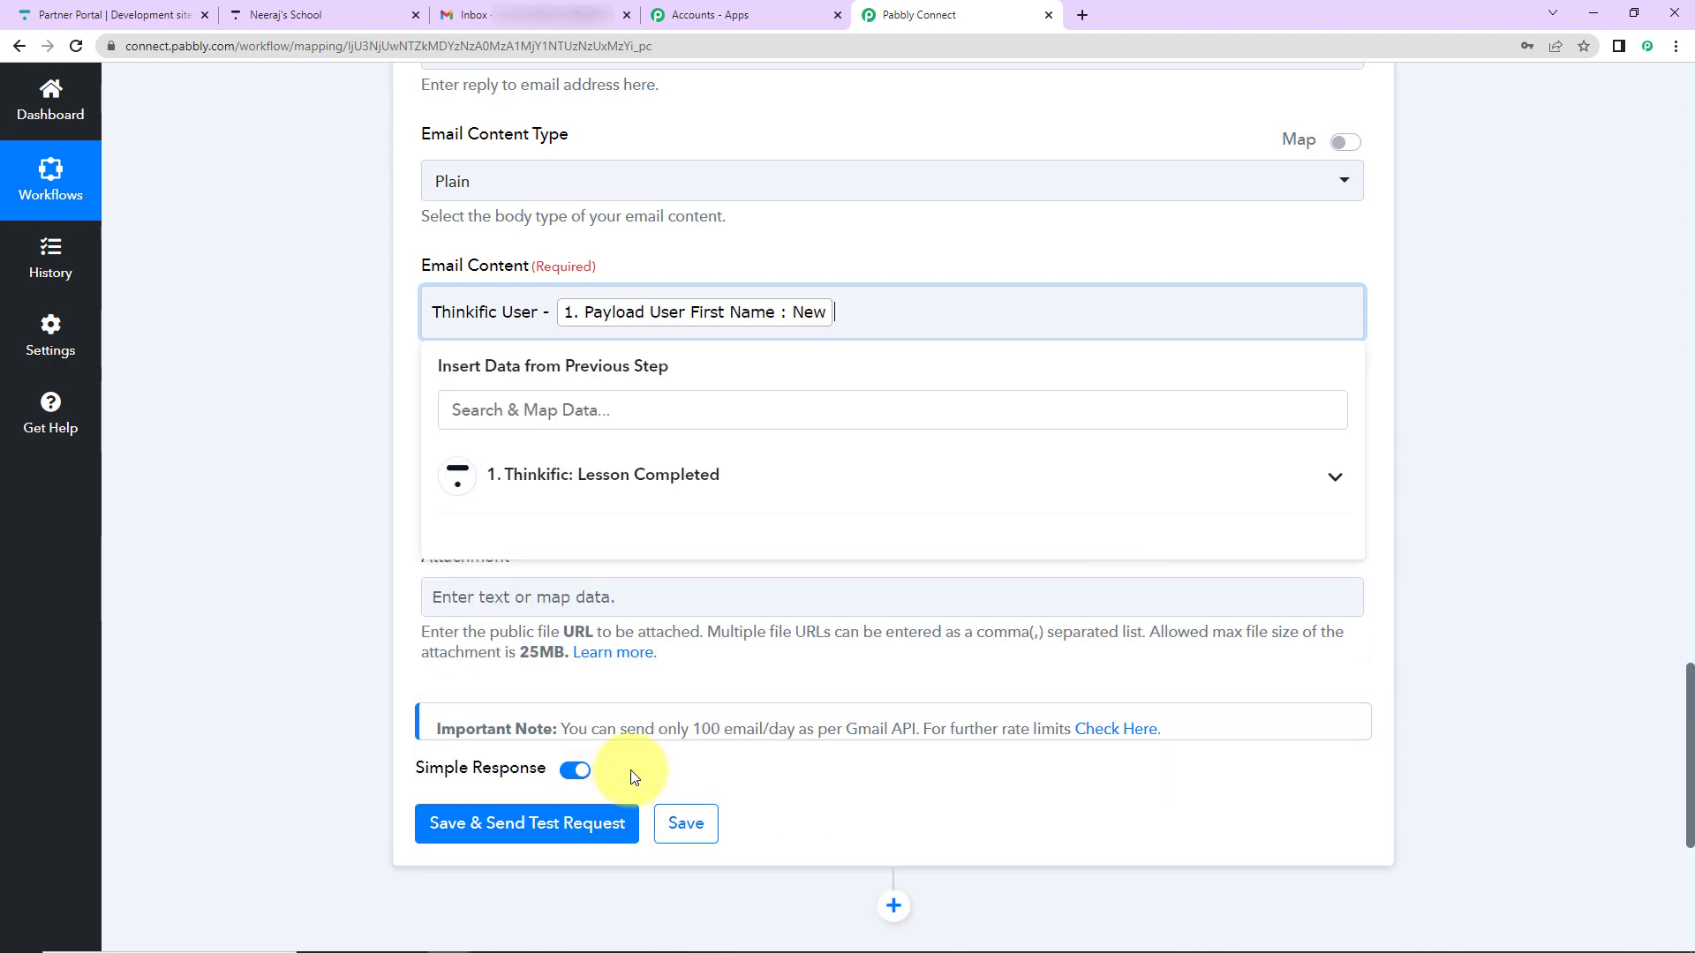
{"action": "left_click", "coordinate": [641, 494]}
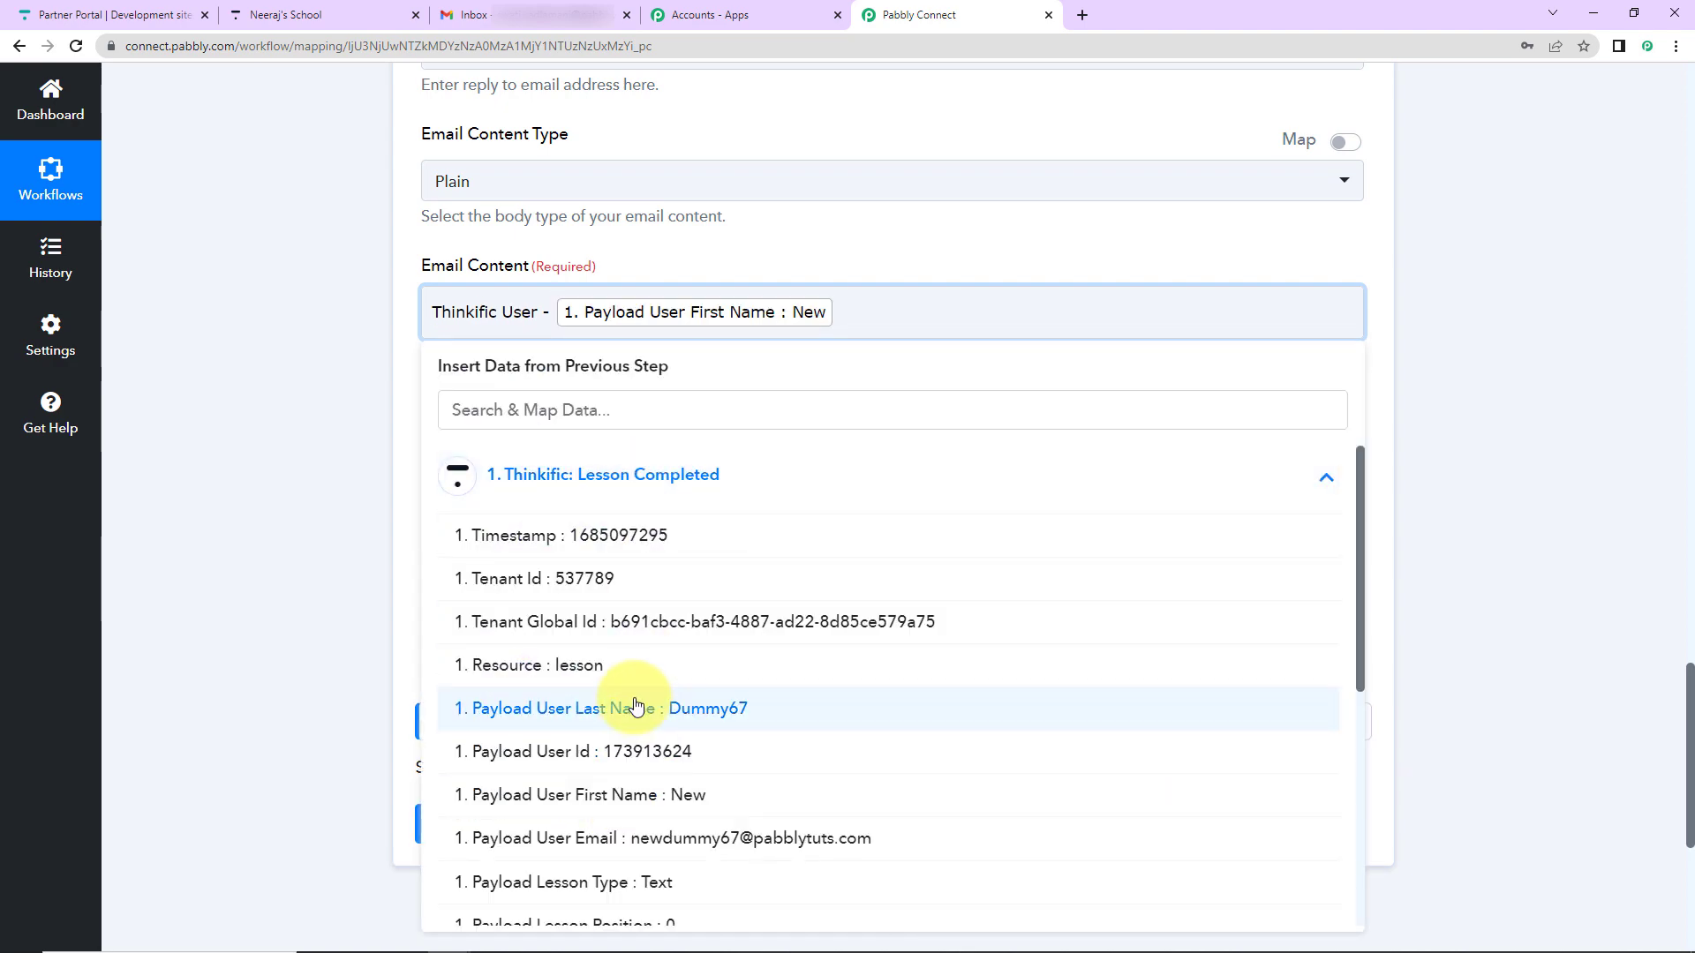
{"action": "left_click", "coordinate": [636, 706]}
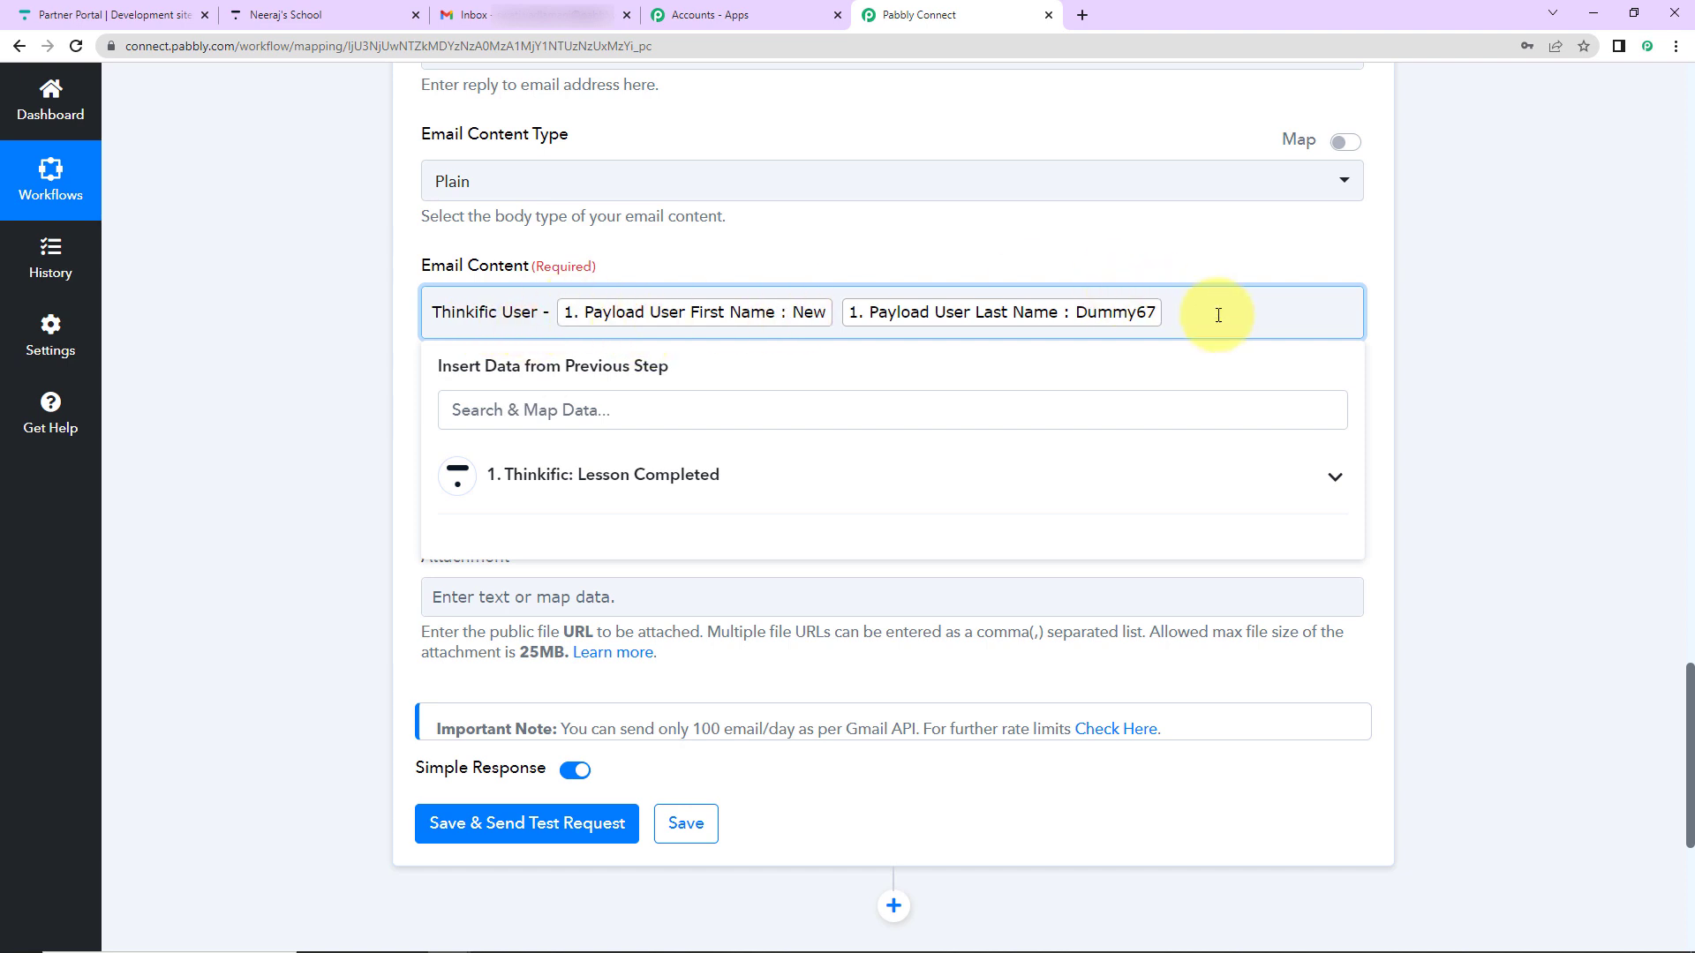
{"action": "type", "text": "has completed the first chapter -"}
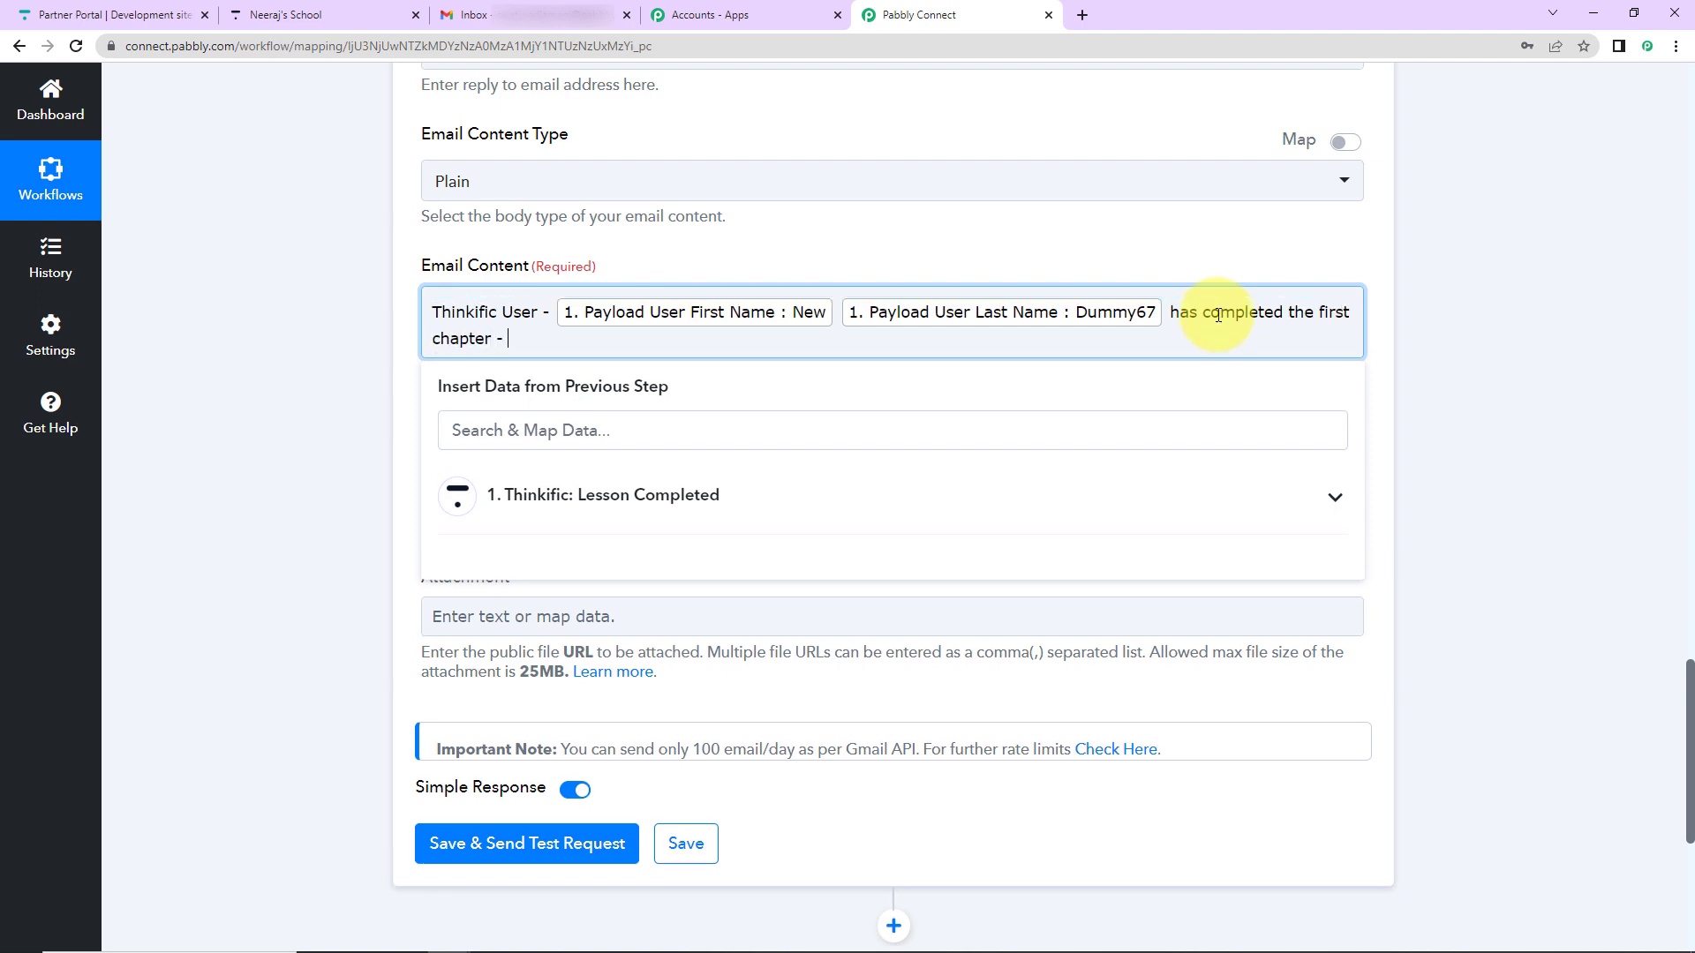
- Insert the mapped chapter and course names, then end with a full stop and 'Regards' line
{"action": "left_click", "coordinate": [681, 496]}
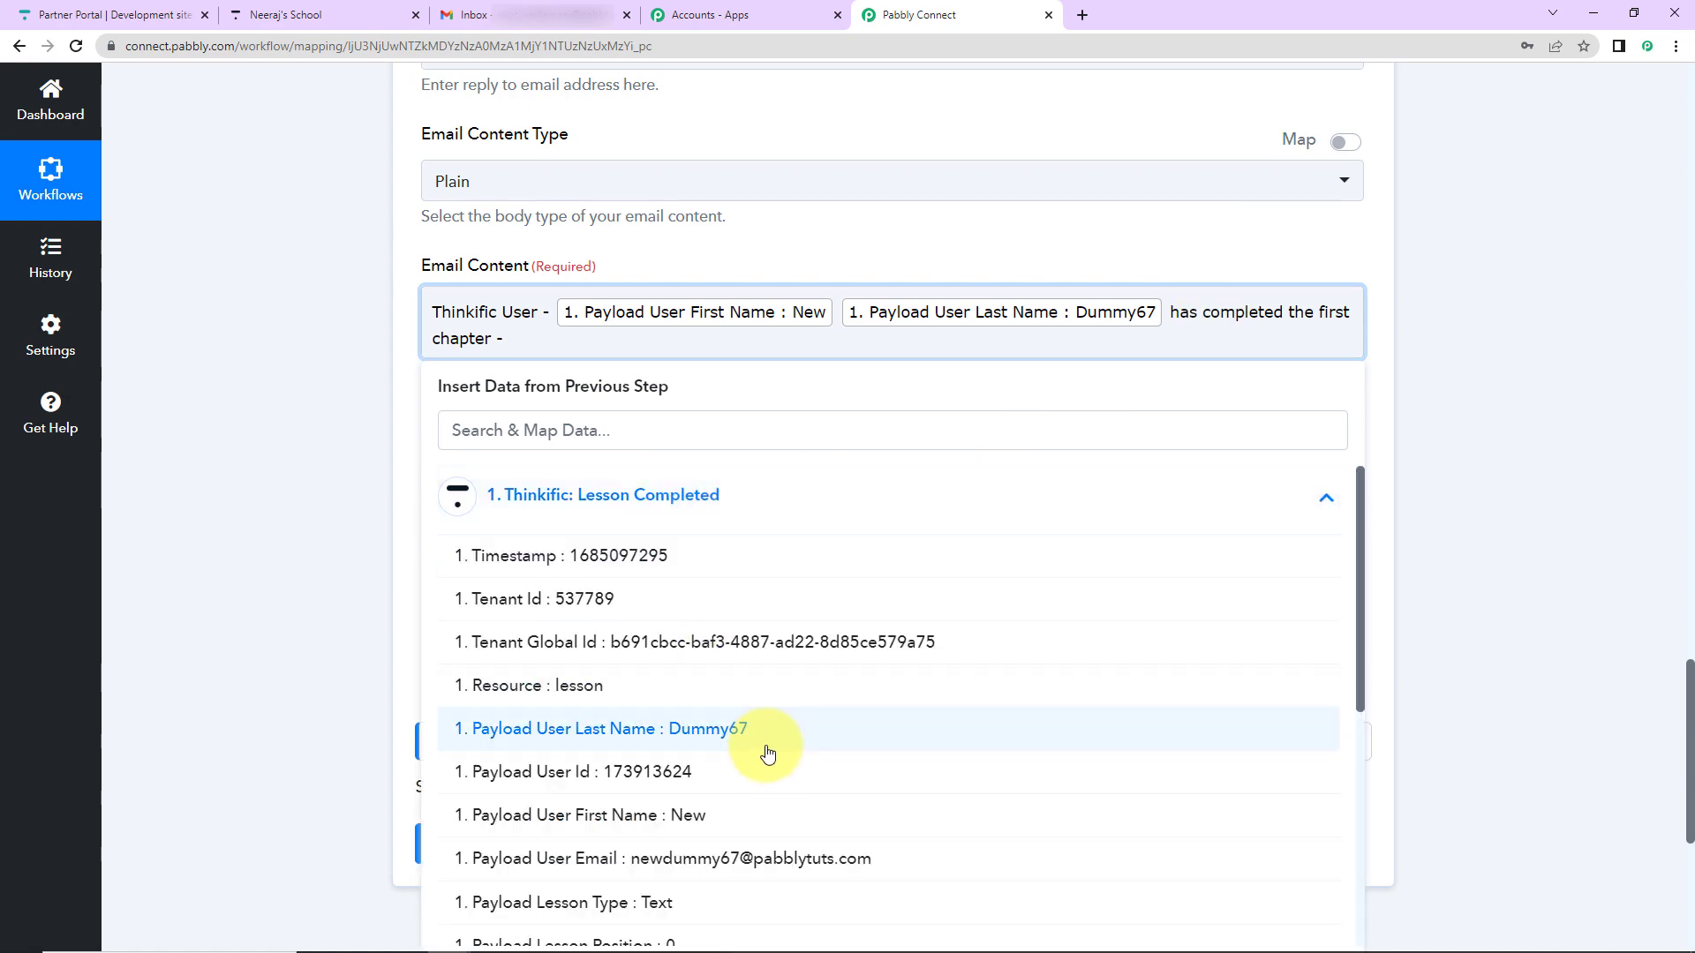
{"action": "scroll", "coordinate": [768, 753], "scroll_direction": "down", "scroll_amount": 5}
{"action": "left_click", "coordinate": [758, 799]}
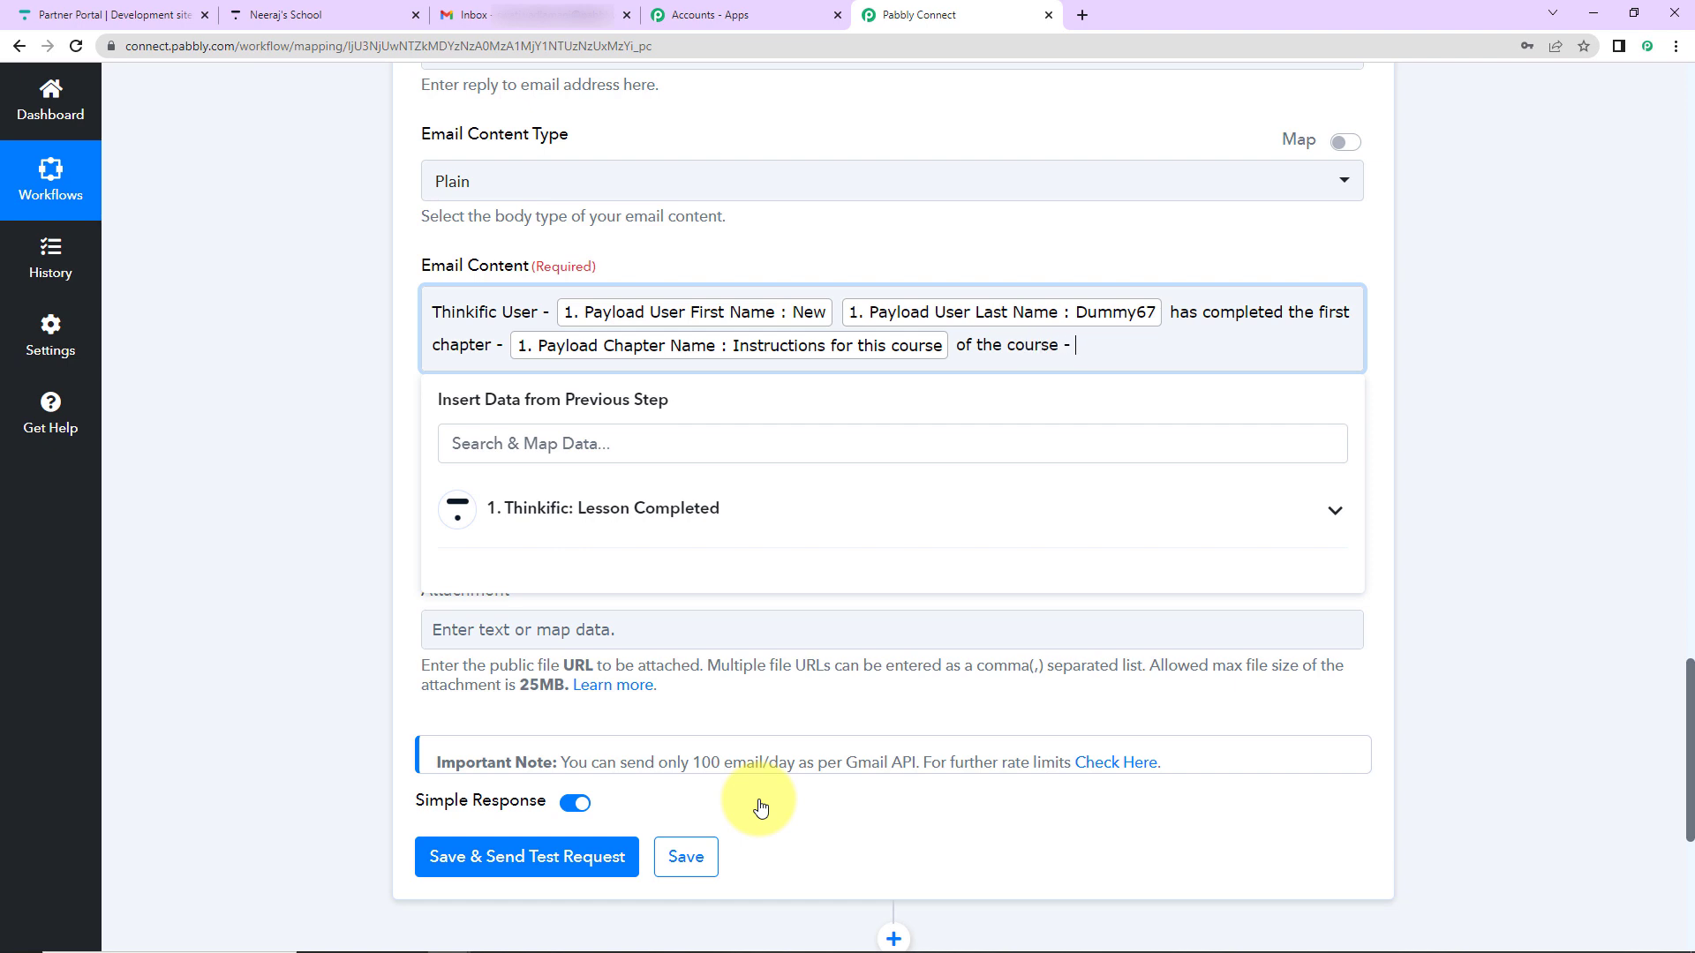
{"action": "left_click", "coordinate": [742, 508]}
{"action": "scroll", "coordinate": [758, 757], "scroll_direction": "down", "scroll_amount": 3}
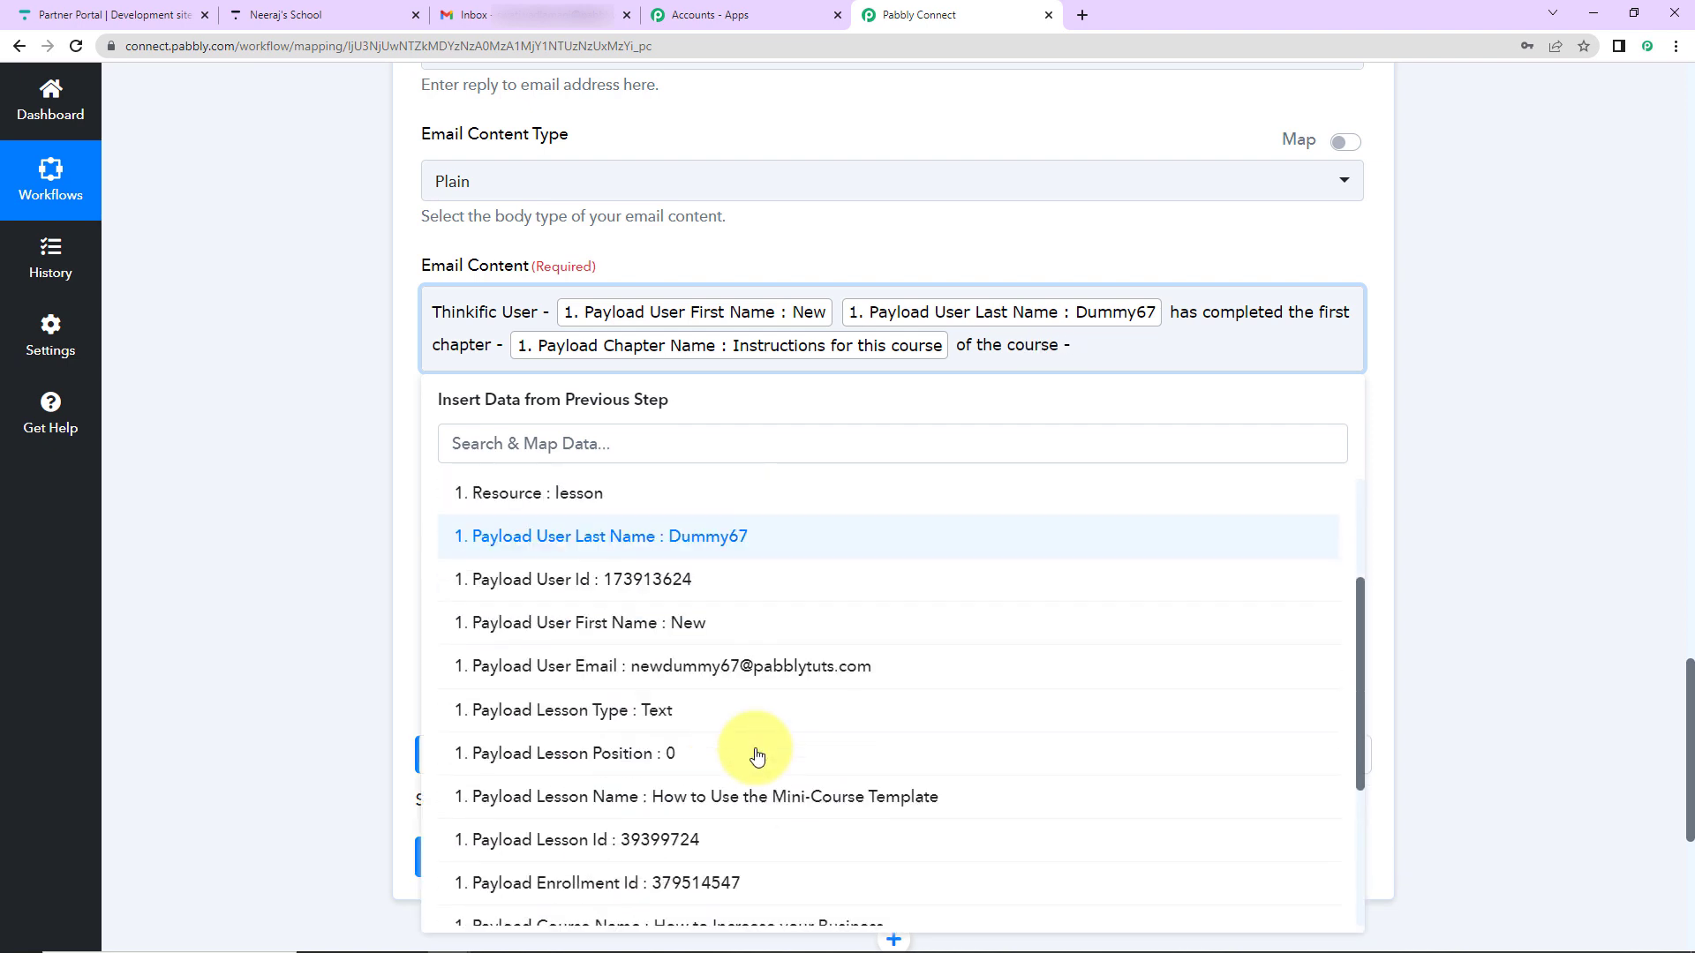
{"action": "scroll", "coordinate": [758, 757], "scroll_direction": "down", "scroll_amount": 3}
{"action": "left_click", "coordinate": [758, 749]}
{"action": "type", "text": "."}
{"action": "key", "text": "Return"}
{"action": "type", "text": "Regards"}
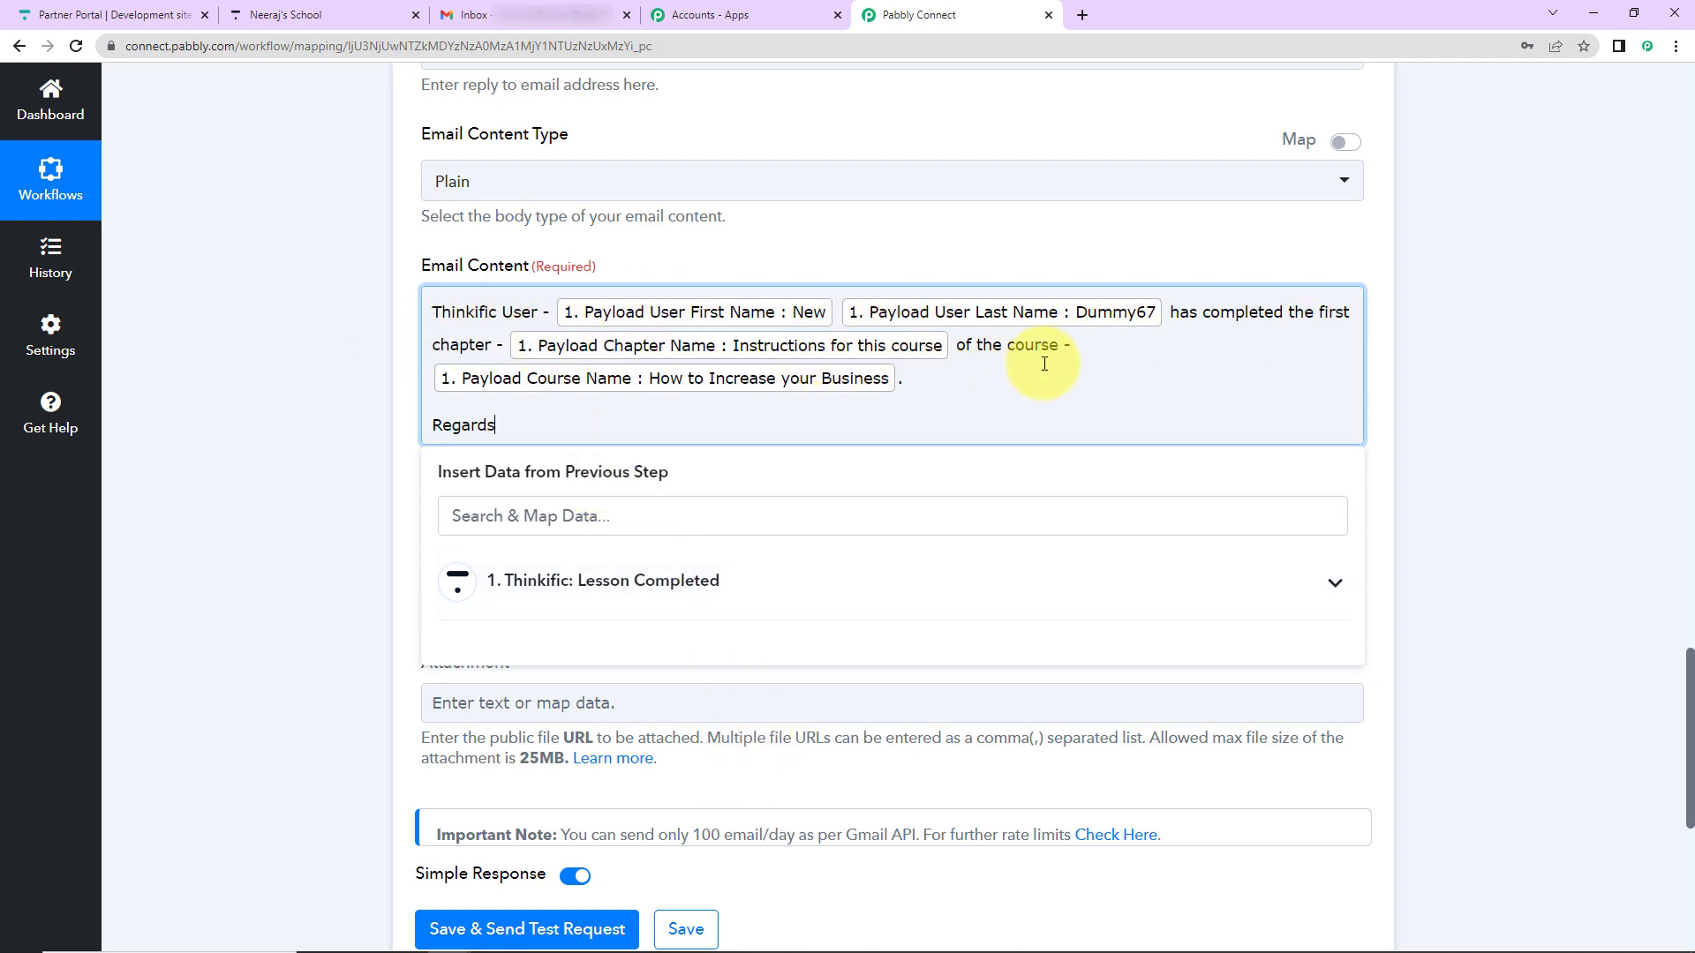
{"action": "scroll", "coordinate": [569, 569], "scroll_direction": "down", "scroll_amount": 2}
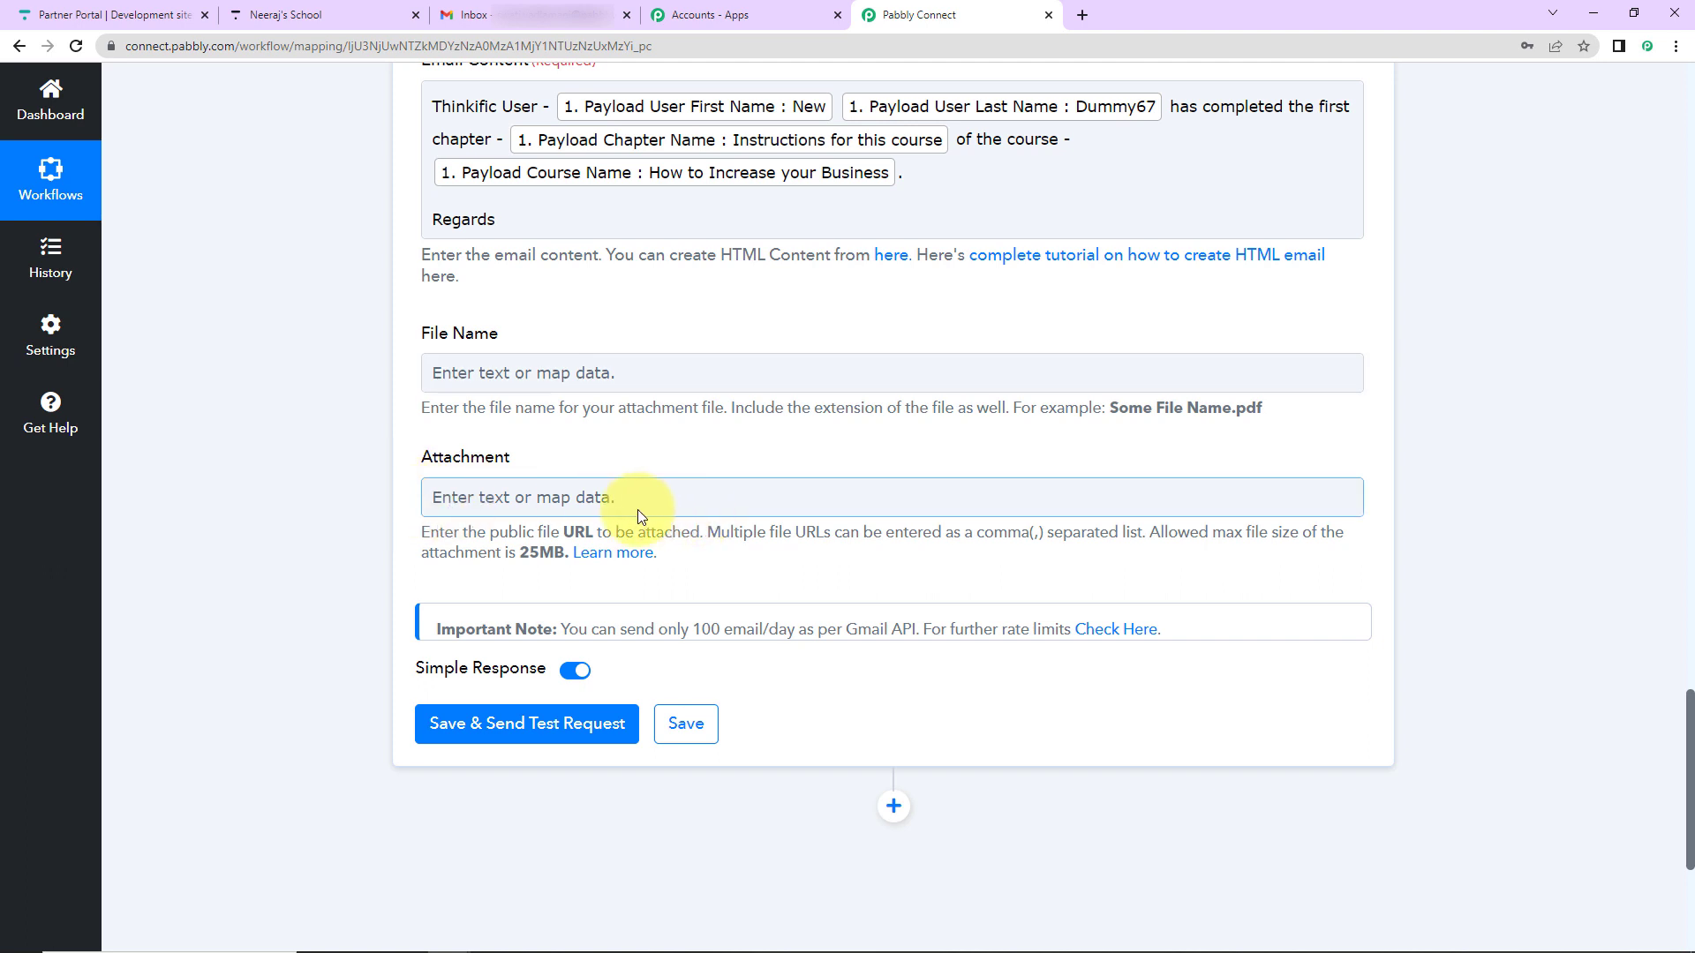
- Save the Gmail step, send a test email and confirm the Lesson Completed Alert arrived in Gmail
{"action": "left_click", "coordinate": [475, 722]}
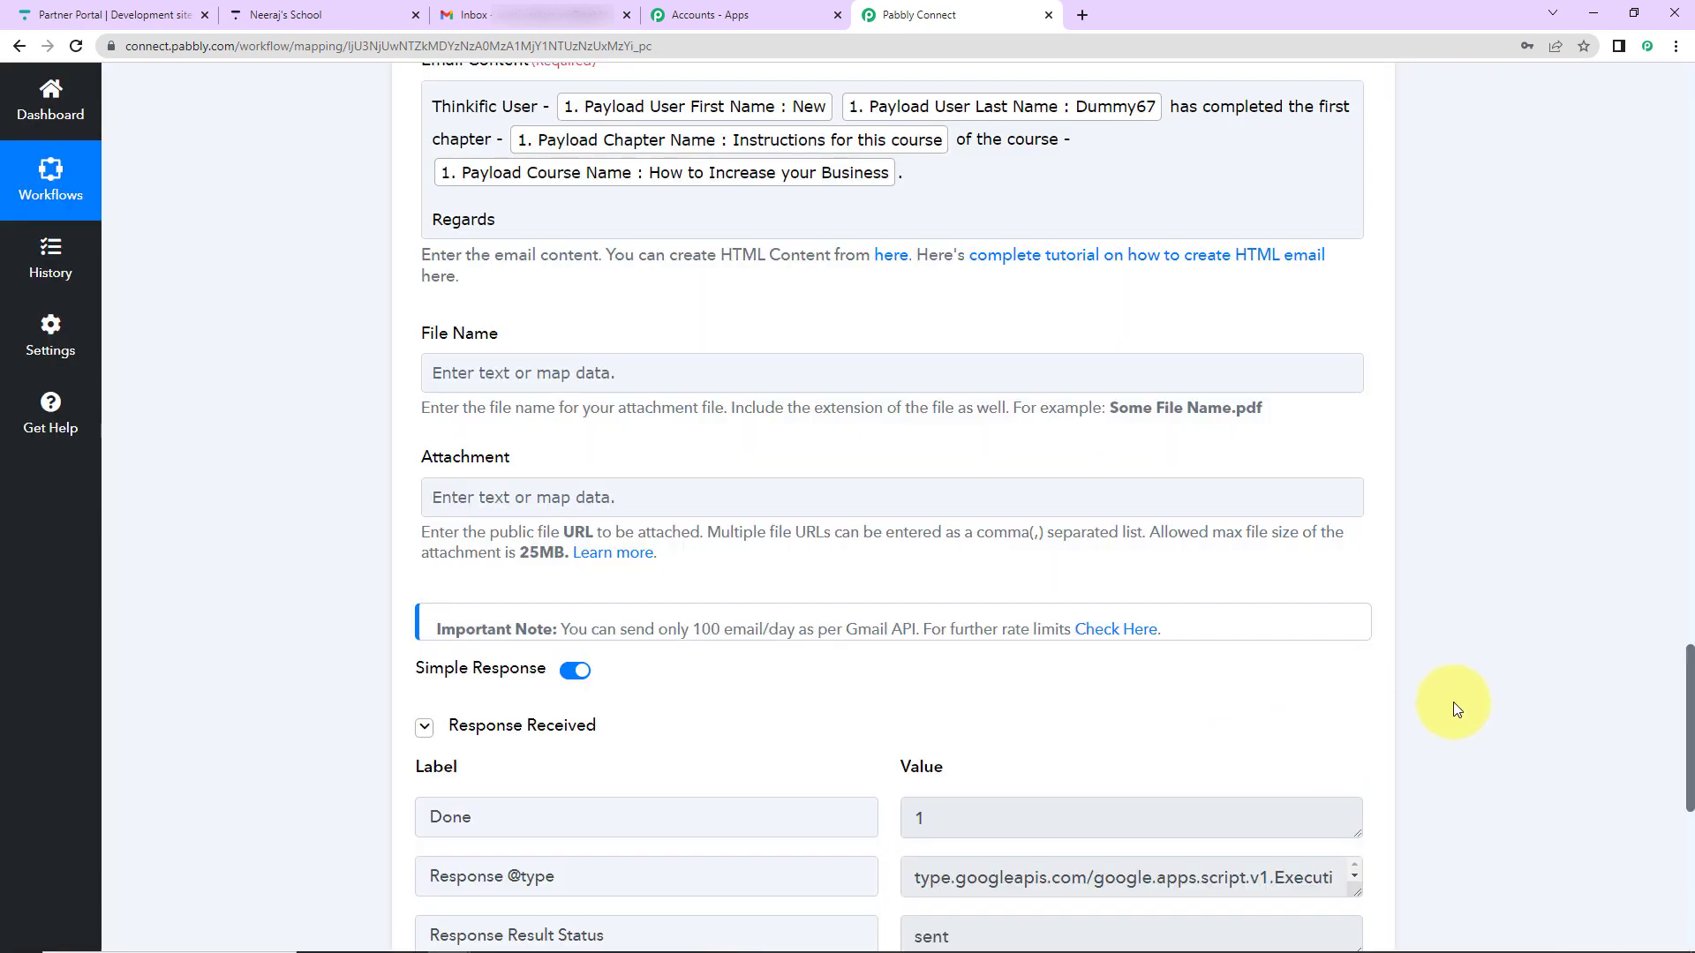
{"action": "scroll", "coordinate": [1456, 709], "scroll_direction": "down", "scroll_amount": 2}
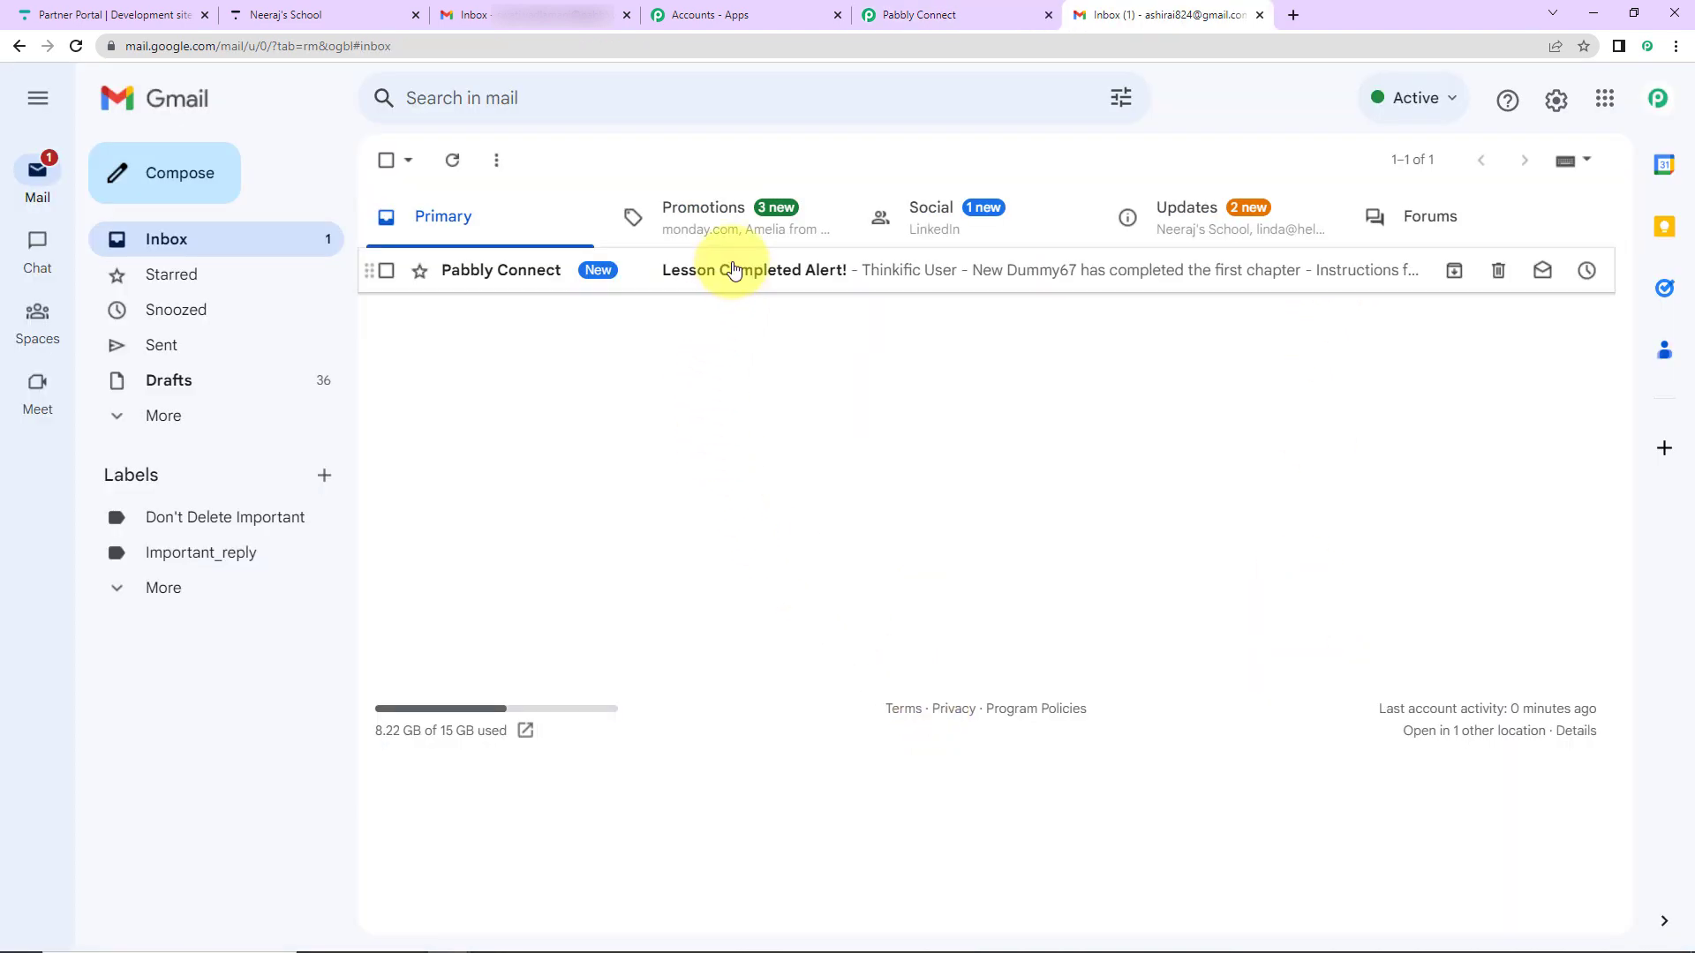
{"action": "left_click", "coordinate": [733, 269]}
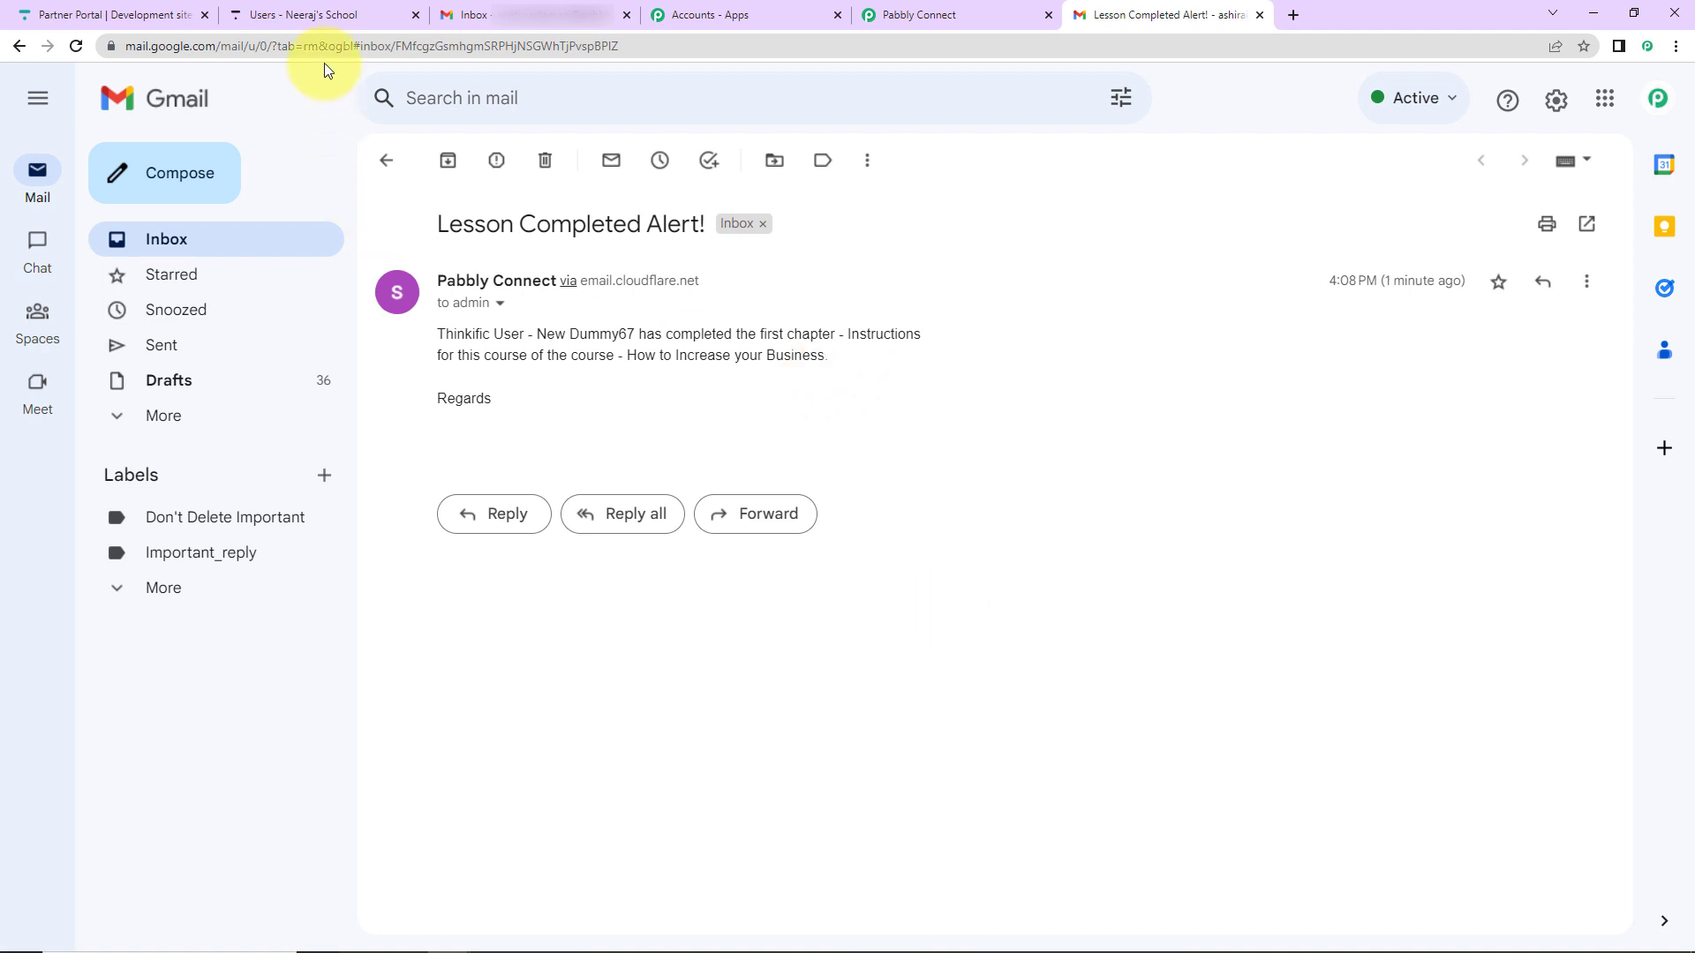
{"action": "left_click", "coordinate": [330, 18]}
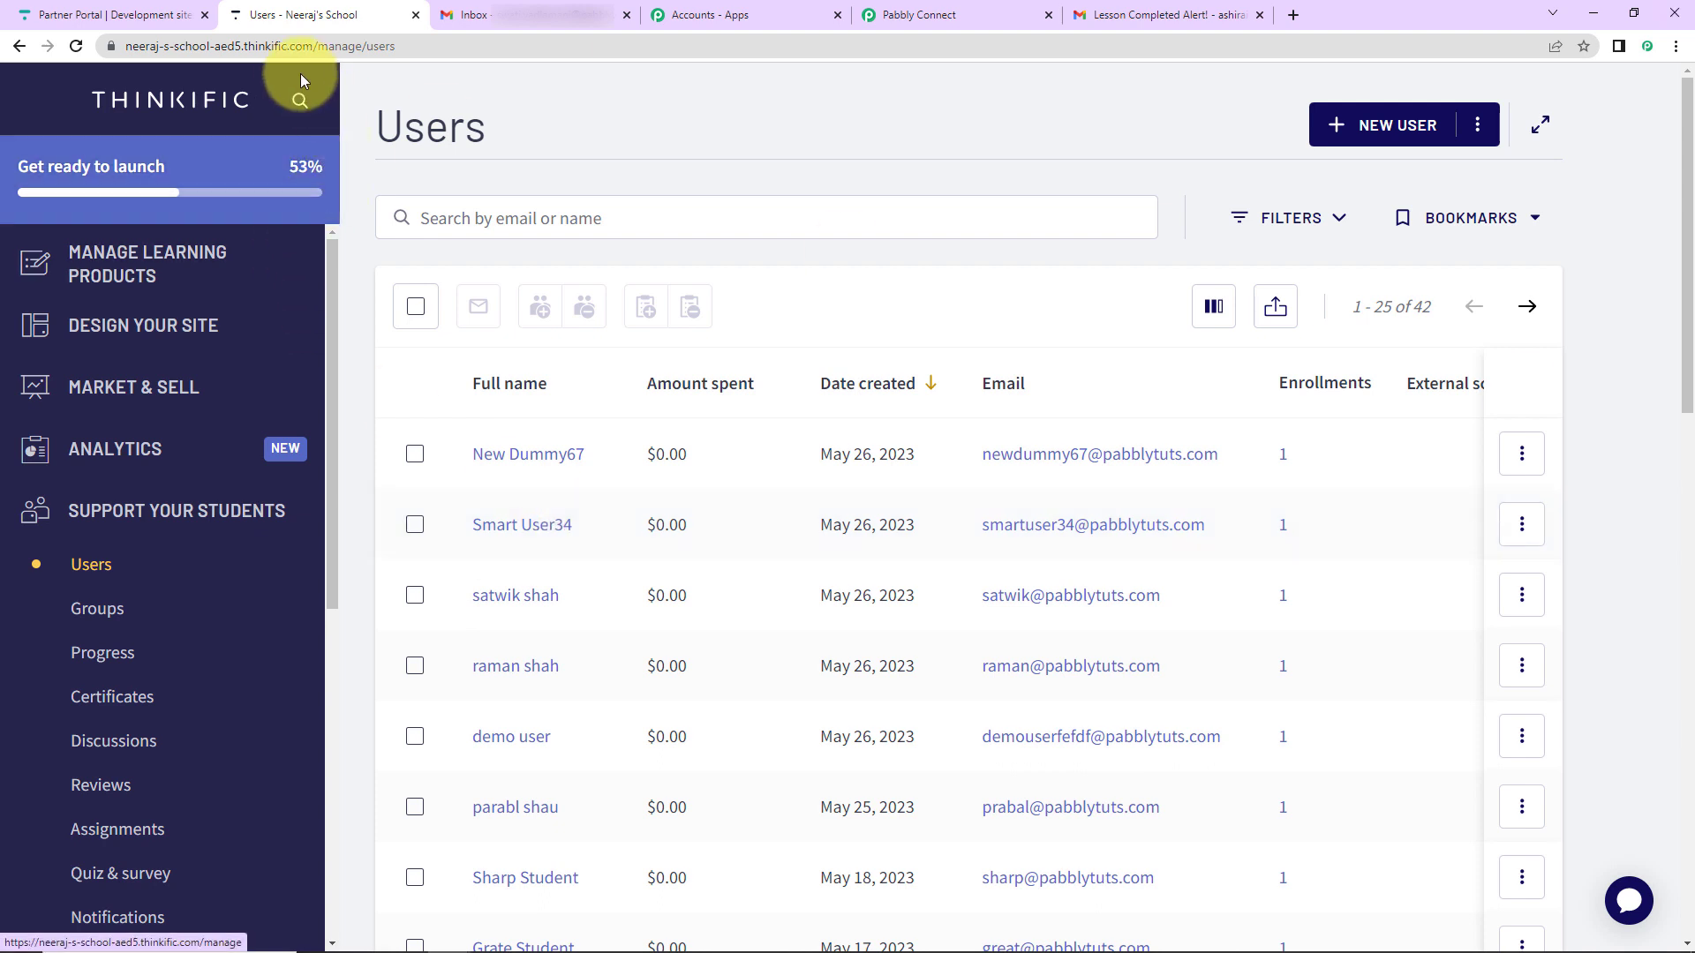
- Copy the school site's domain and load it in a new Incognito window
{"action": "left_click", "coordinate": [288, 46]}
{"action": "left_click", "coordinate": [289, 46]}
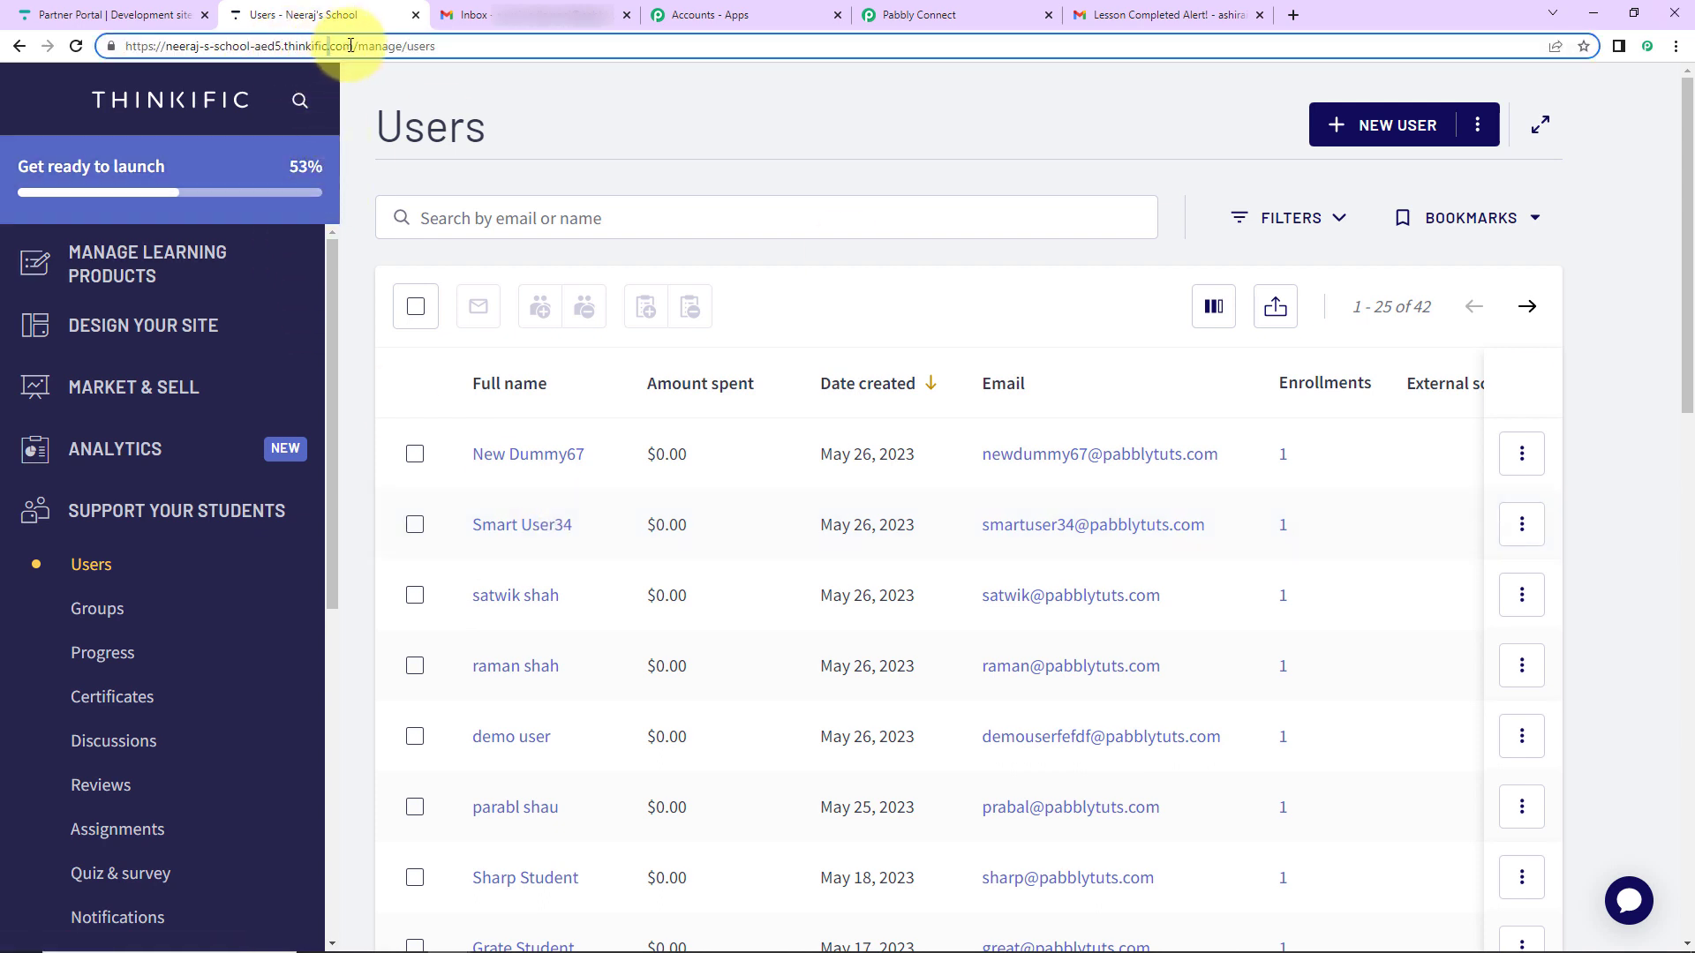
{"action": "left_click_drag", "start_coordinate": [350, 45], "coordinate": [53, 42]}
{"action": "right_click", "coordinate": [228, 44]}
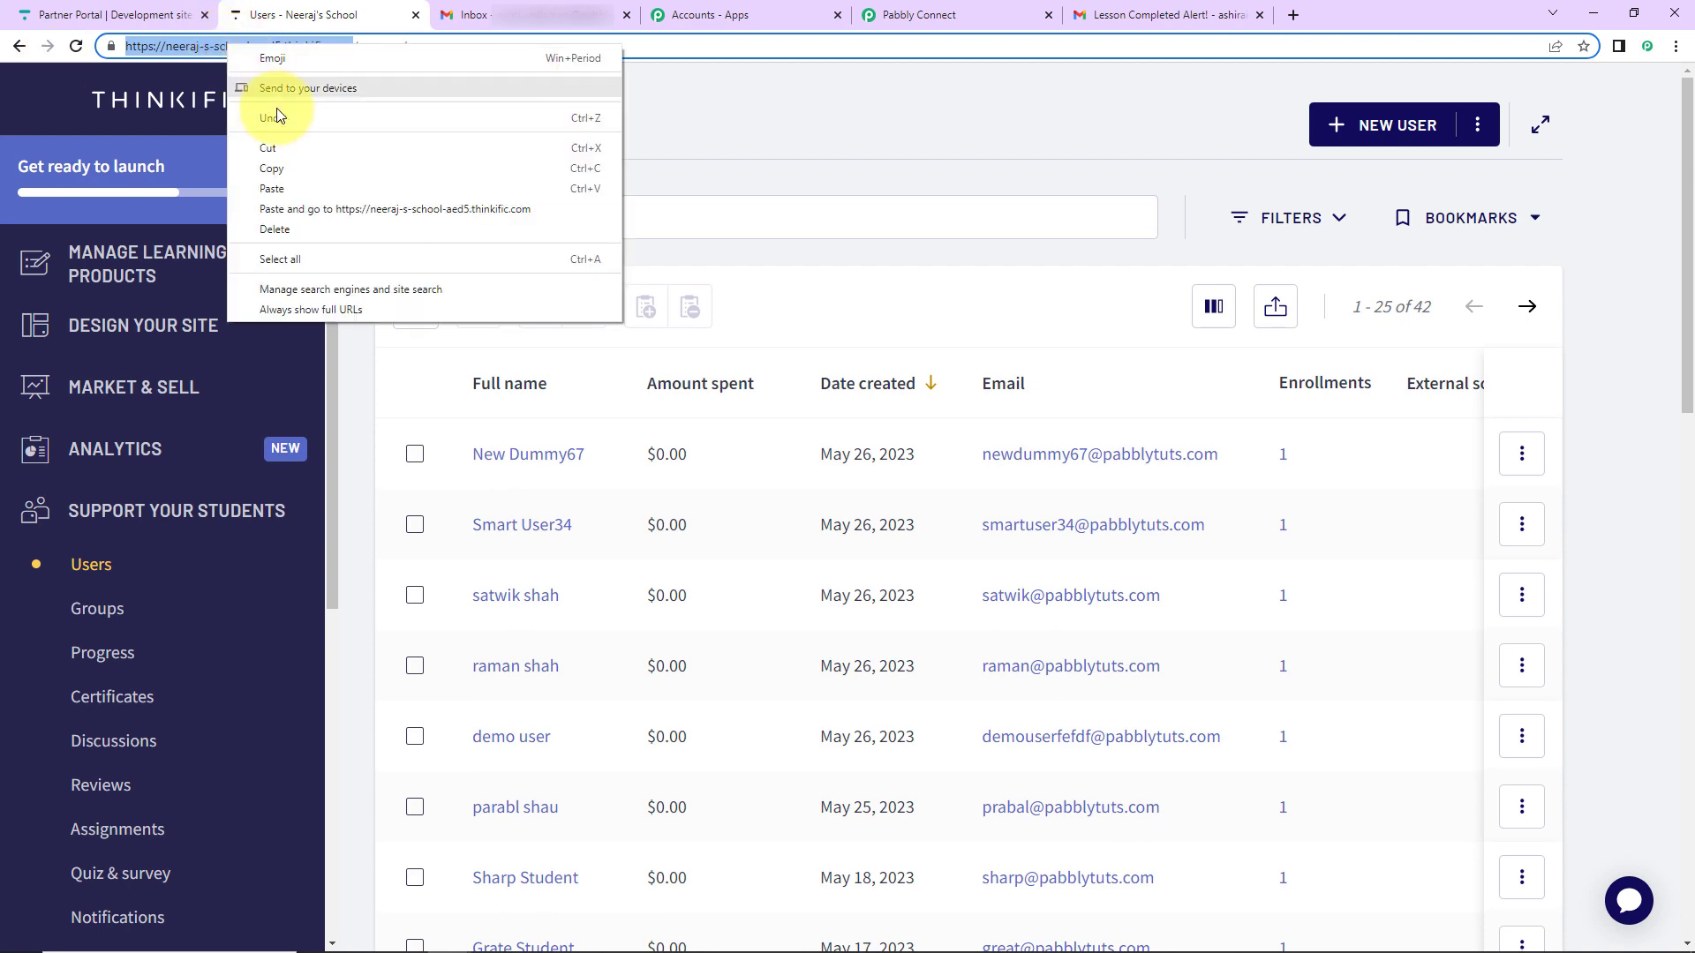
{"action": "left_click", "coordinate": [272, 168]}
{"action": "left_click", "coordinate": [1675, 46]}
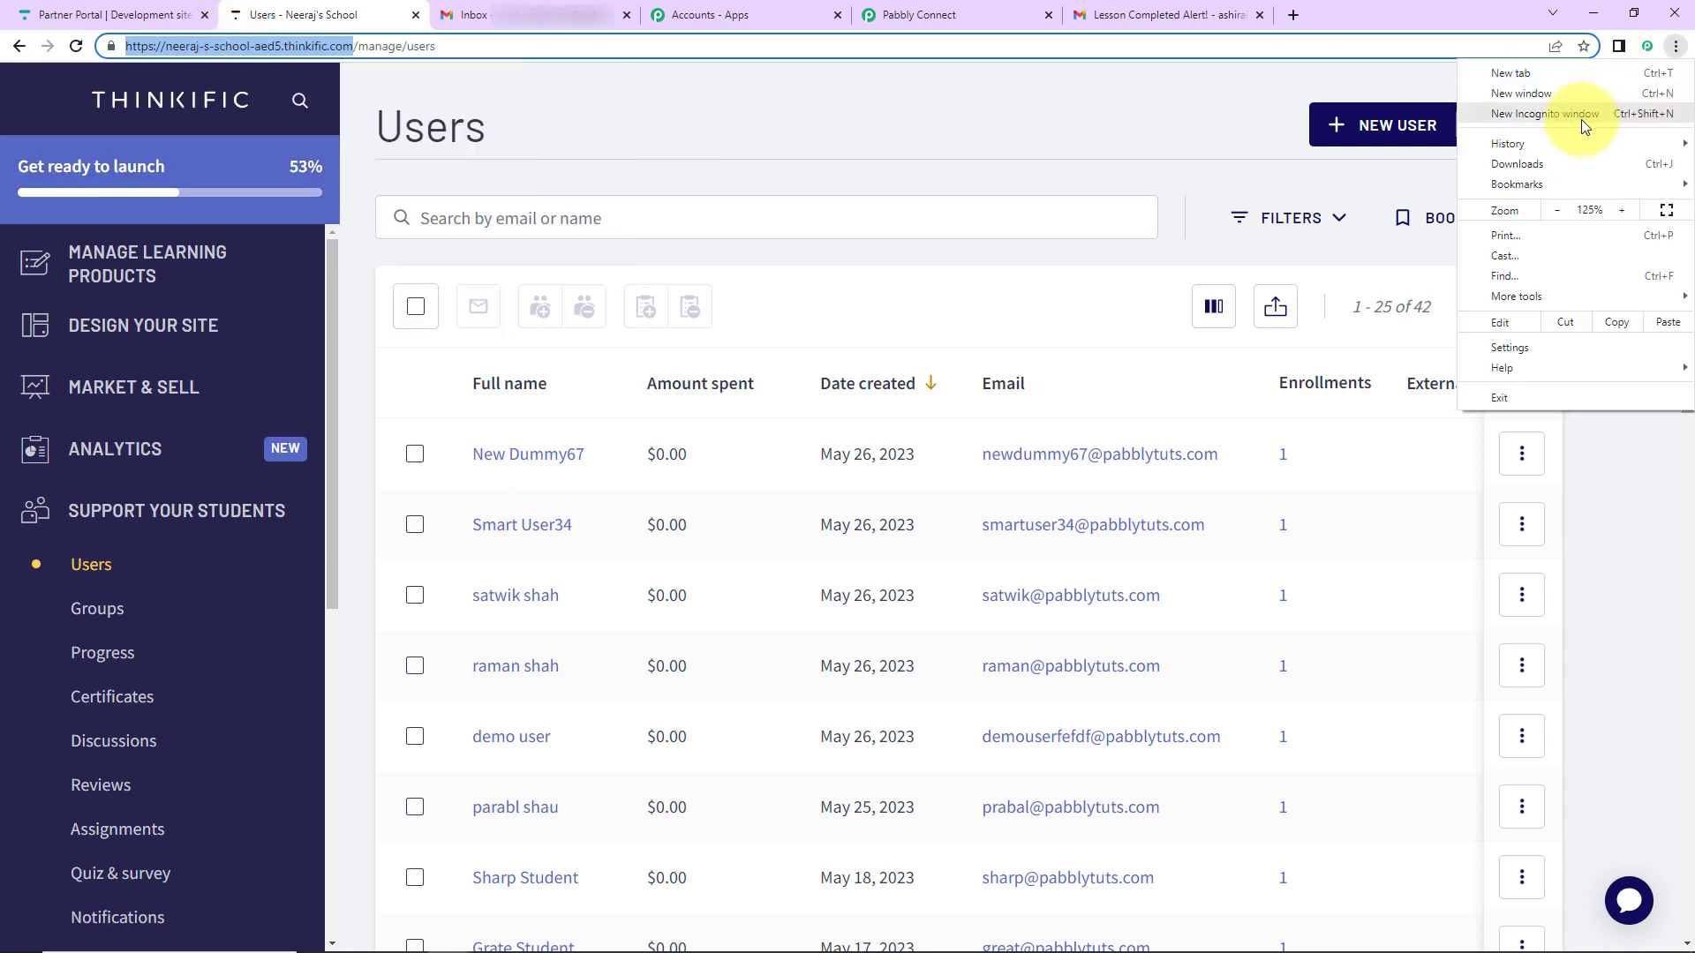
{"action": "left_click", "coordinate": [1581, 119]}
{"action": "key", "text": "ctrl+v"}
{"action": "key", "text": "Return"}
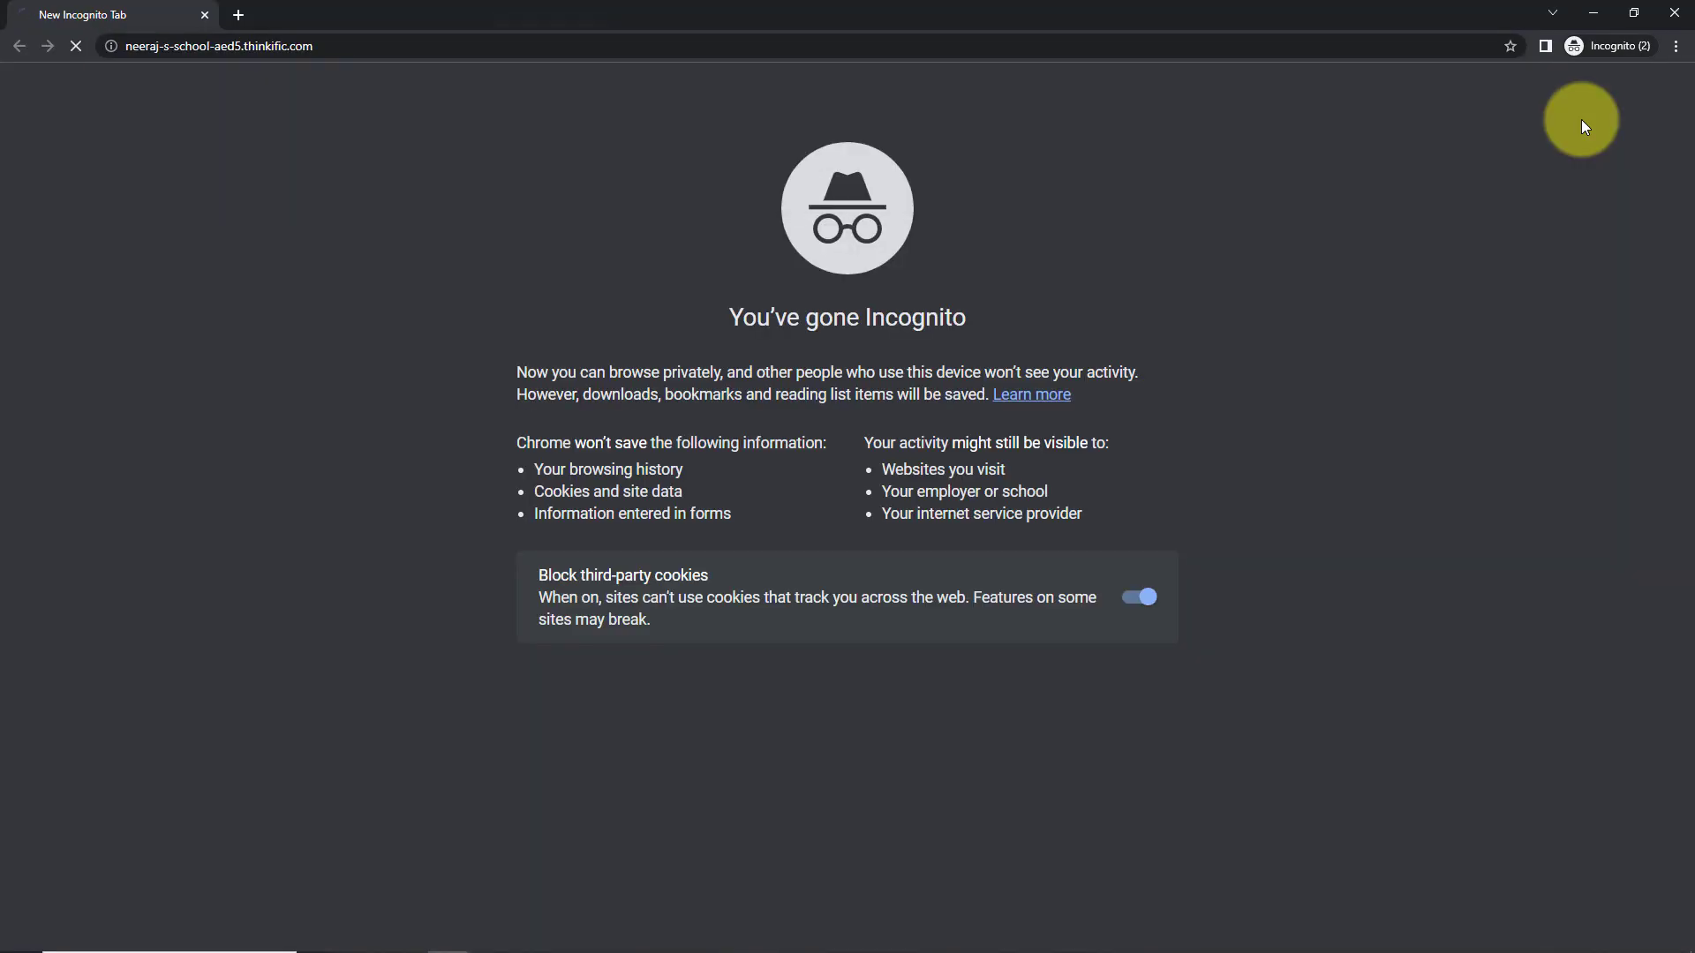
- Sign out the current student and sign in with the second test student's e-mail and password
{"action": "left_click", "coordinate": [1399, 107]}
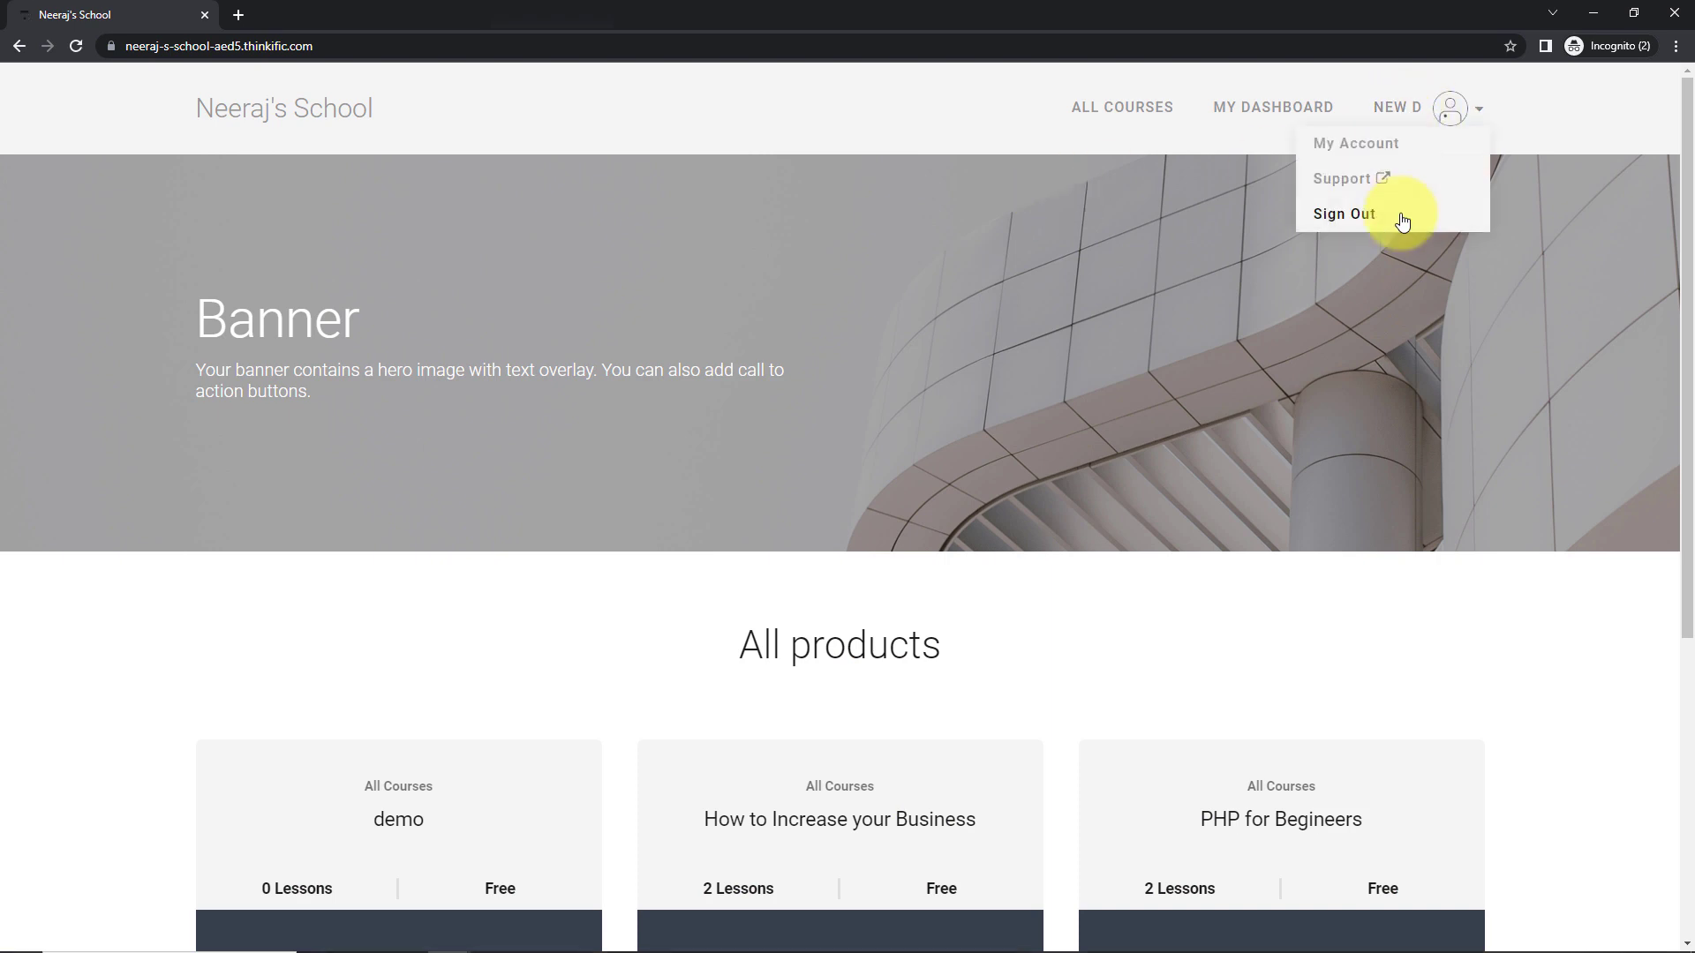
{"action": "left_click", "coordinate": [1350, 216]}
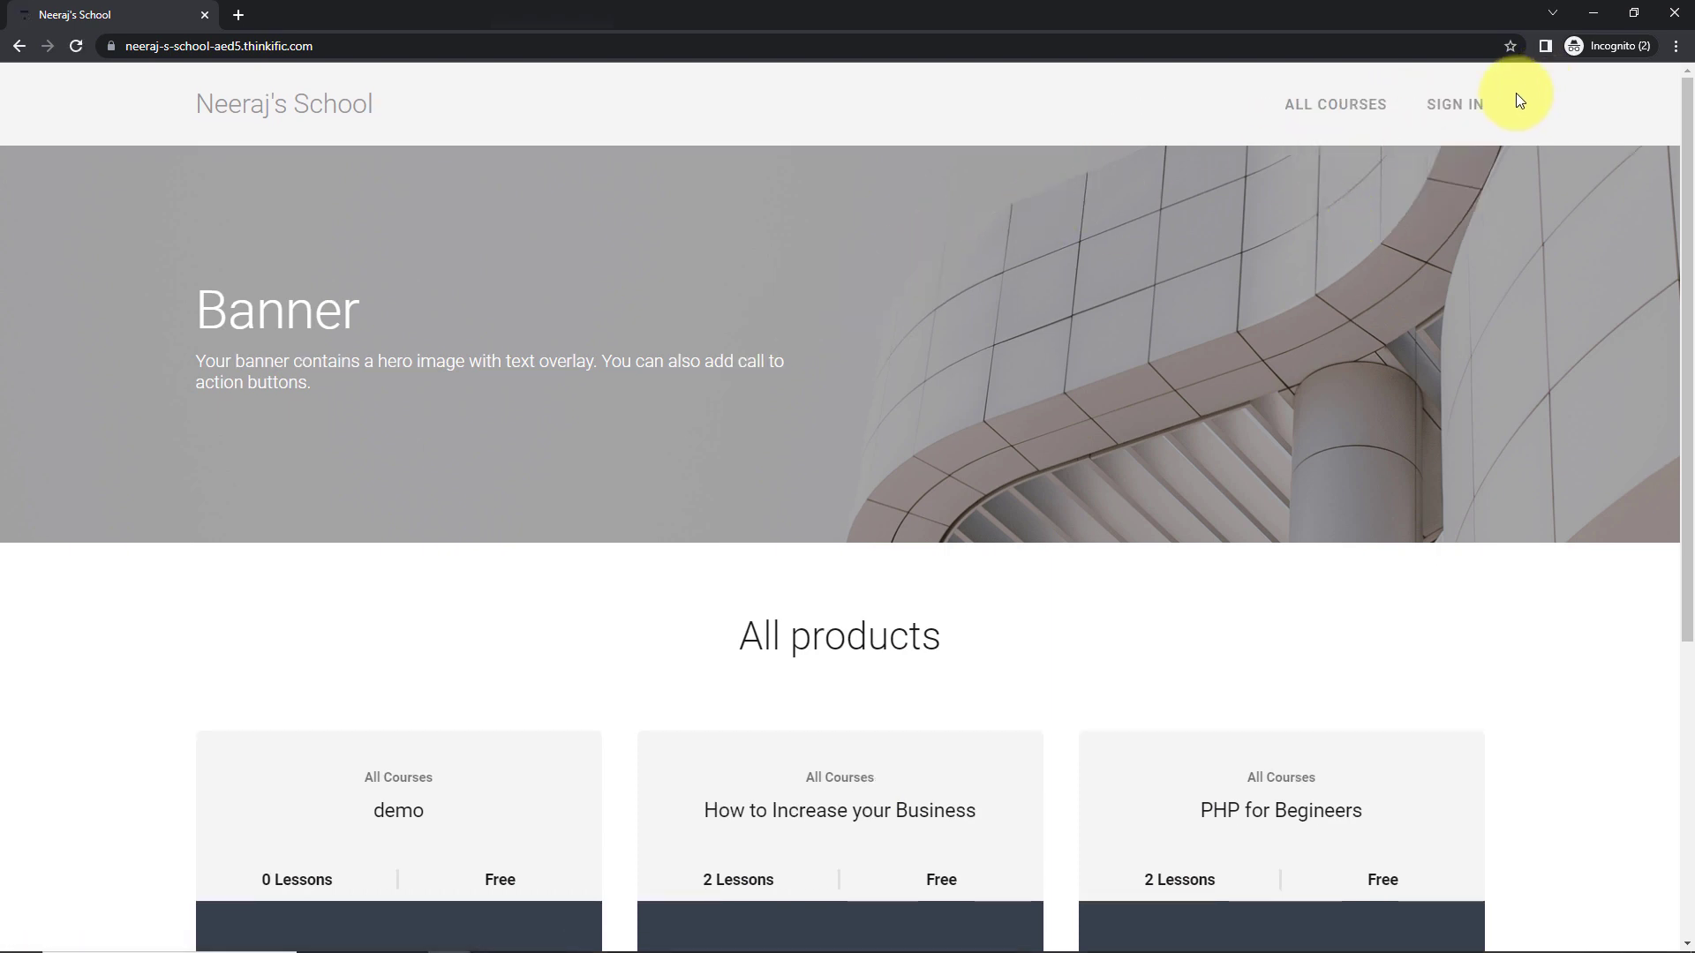
{"action": "left_click", "coordinate": [1452, 104]}
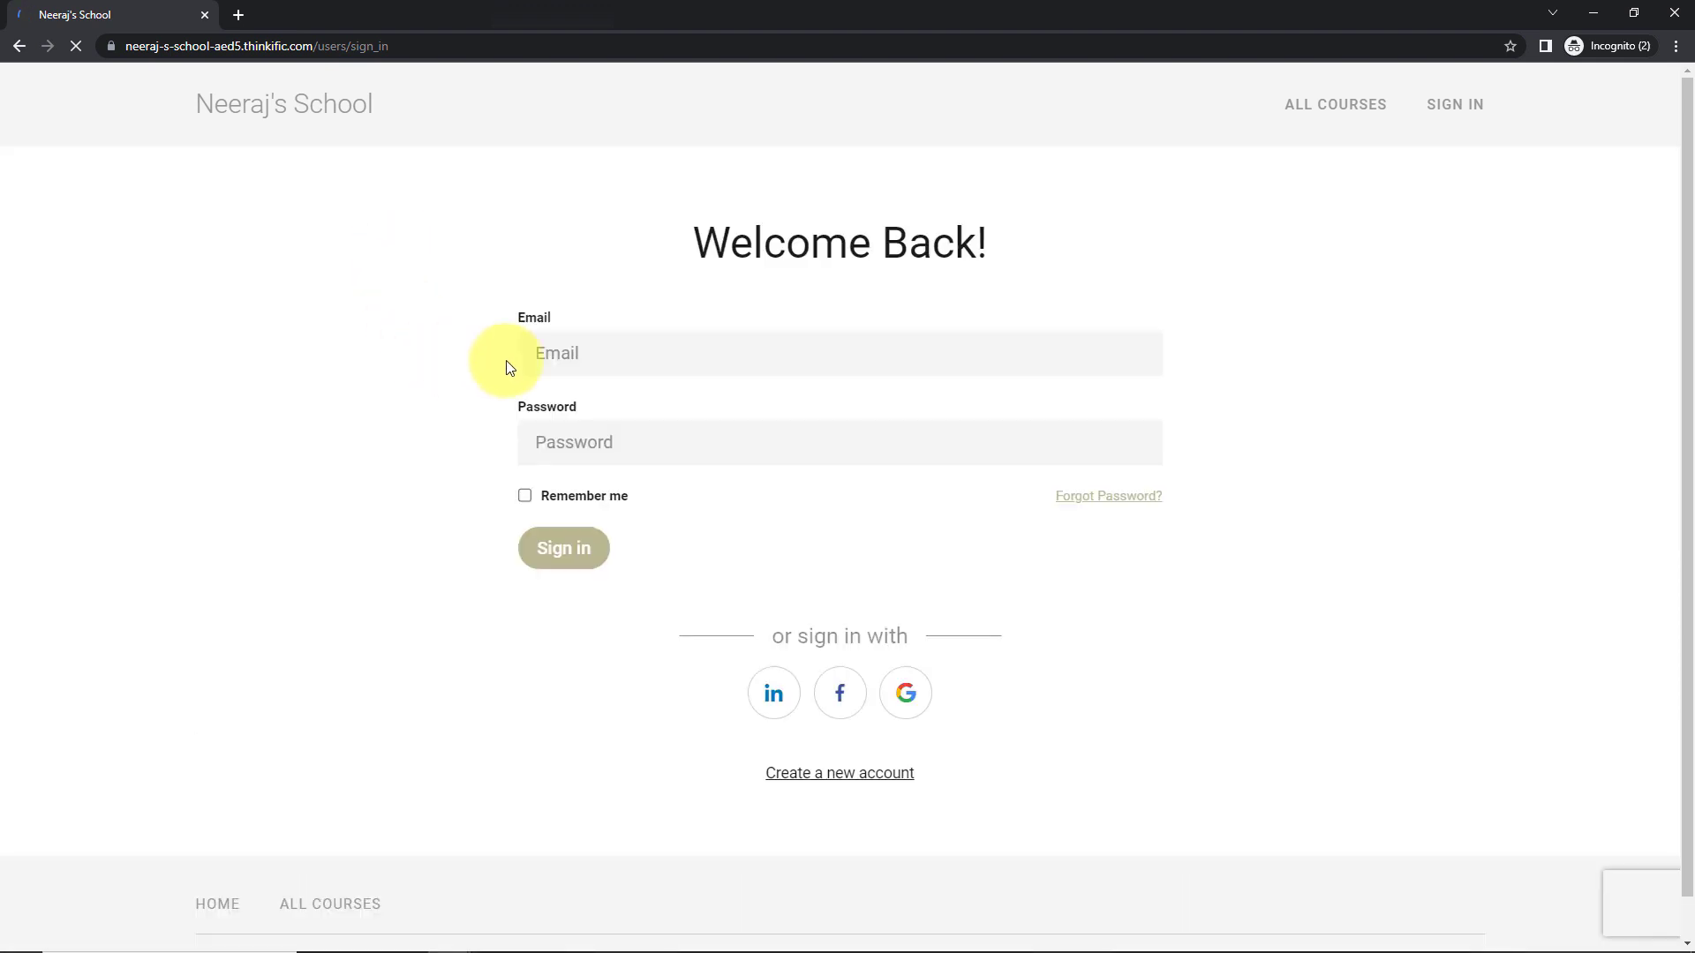
{"action": "left_click", "coordinate": [666, 346]}
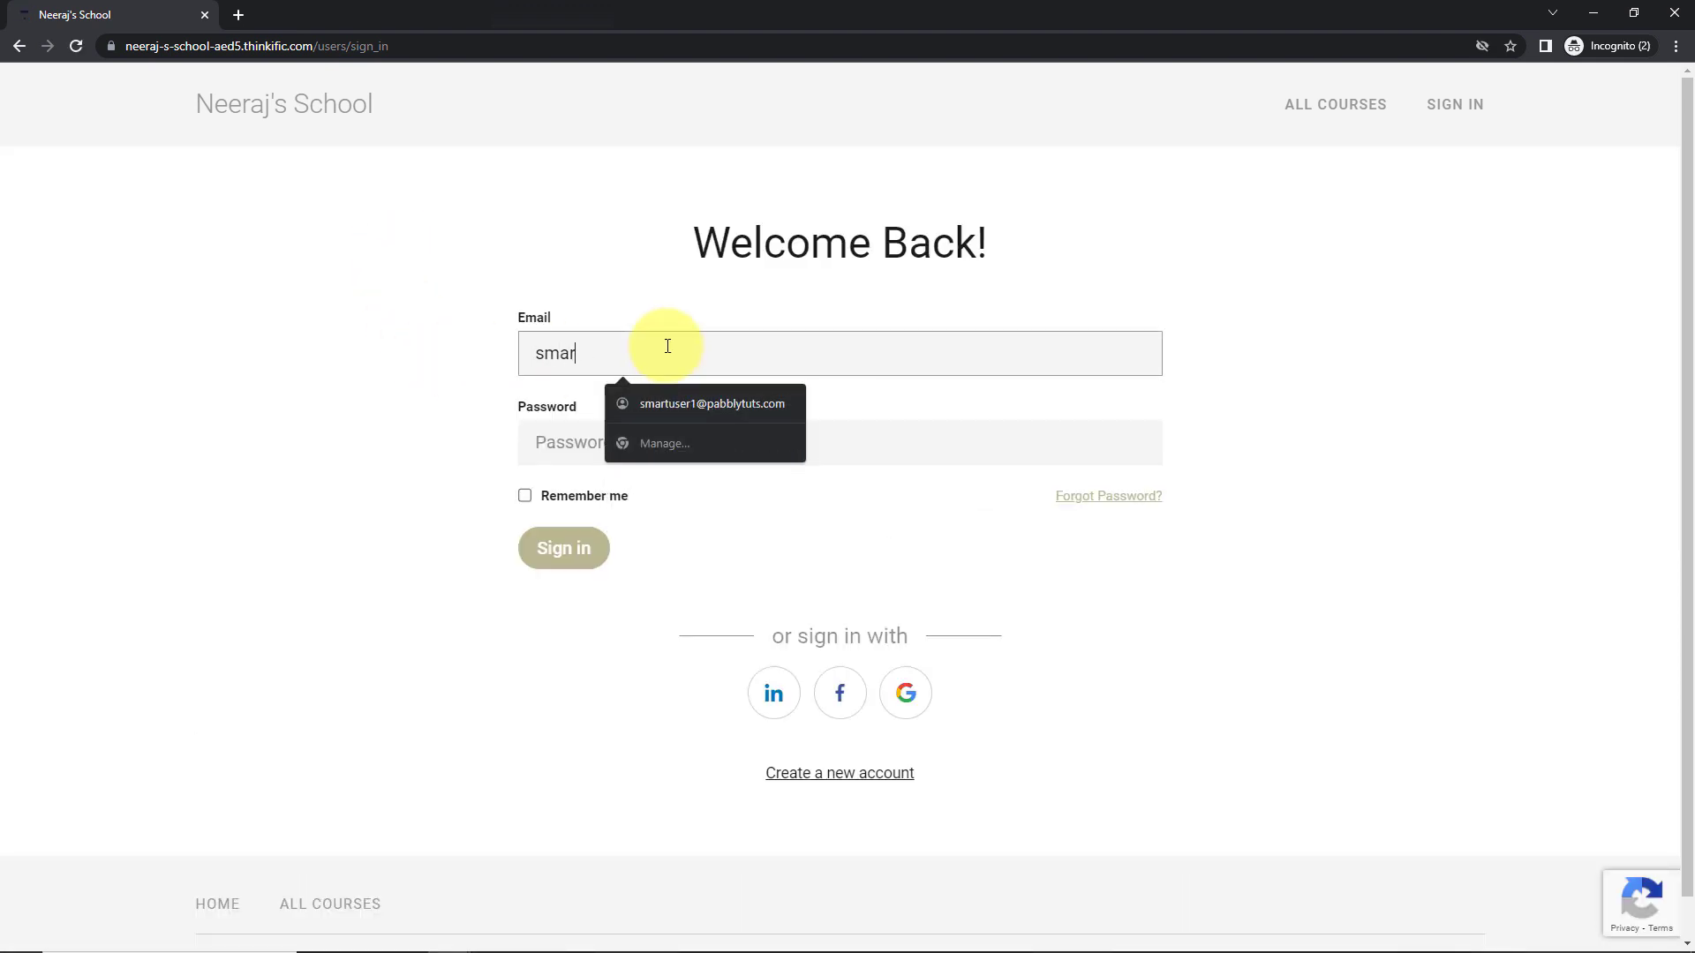
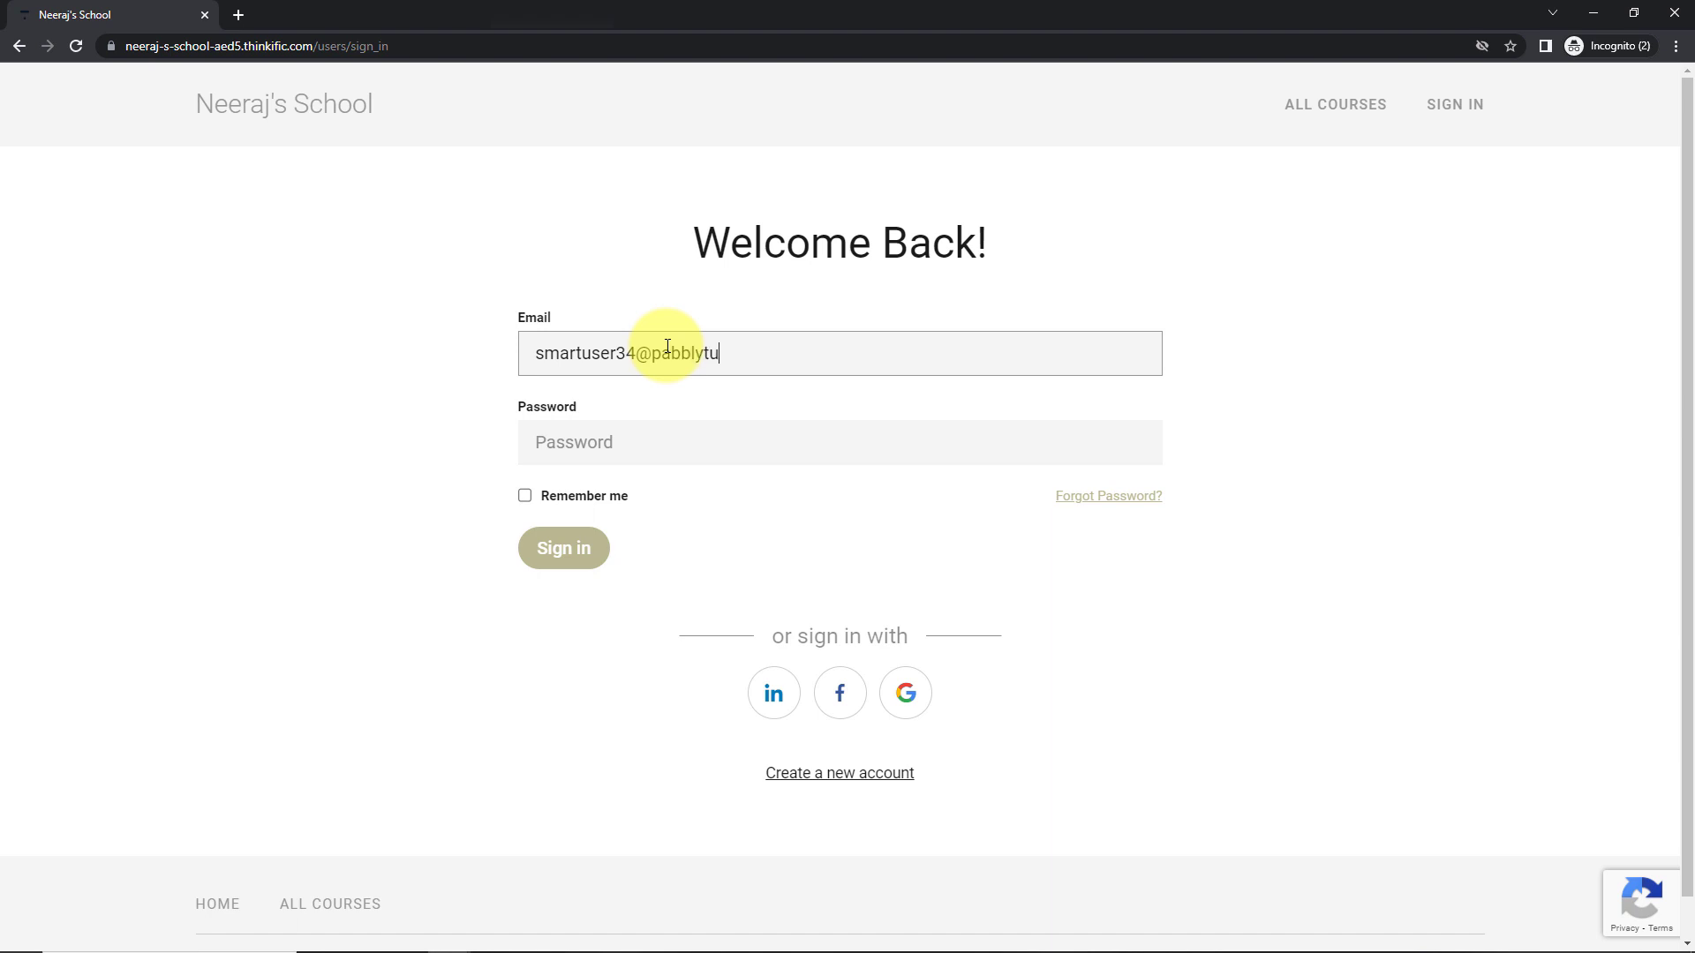
{"action": "key", "text": "Tab"}
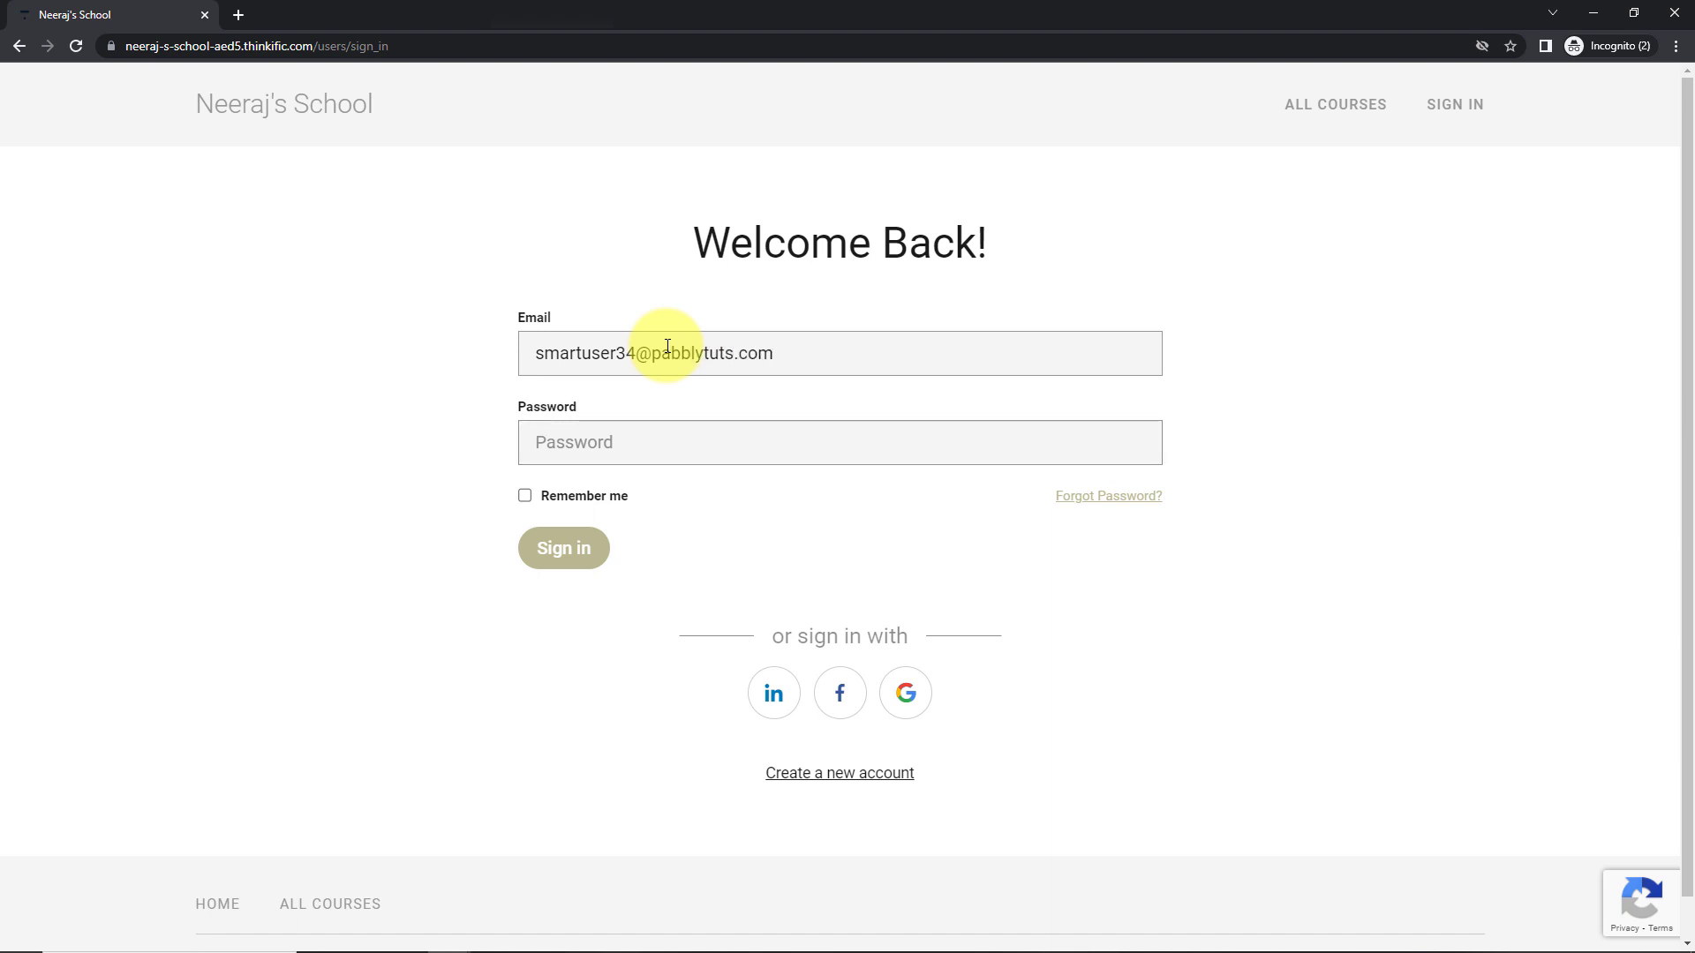
{"action": "type", "text": "••••••••••••"}
{"action": "left_click", "coordinate": [564, 548]}
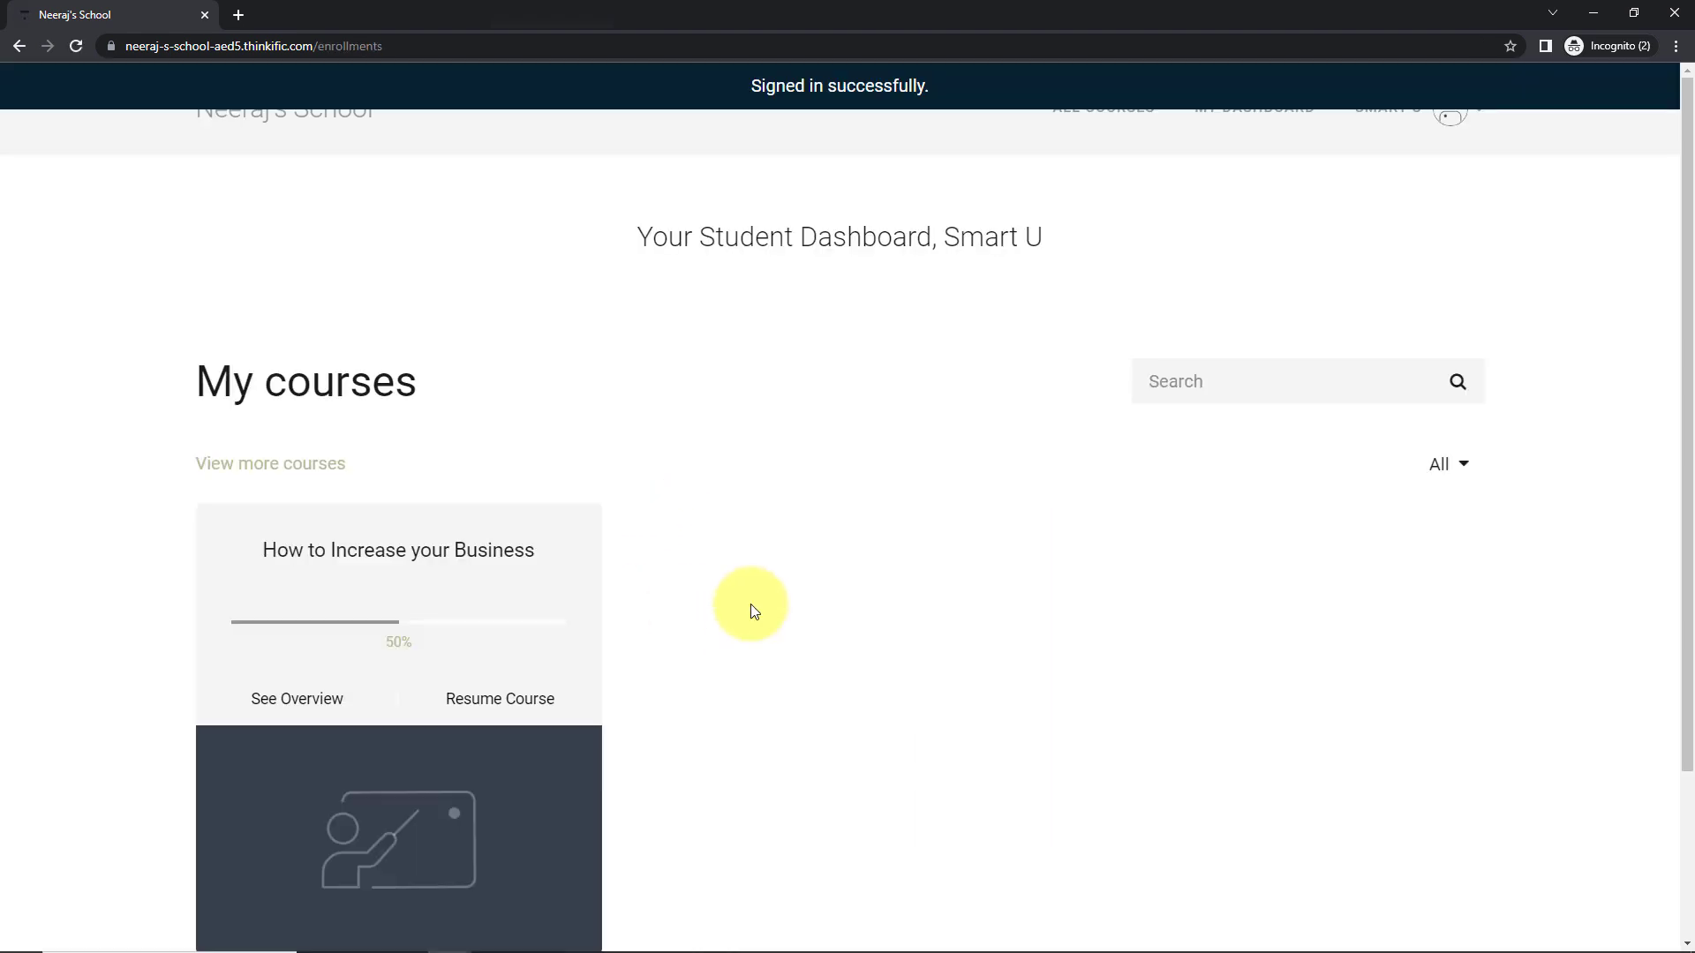
- Mark 'PART 1 - Marketing is the Key!' complete in How to Increase your Business, reaching 100%
{"action": "scroll", "coordinate": [755, 609], "scroll_direction": "down", "scroll_amount": 3}
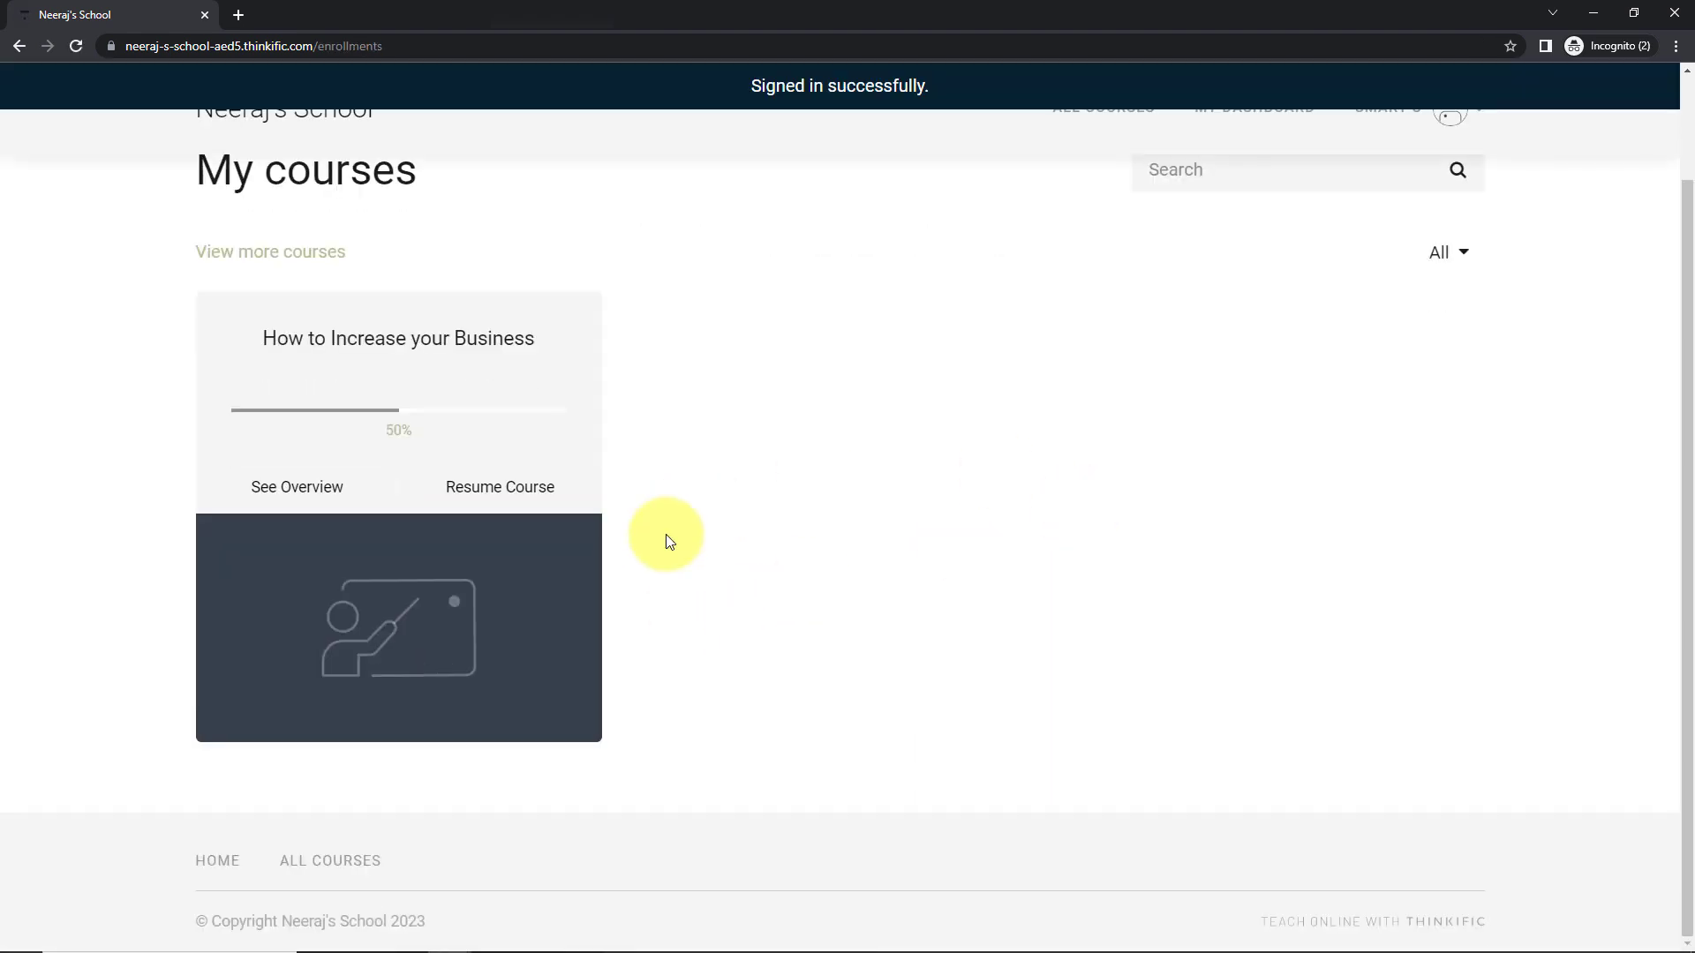
{"action": "left_click", "coordinate": [483, 372]}
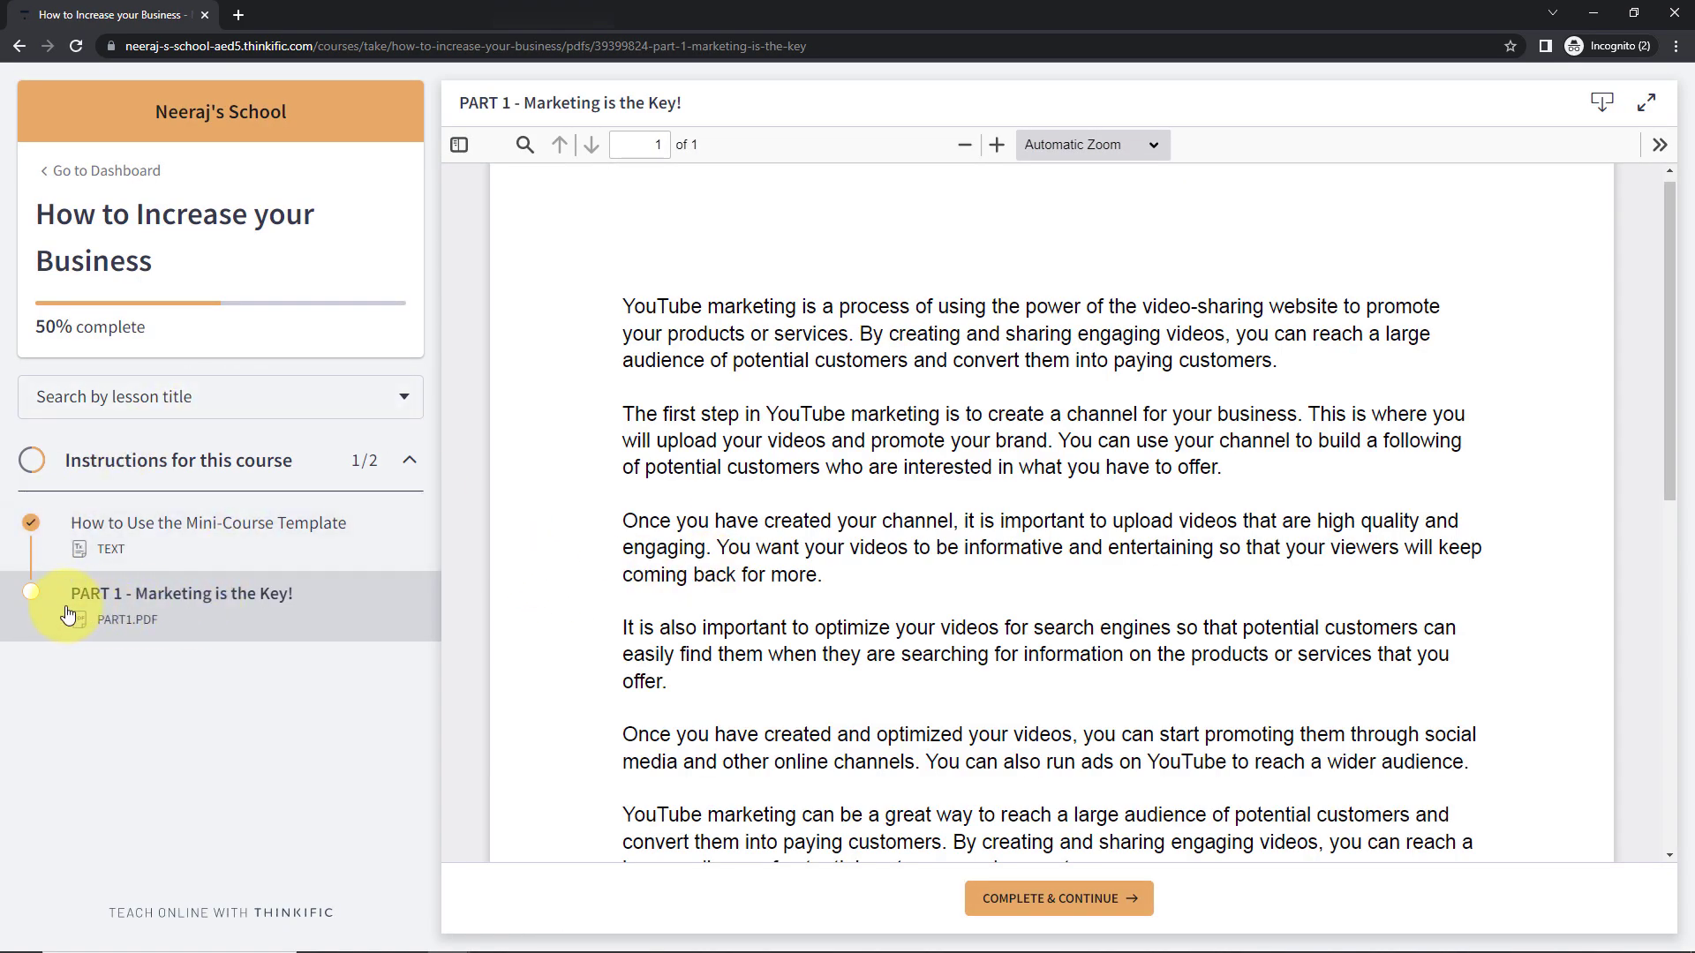
{"action": "left_click", "coordinate": [1014, 900]}
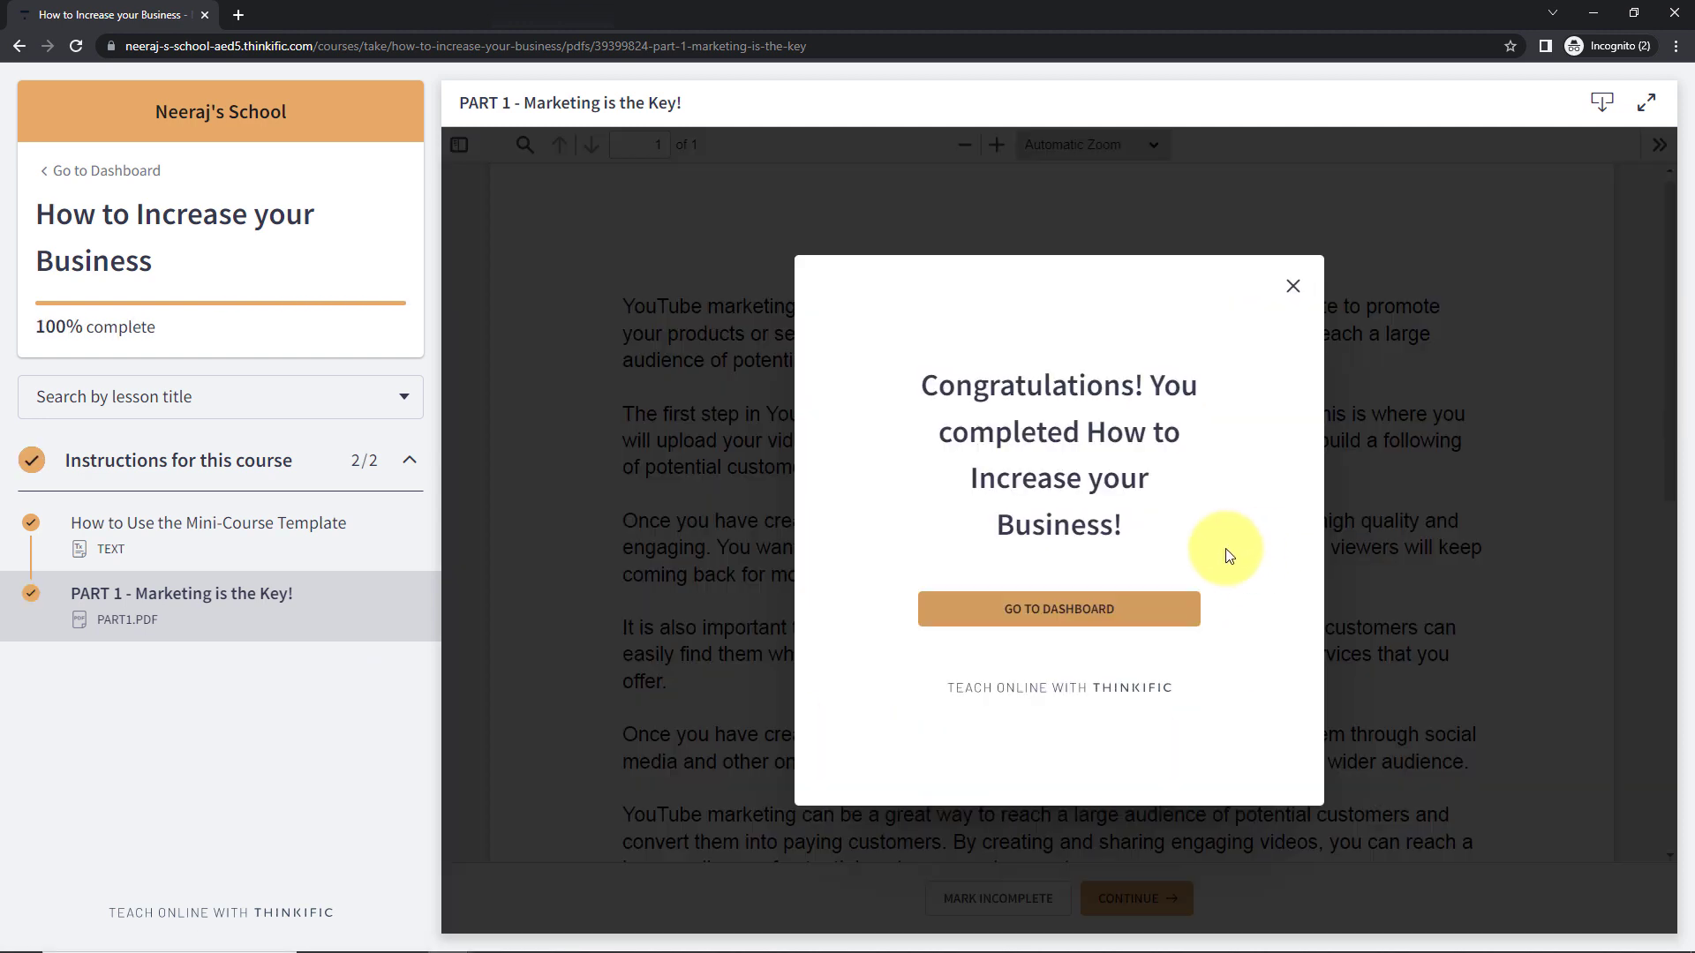
{"action": "left_click", "coordinate": [1292, 286]}
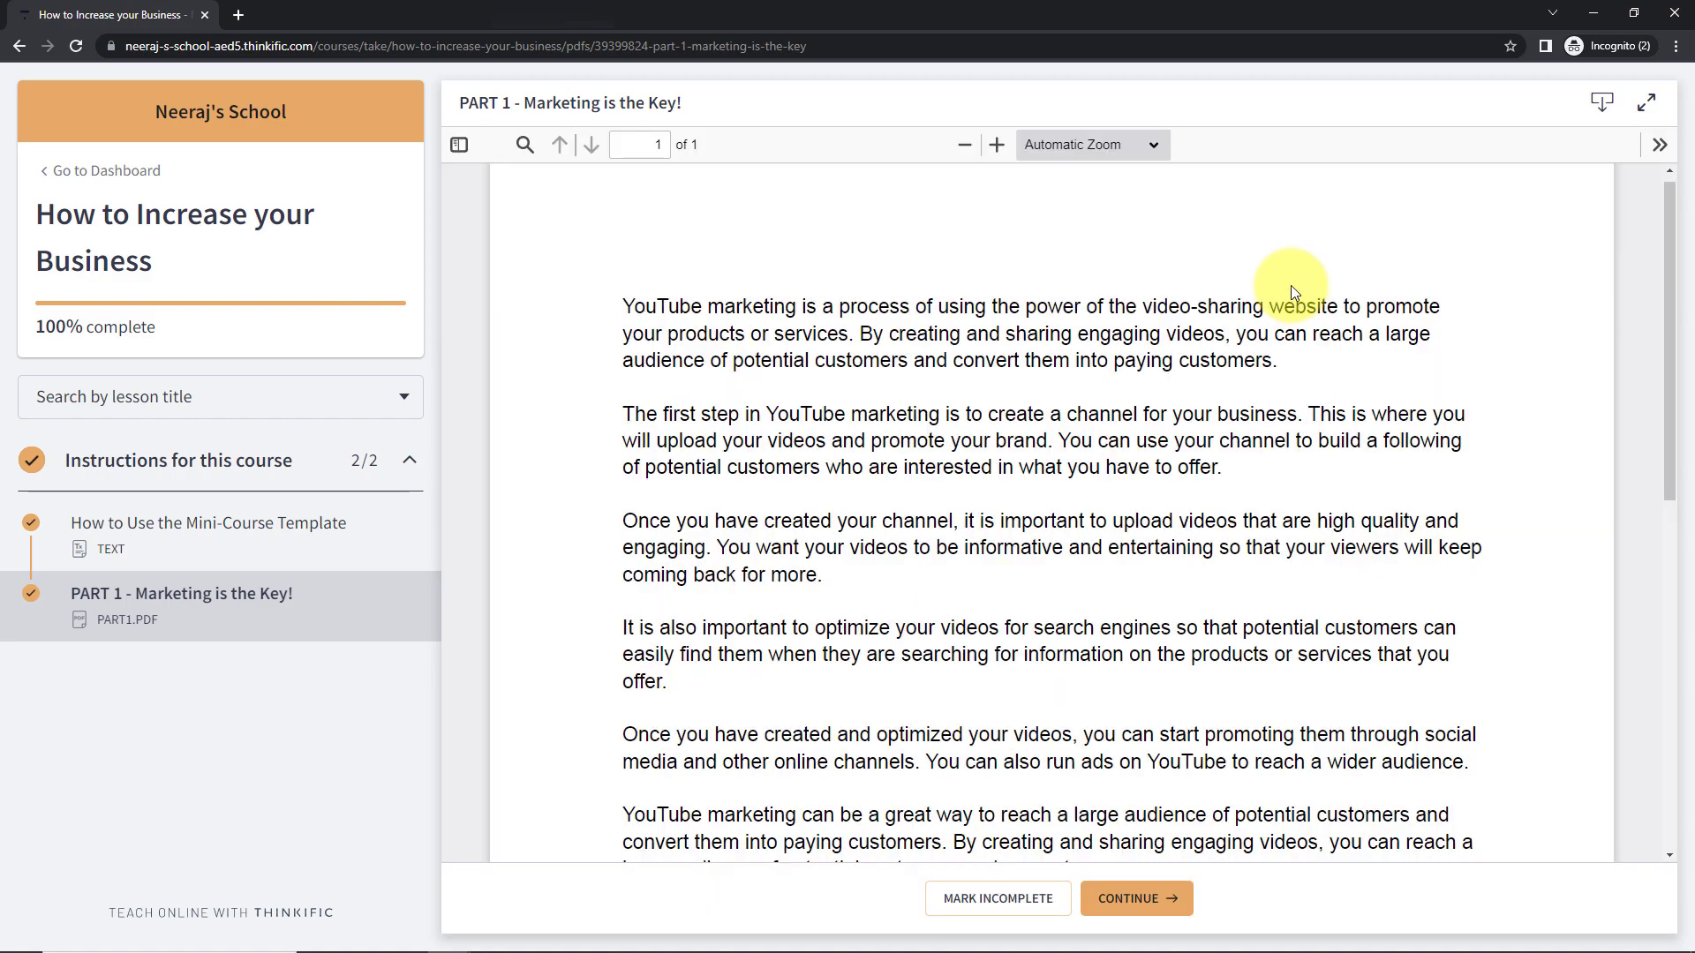
{"action": "left_click", "coordinate": [1587, 13]}
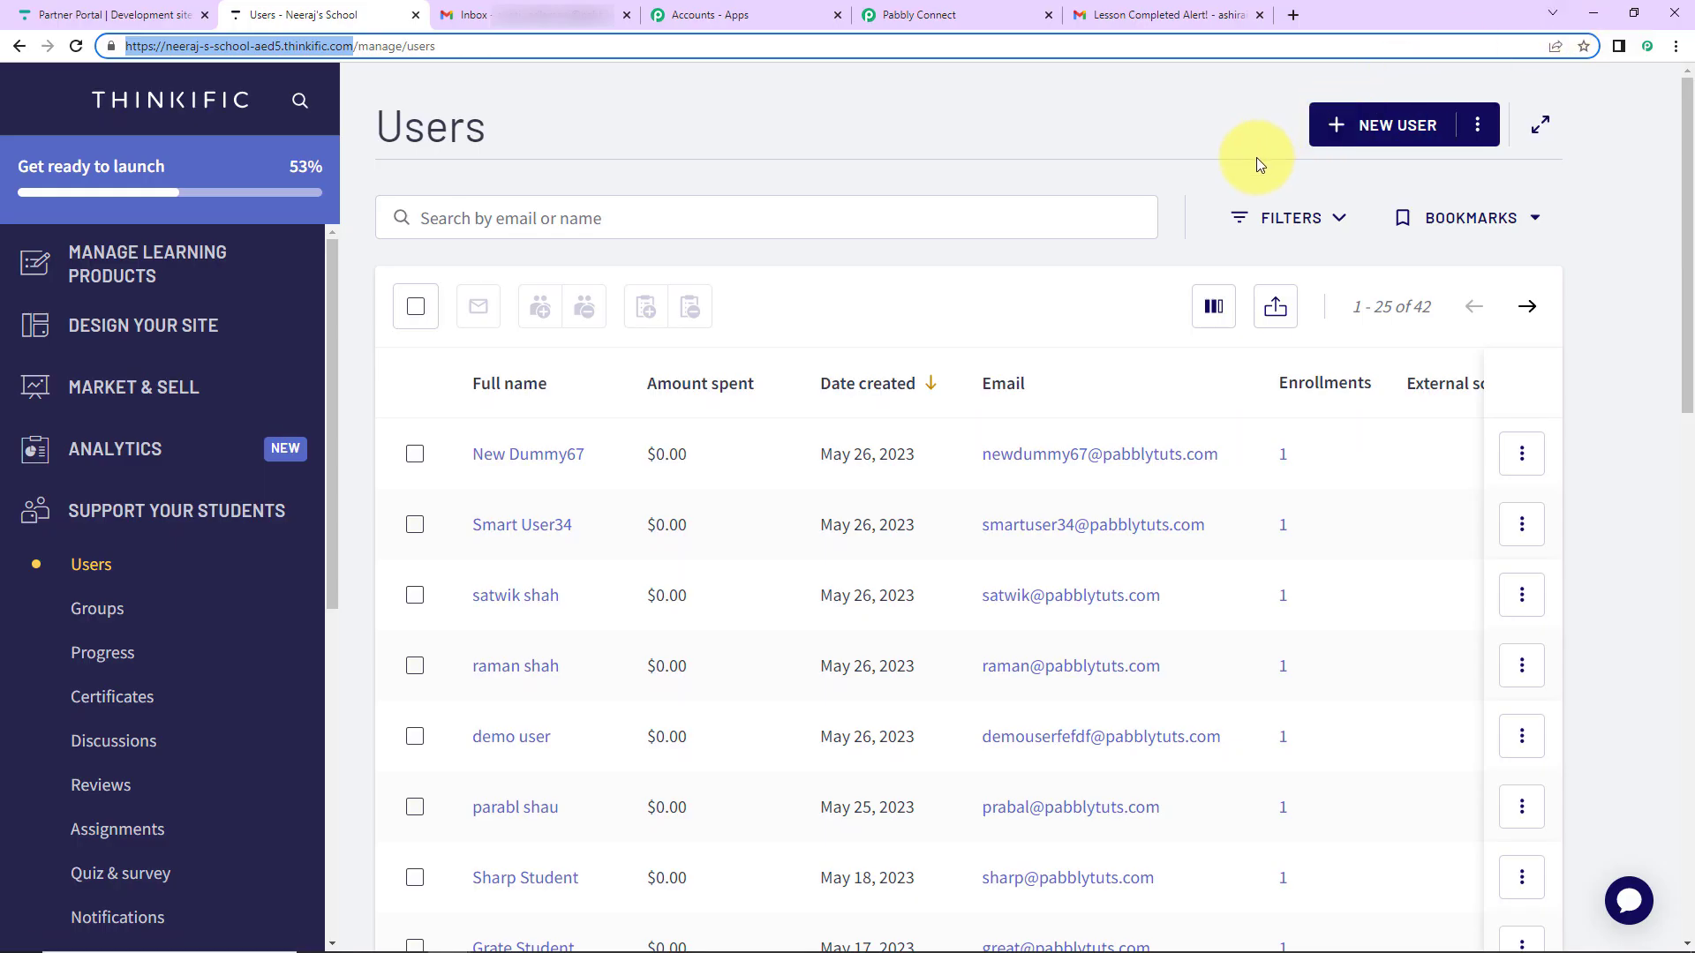
- Read the full text of the second Lesson Completed Alert email for the new student
{"action": "left_click", "coordinate": [1109, 16]}
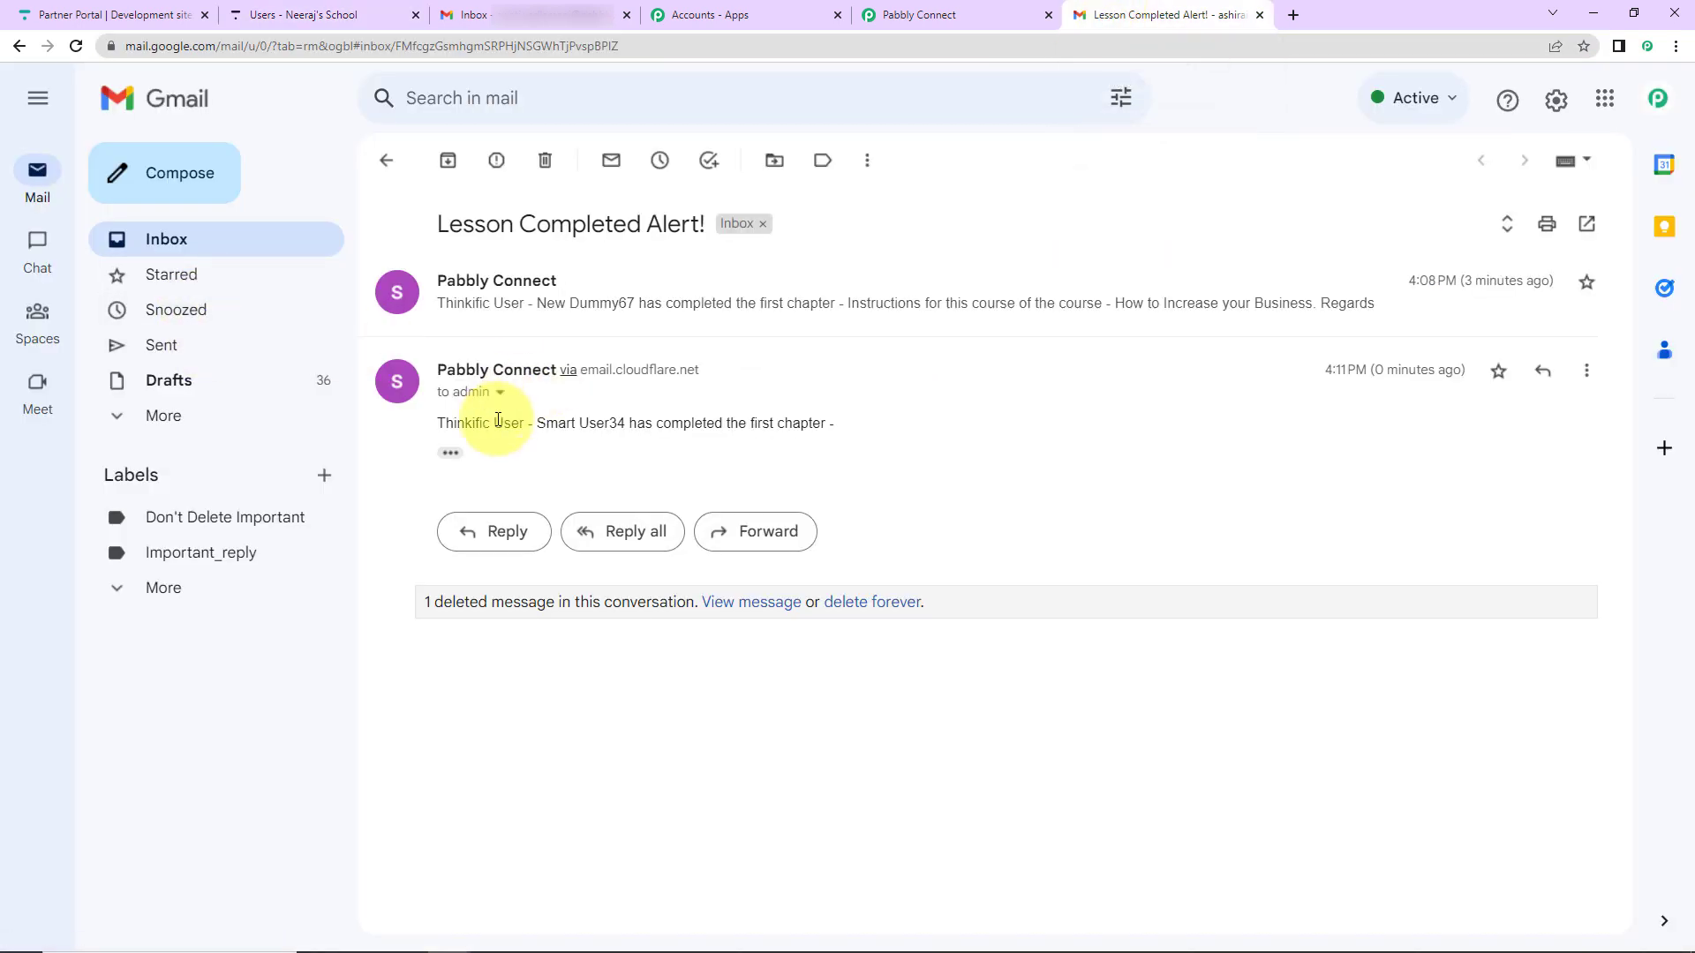
{"action": "left_click", "coordinate": [448, 453]}
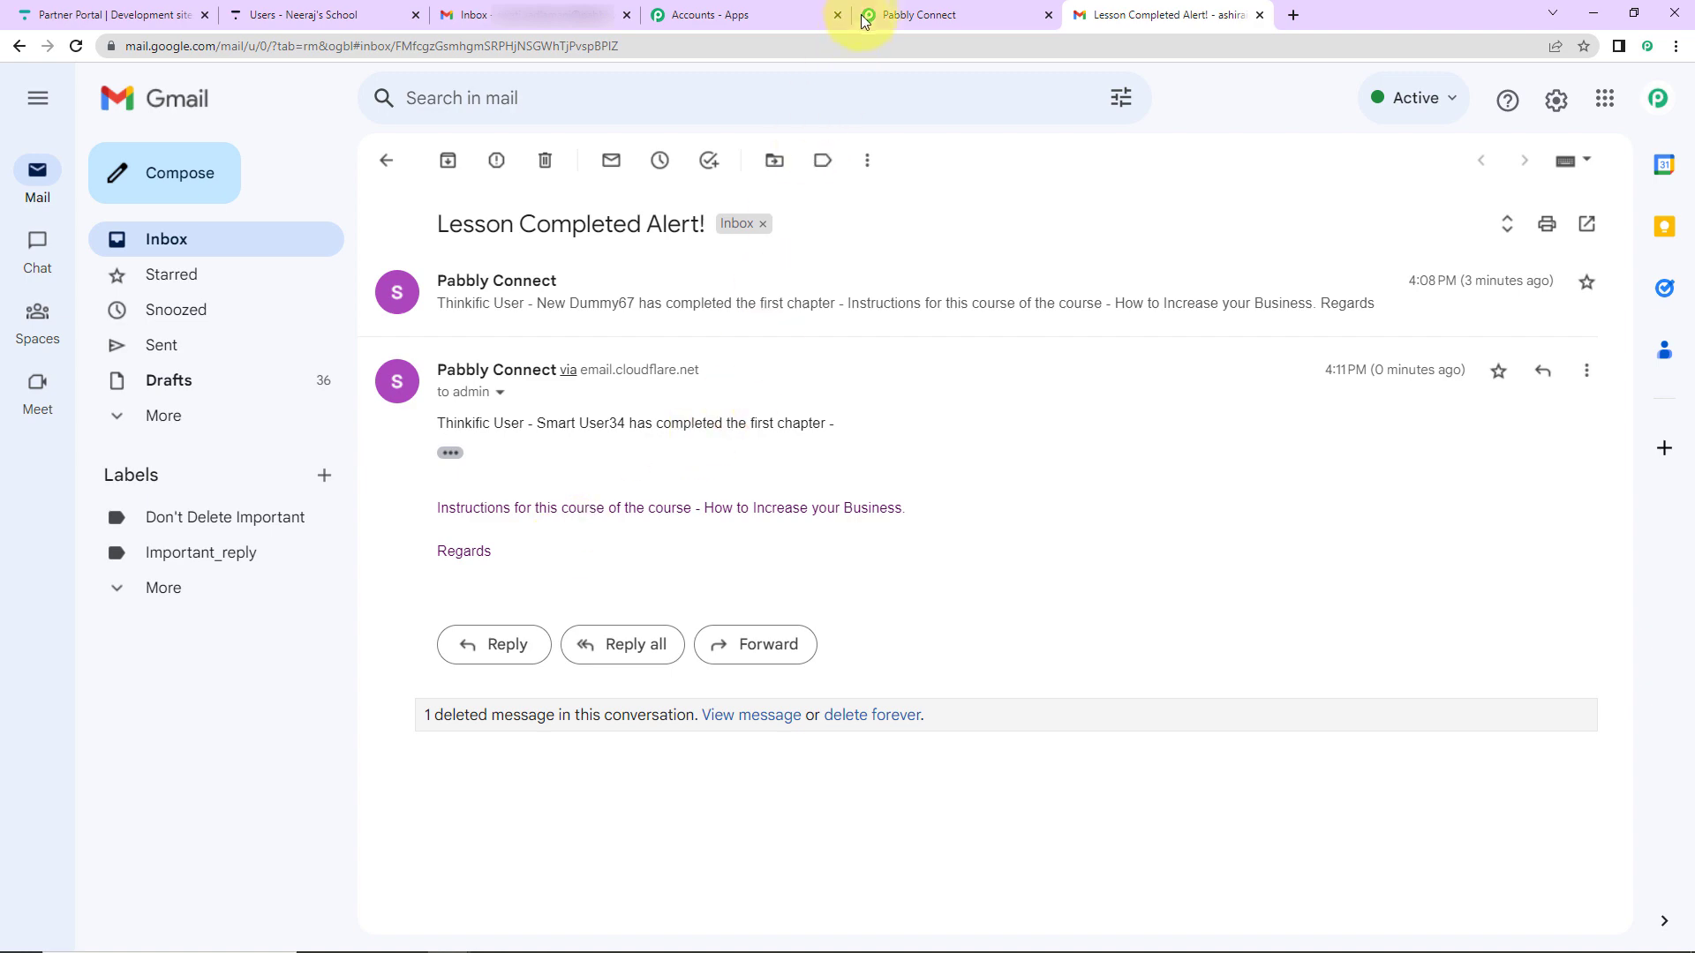
{"action": "left_click", "coordinate": [918, 15]}
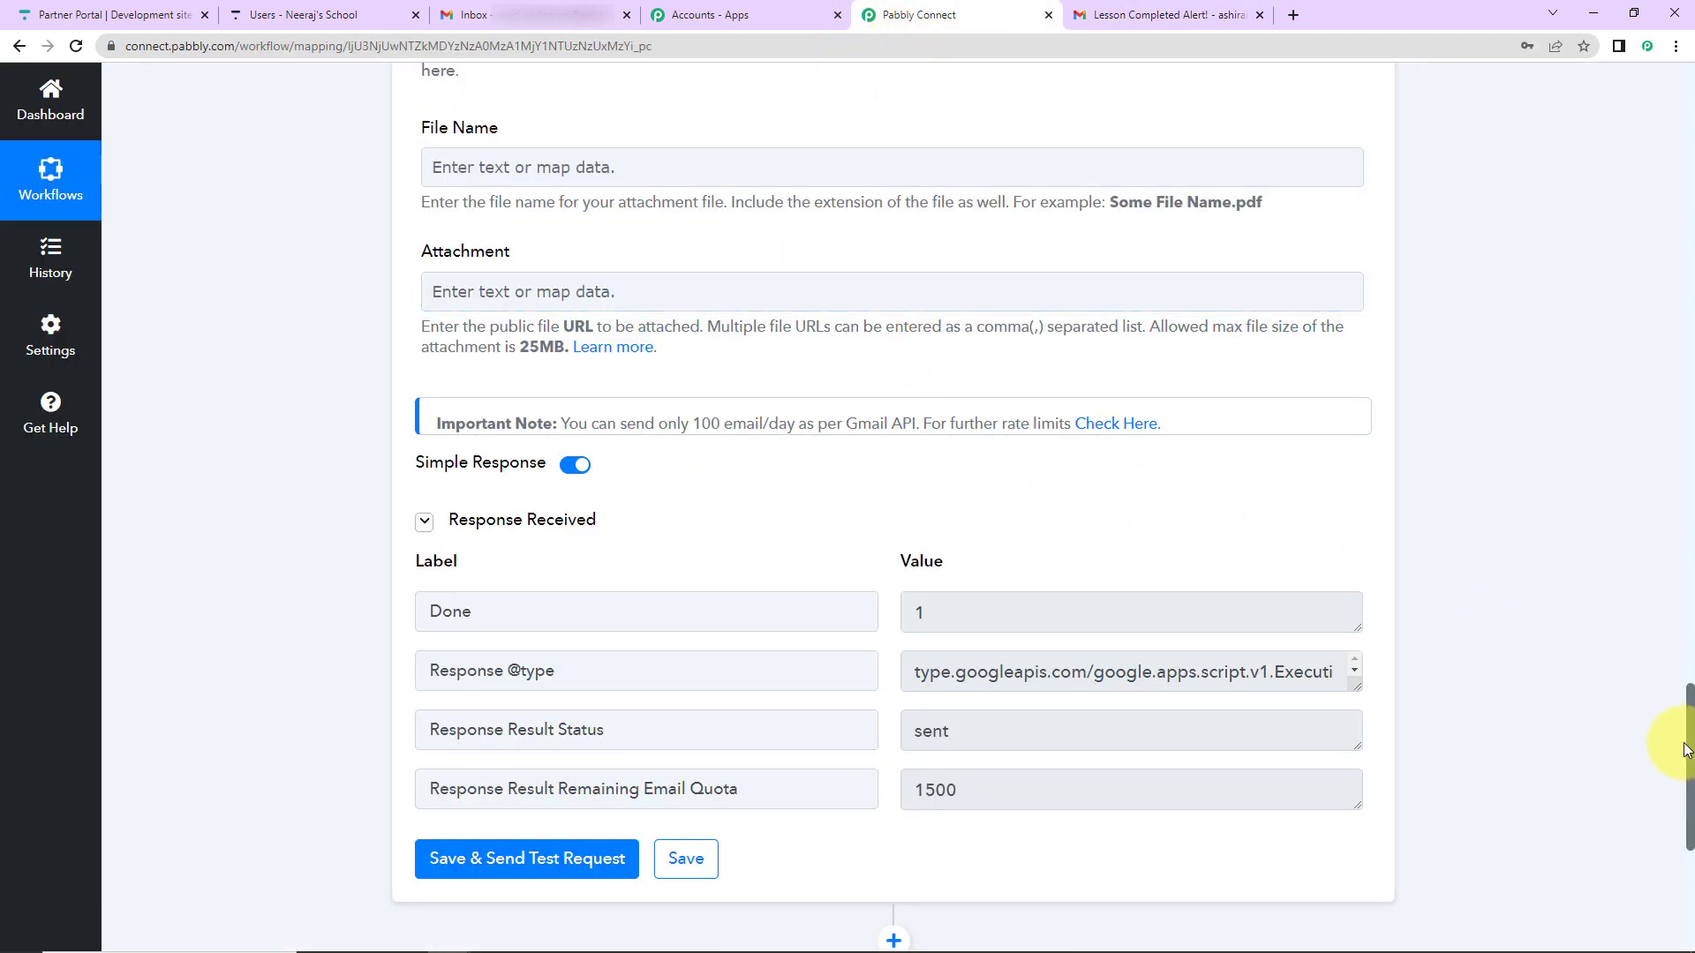
- Copy the trigger's webhook URL and collapse the Thinkific trigger and Gmail Send Email cards
{"action": "left_click_drag", "start_coordinate": [1691, 745], "coordinate": [1653, 75]}
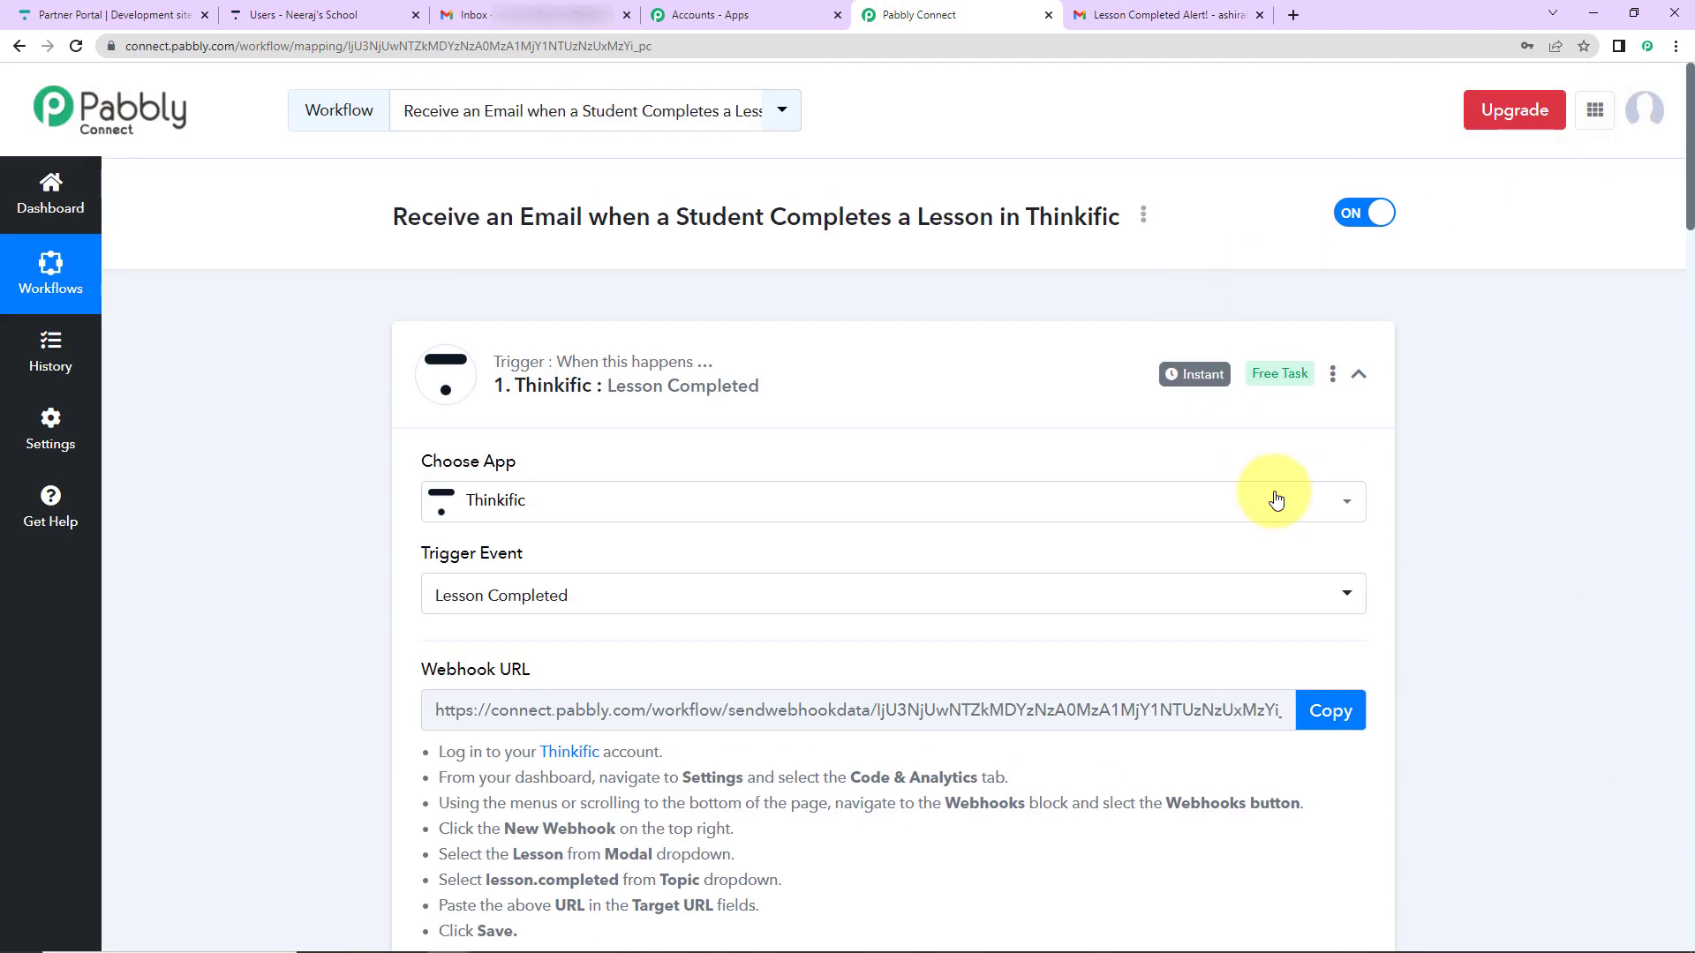
{"action": "left_click", "coordinate": [1331, 709]}
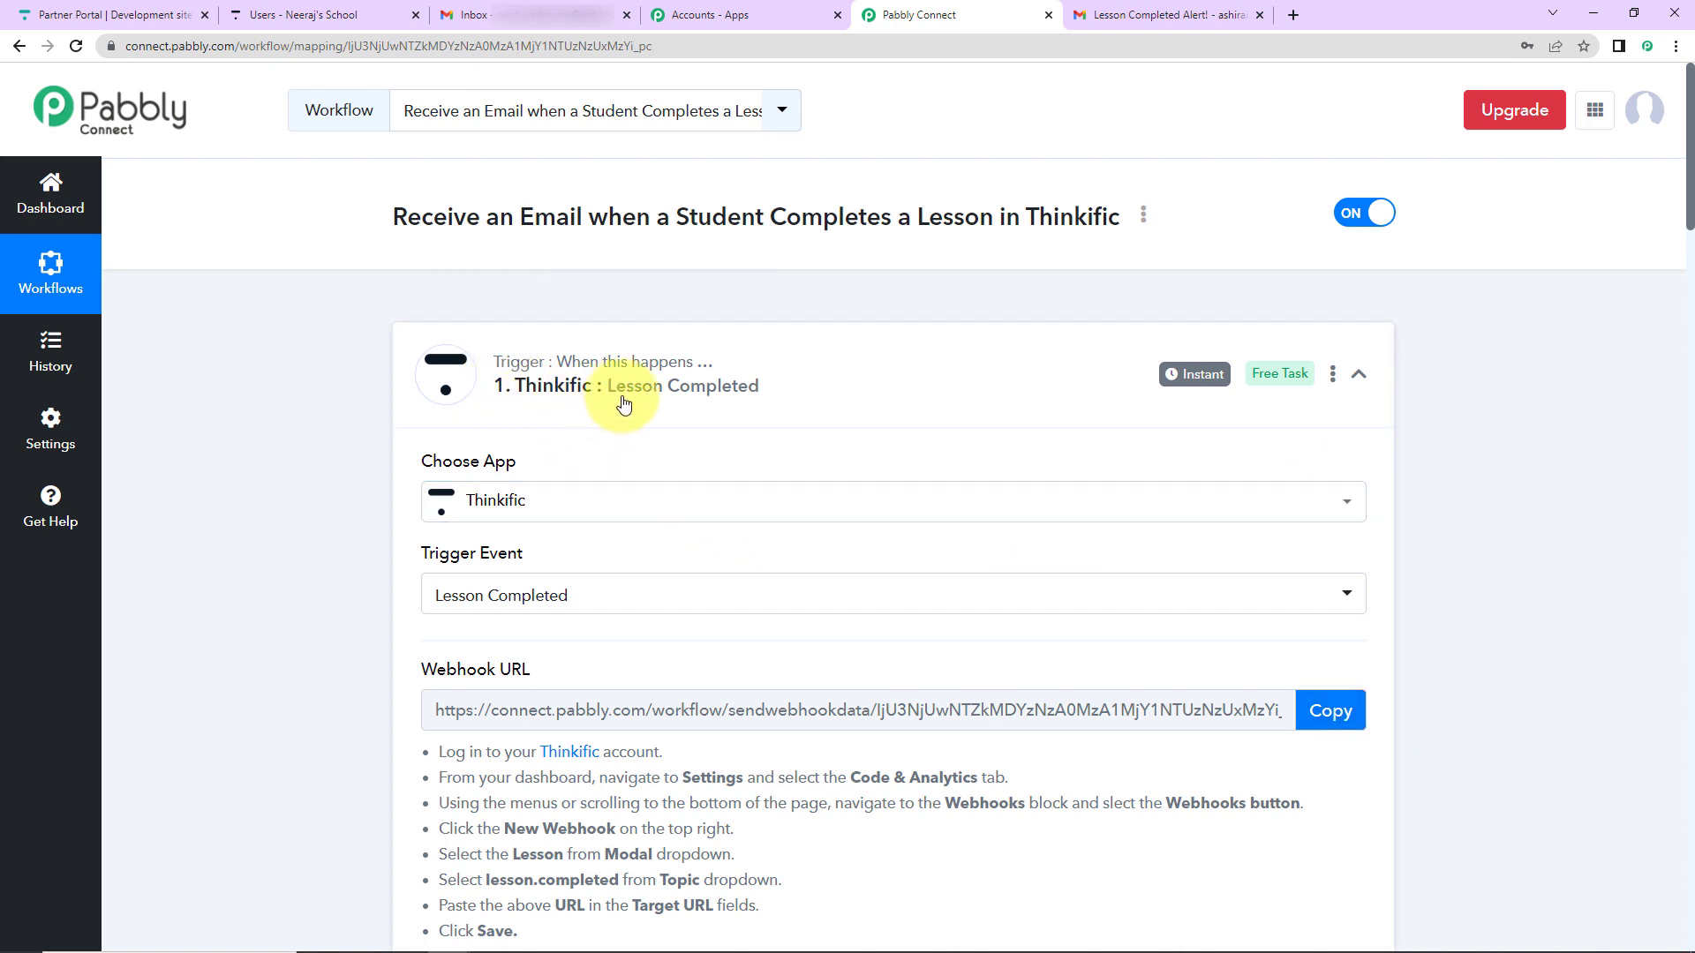
{"action": "left_click", "coordinate": [1360, 375]}
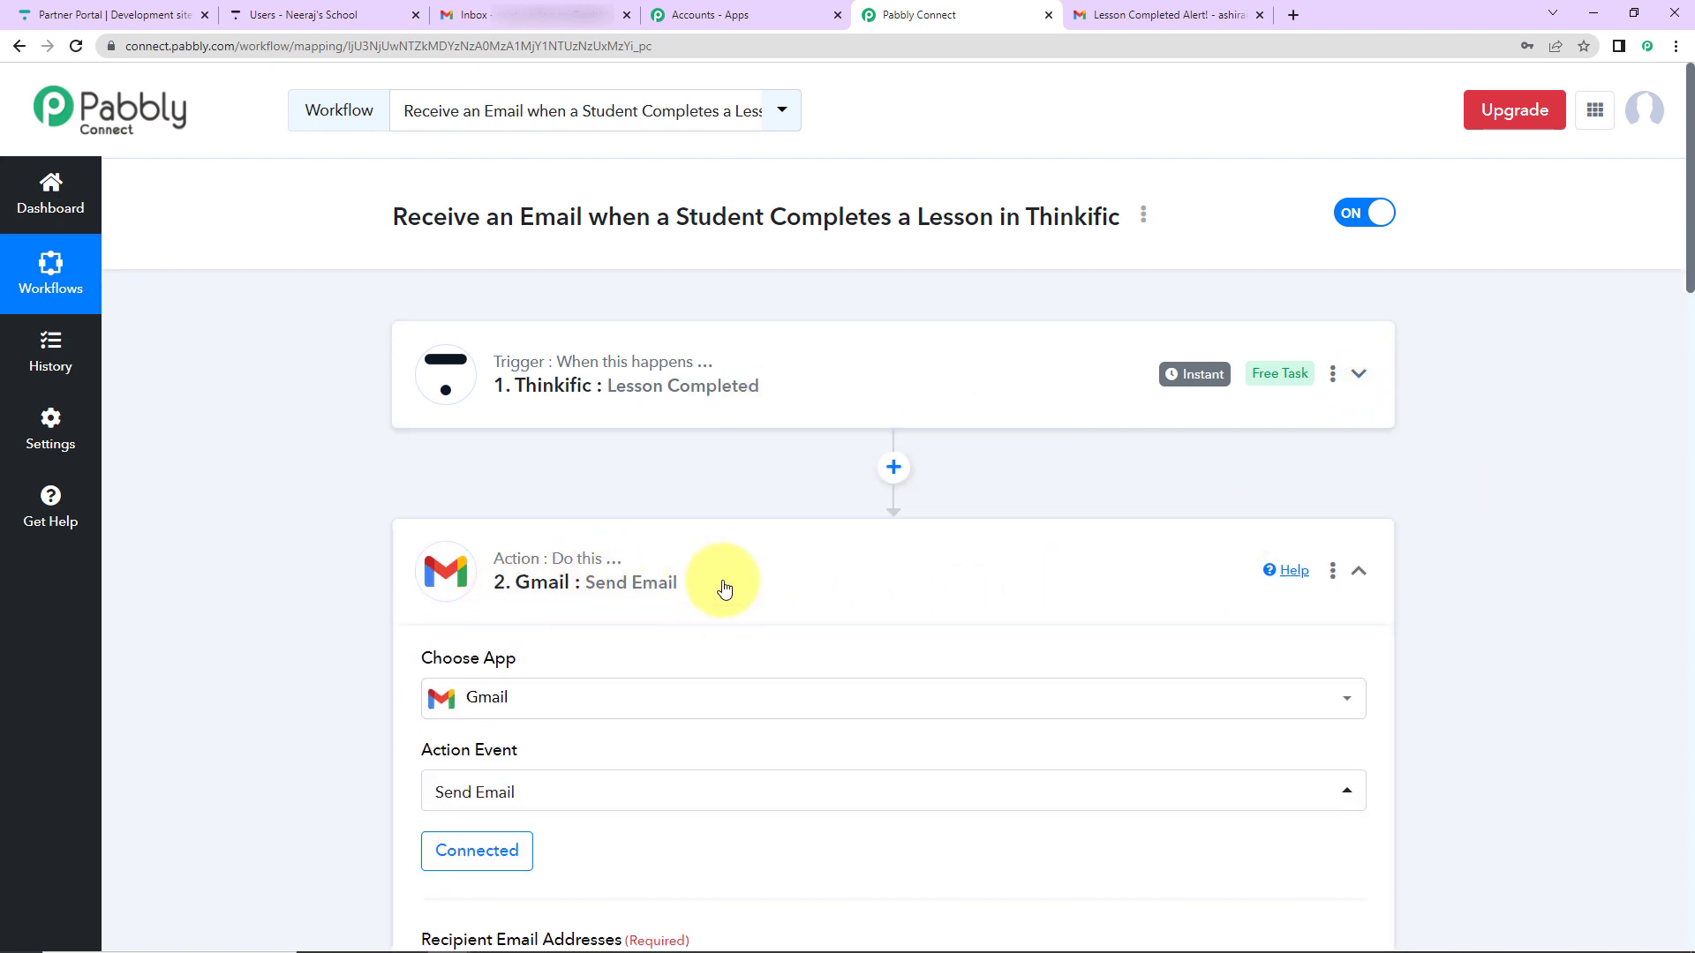
{"action": "left_click", "coordinate": [1362, 581]}
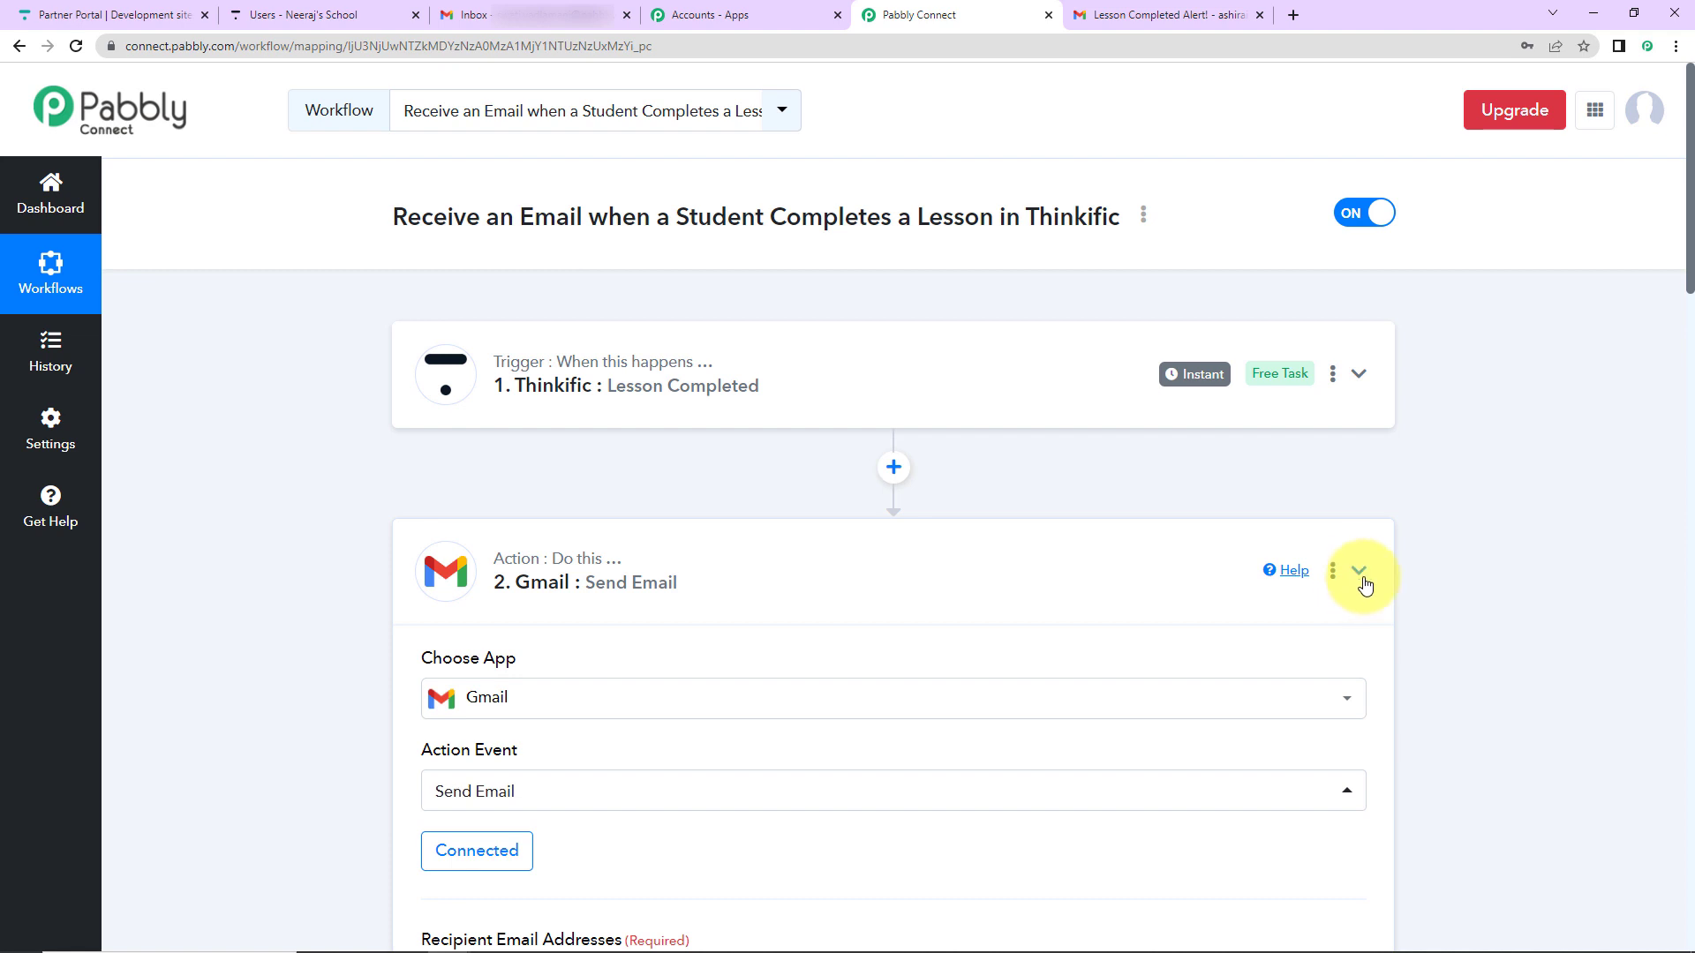